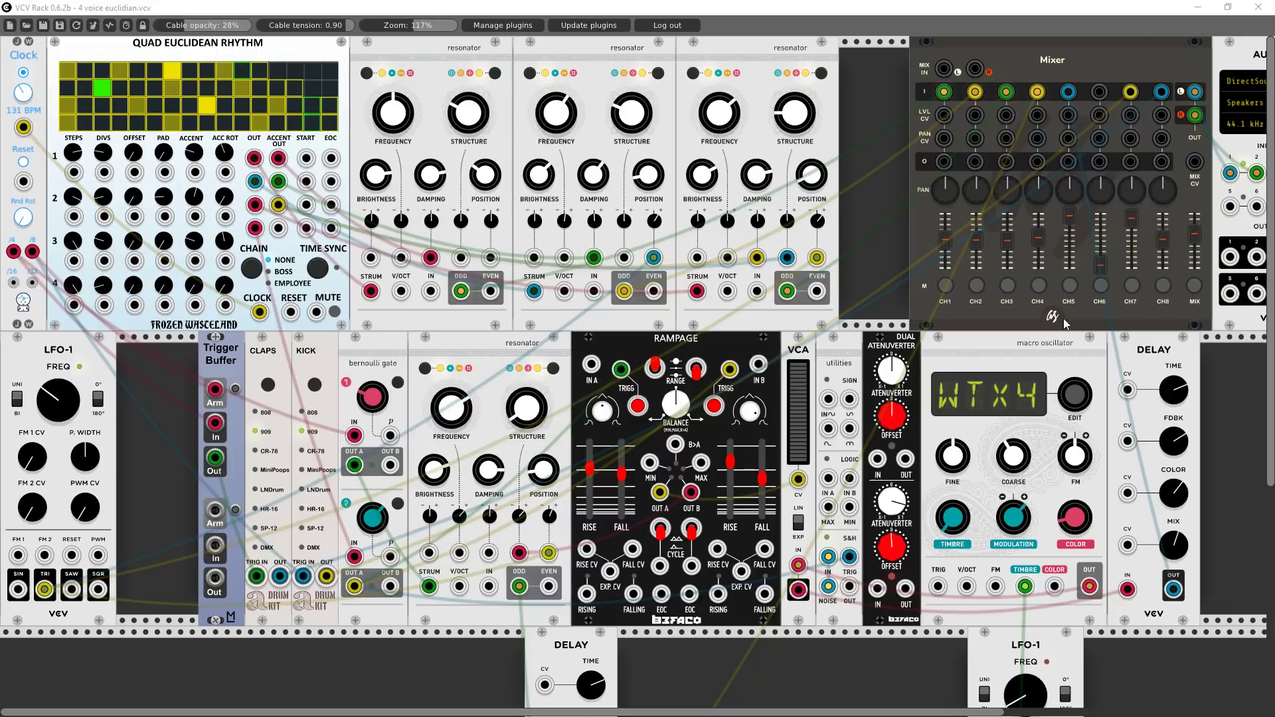
- Mute channels 1 to 5, channel 8 and the mix output on the mixer
left_click(946, 285)
left_click(976, 286)
left_click(1008, 285)
left_click(1038, 286)
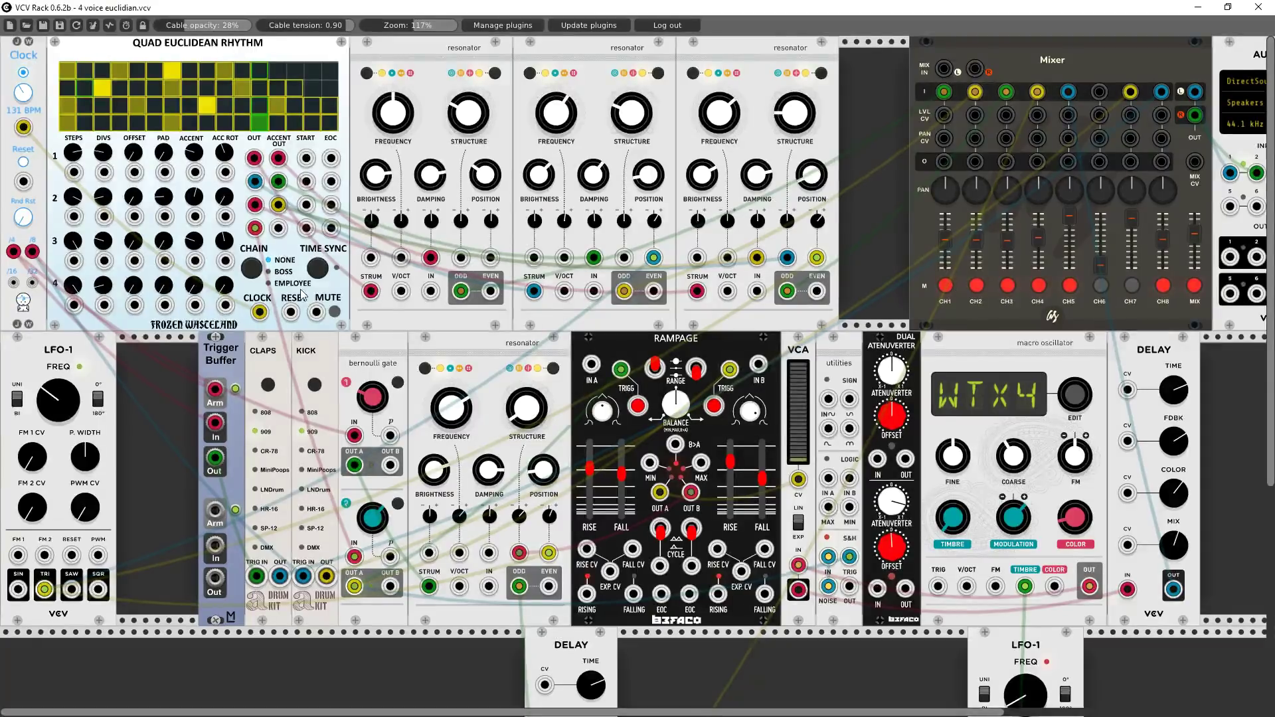
left_click(1069, 285)
left_click(1163, 285)
left_click(1194, 286)
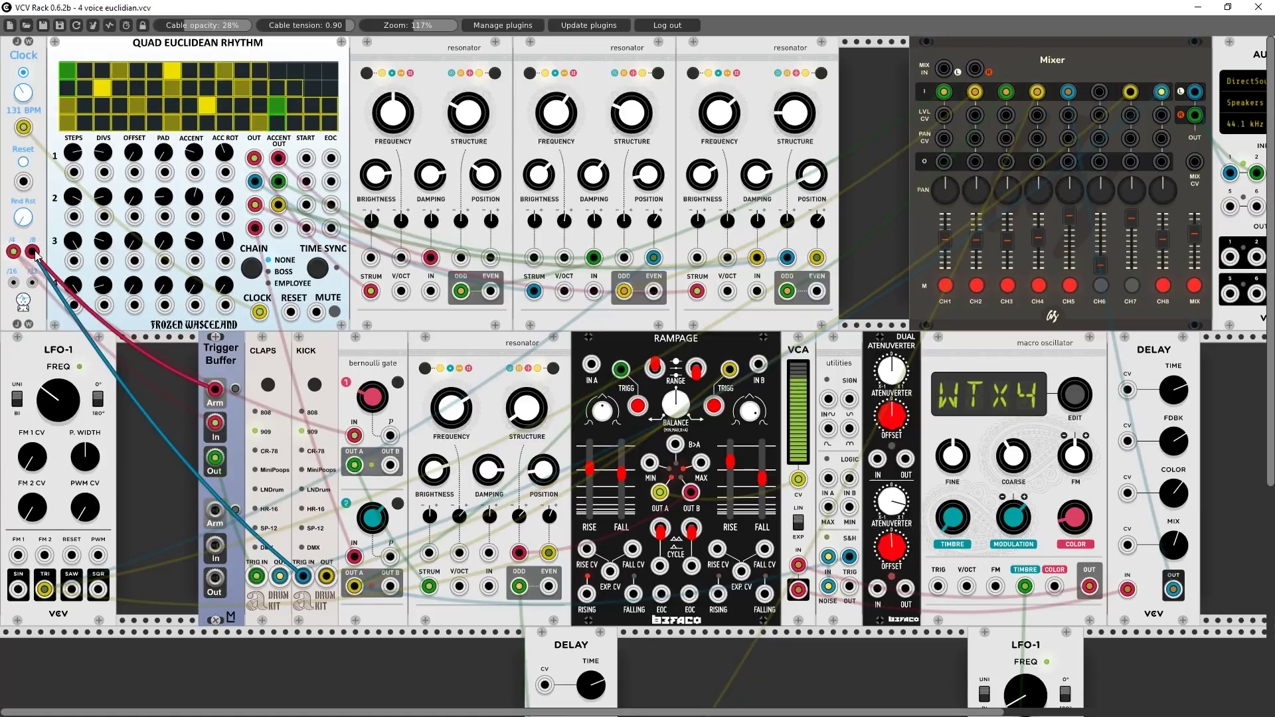
- Check the Claps module's identity and audition mixer channel 8 by switching its mute on and off
right_click(275, 367)
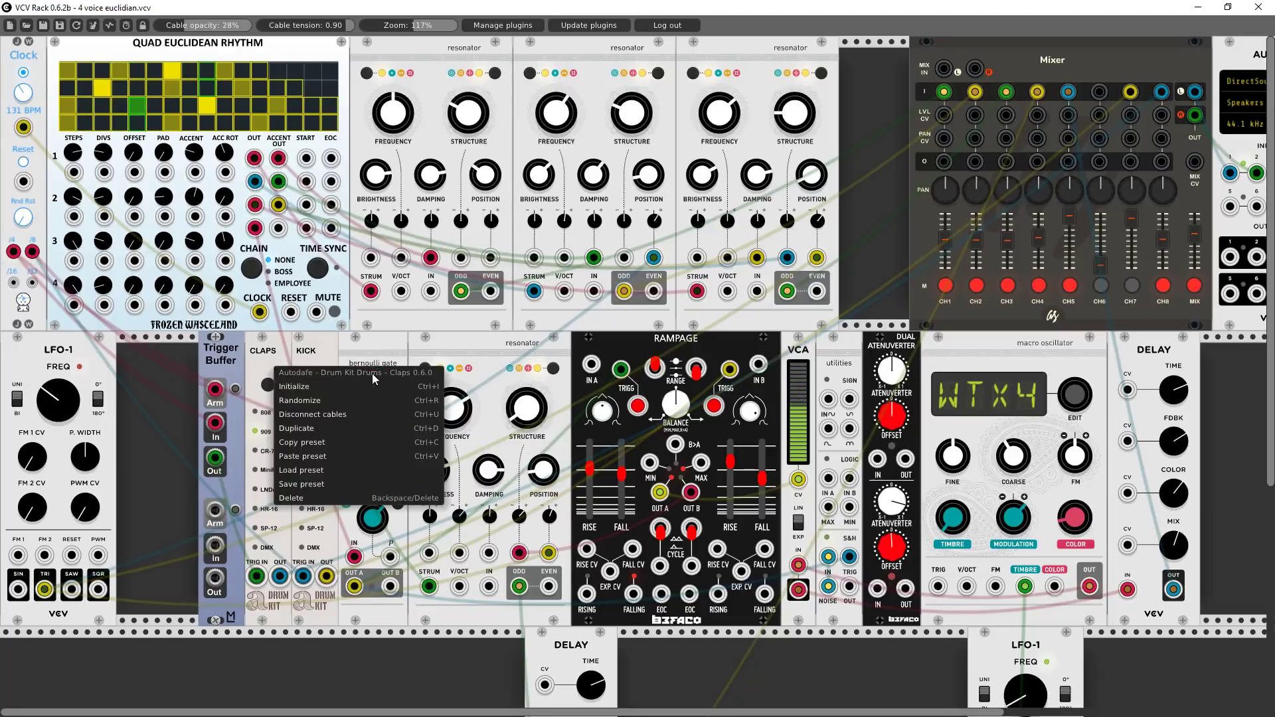
left_click(264, 362)
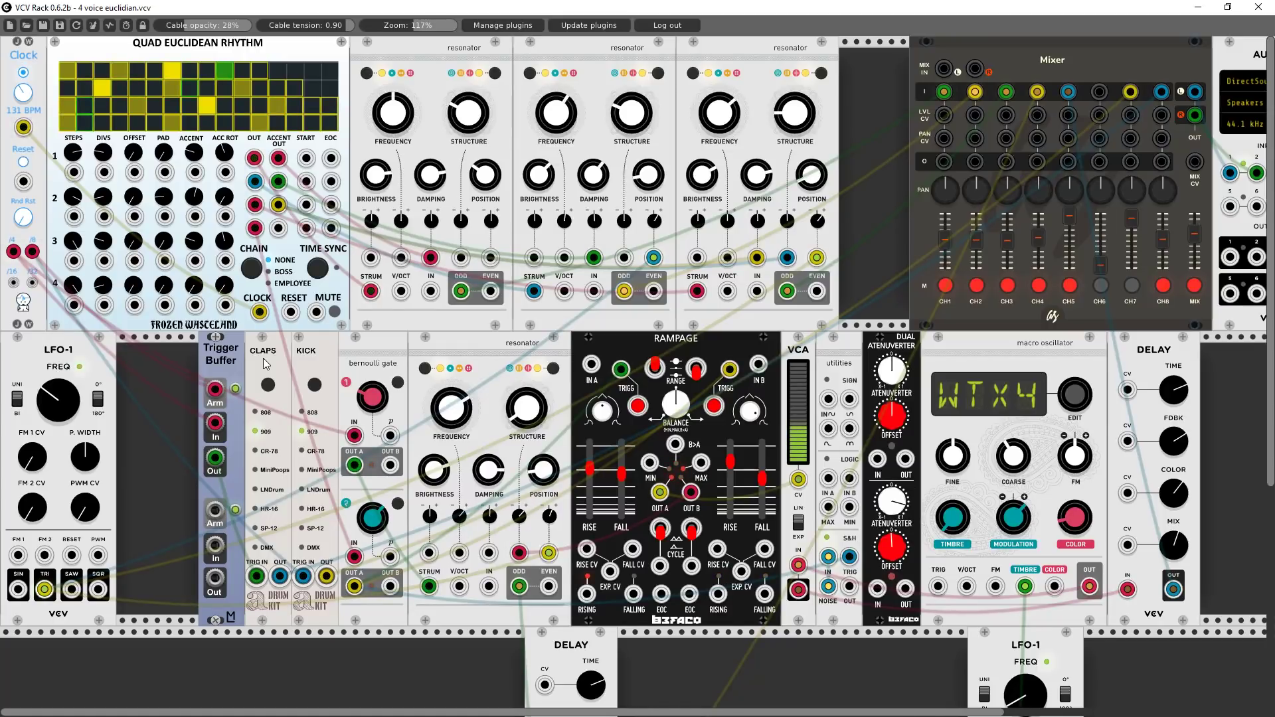
left_click(1163, 285)
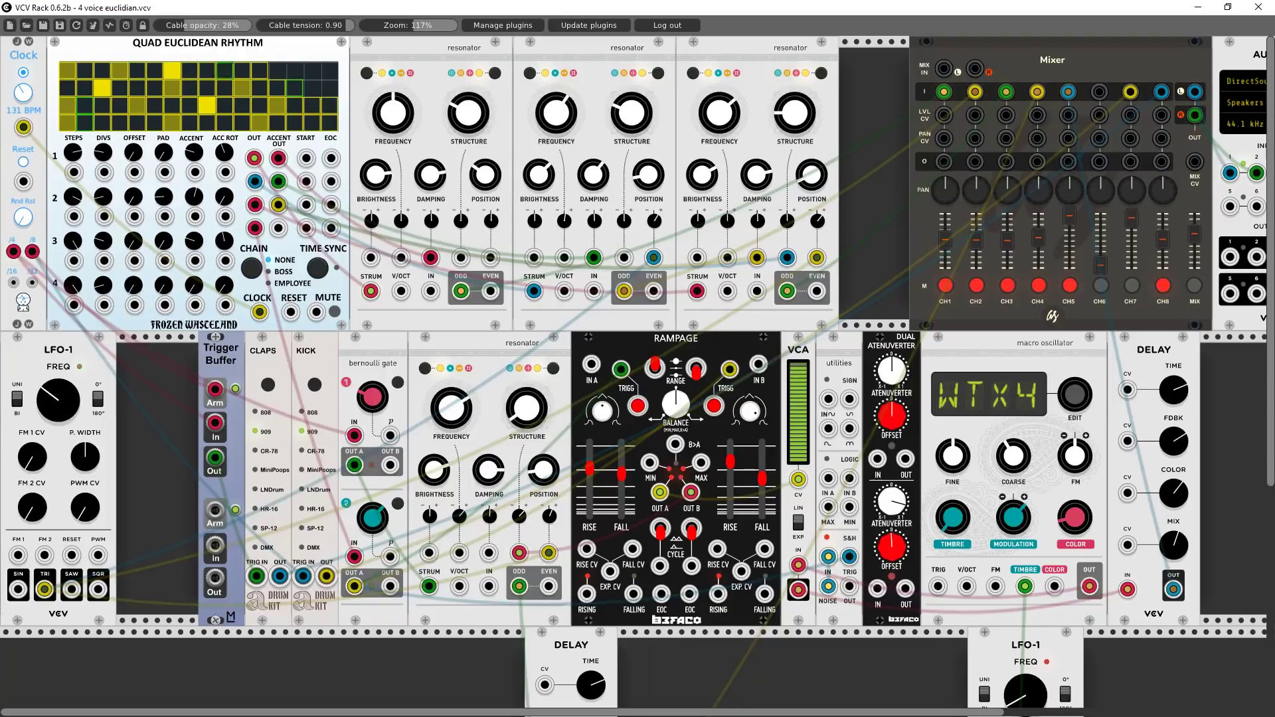
left_click(1163, 285)
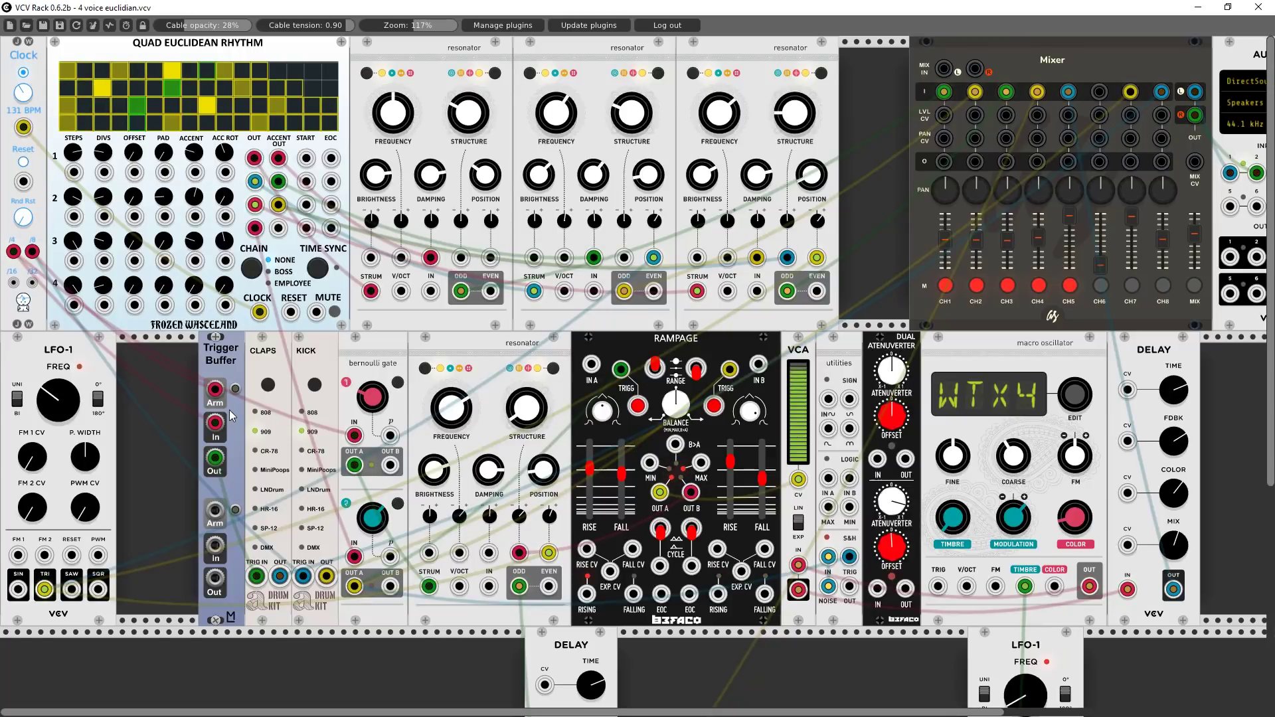
left_click_drag(14, 251, 214, 423)
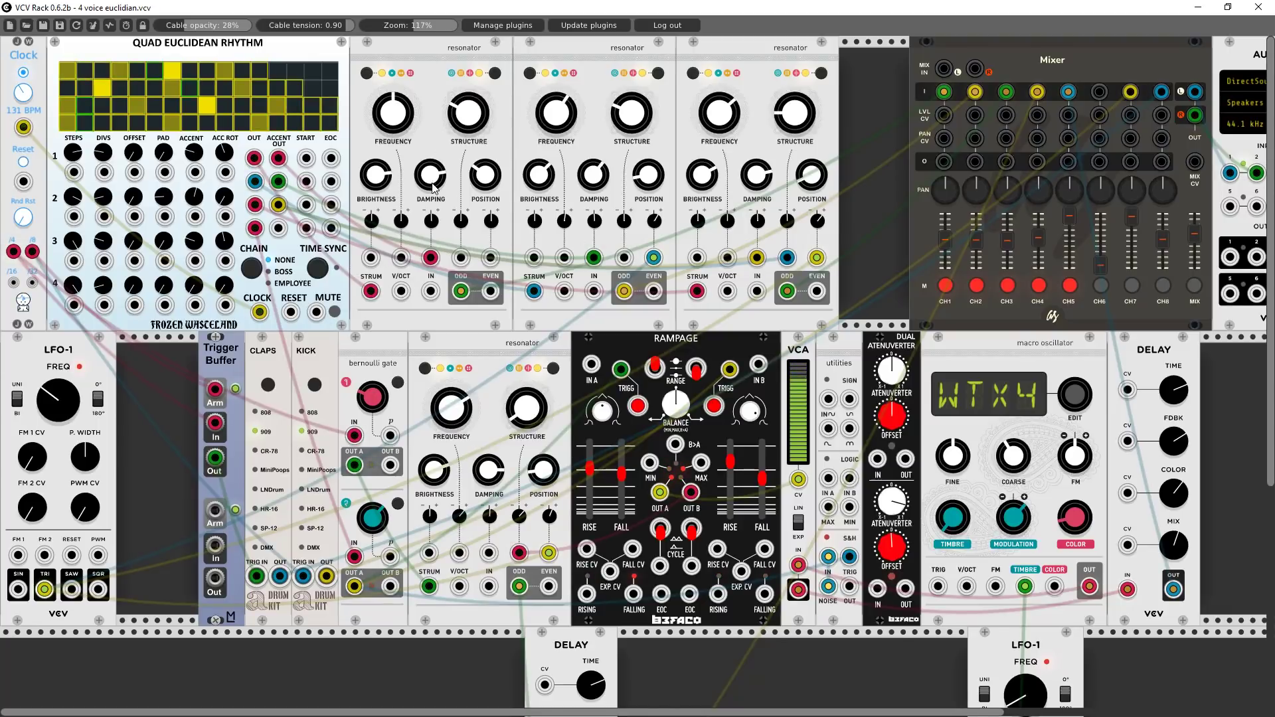
- Unmute mixer channels 1, 2 and 3 one at a time to audition each resonator voice
left_click(945, 286)
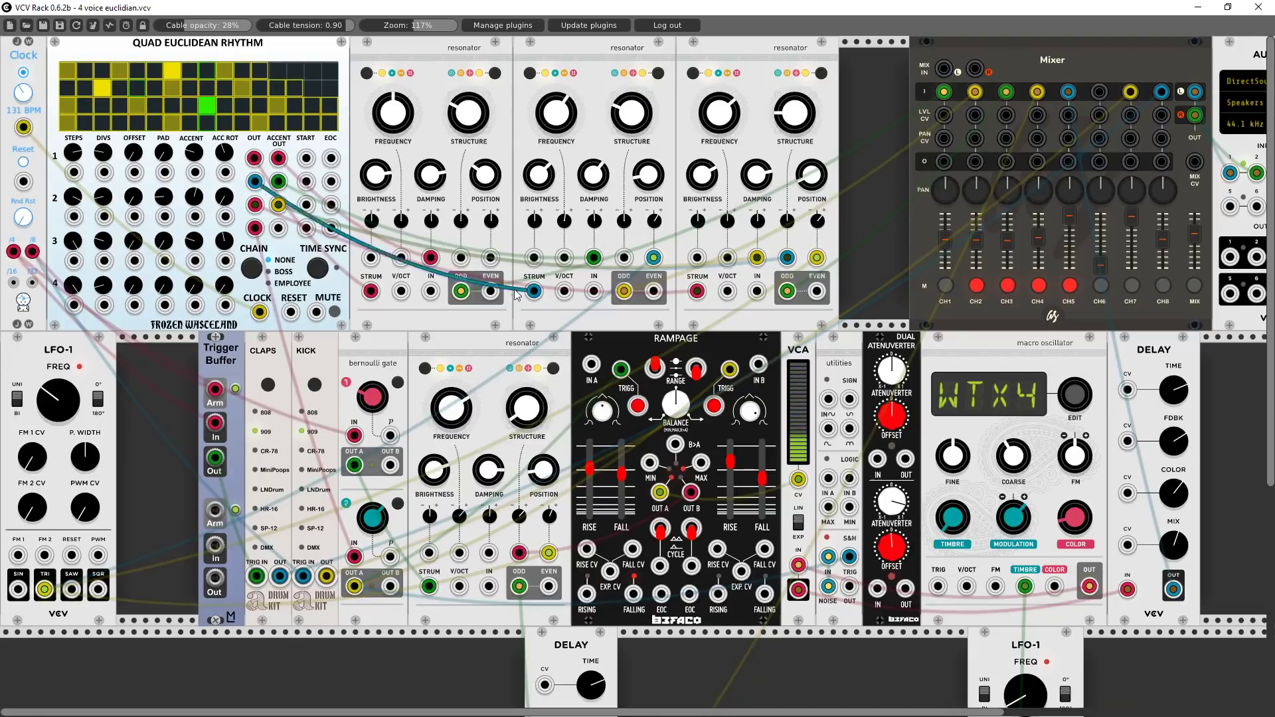
left_click(976, 286)
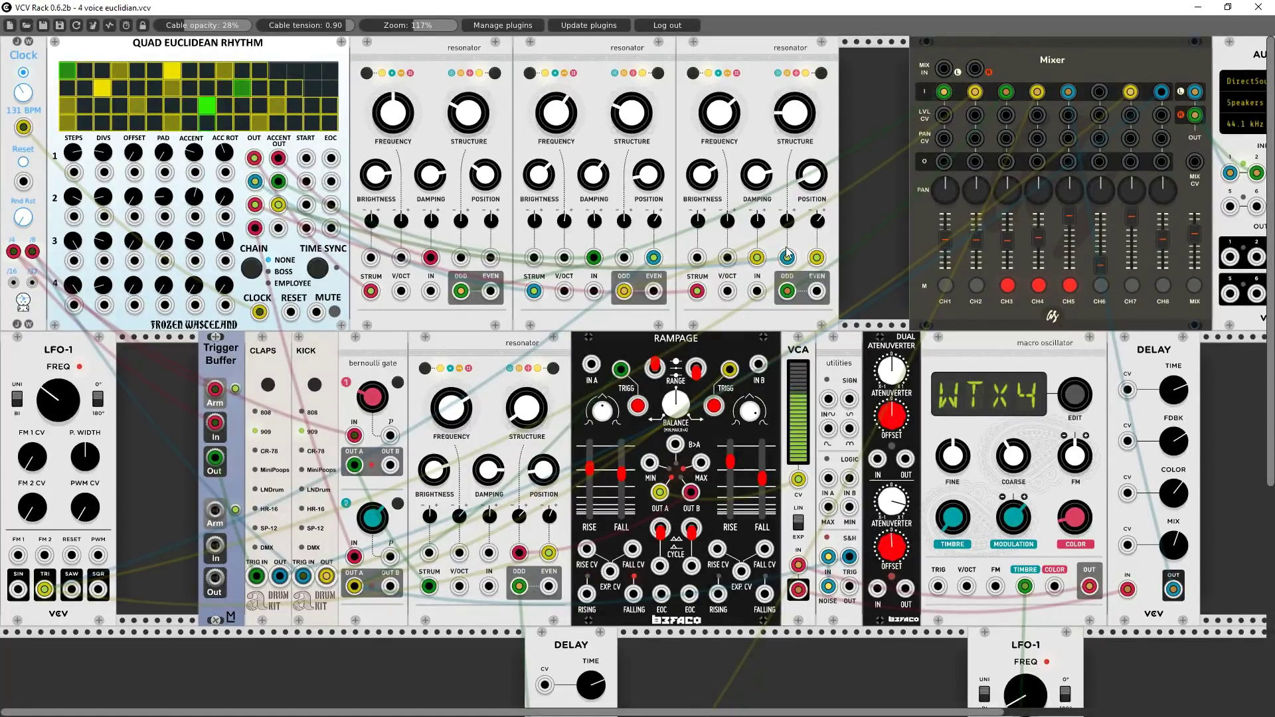
left_click(1006, 287)
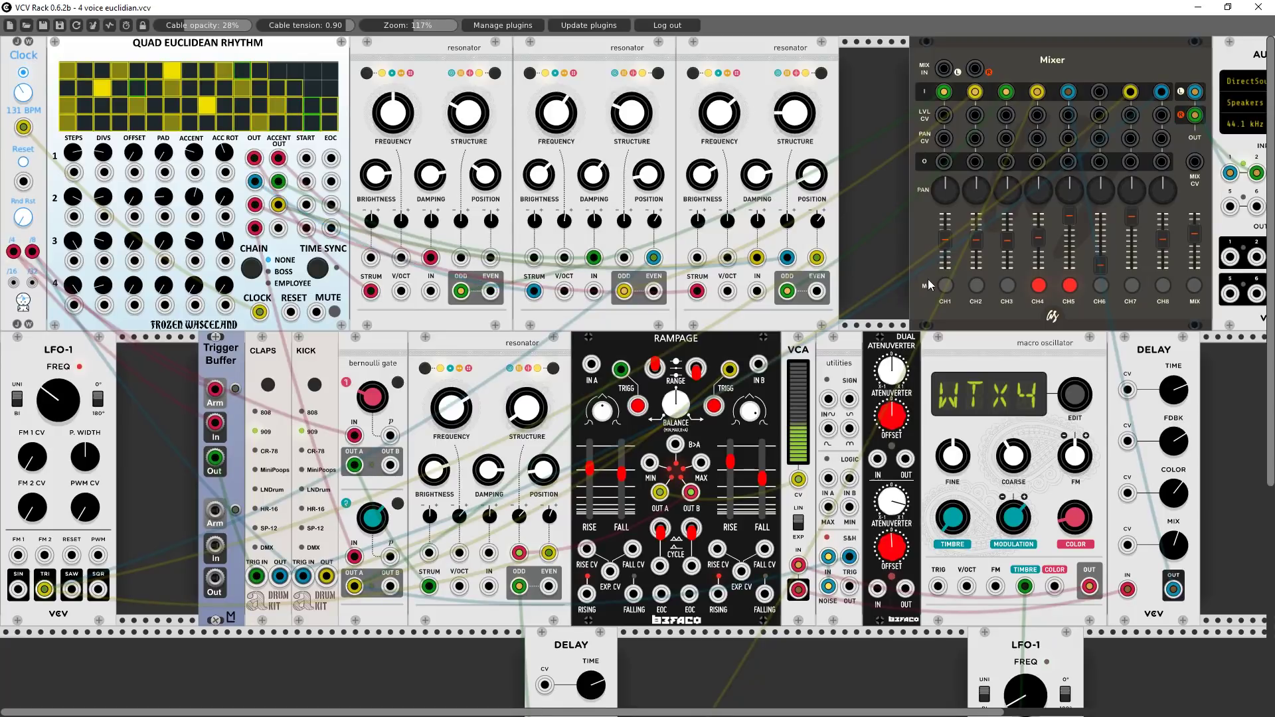
- Mute mixer channels 2 and 3 for comparison, and unmute channels 2 to 5 one by one
left_click(976, 284)
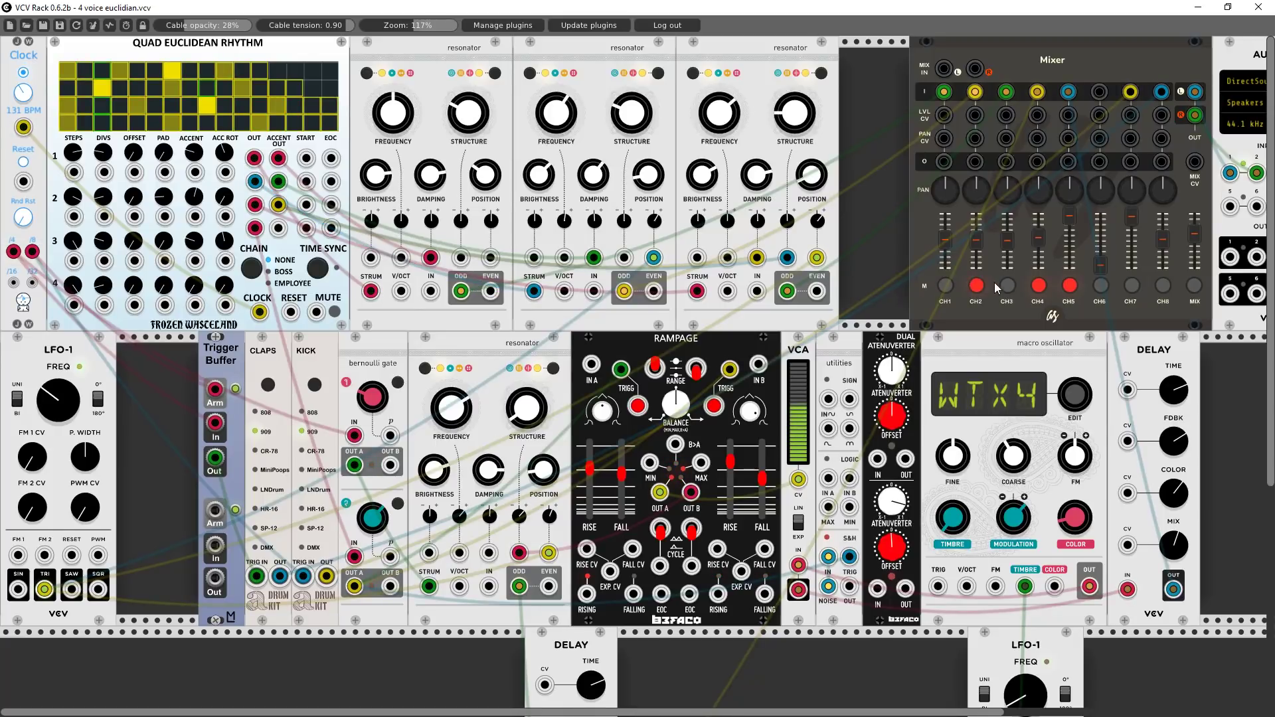
left_click(1006, 285)
left_click(976, 286)
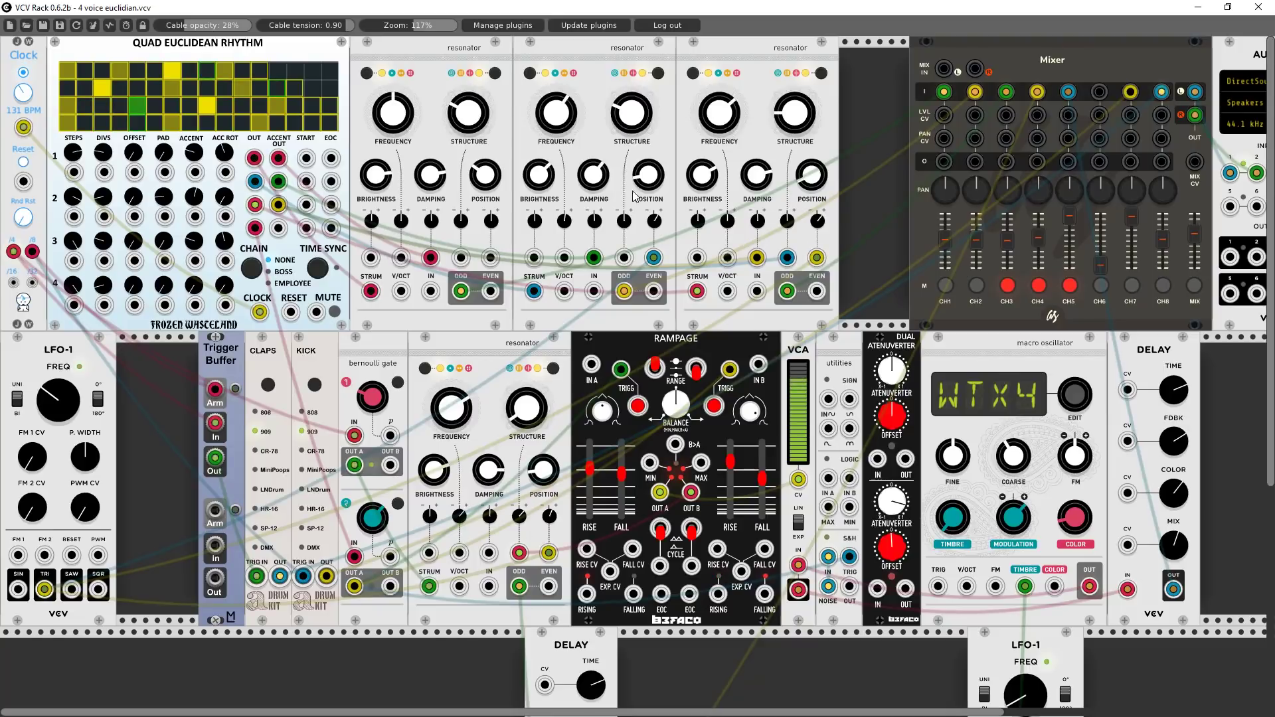
left_click(1007, 285)
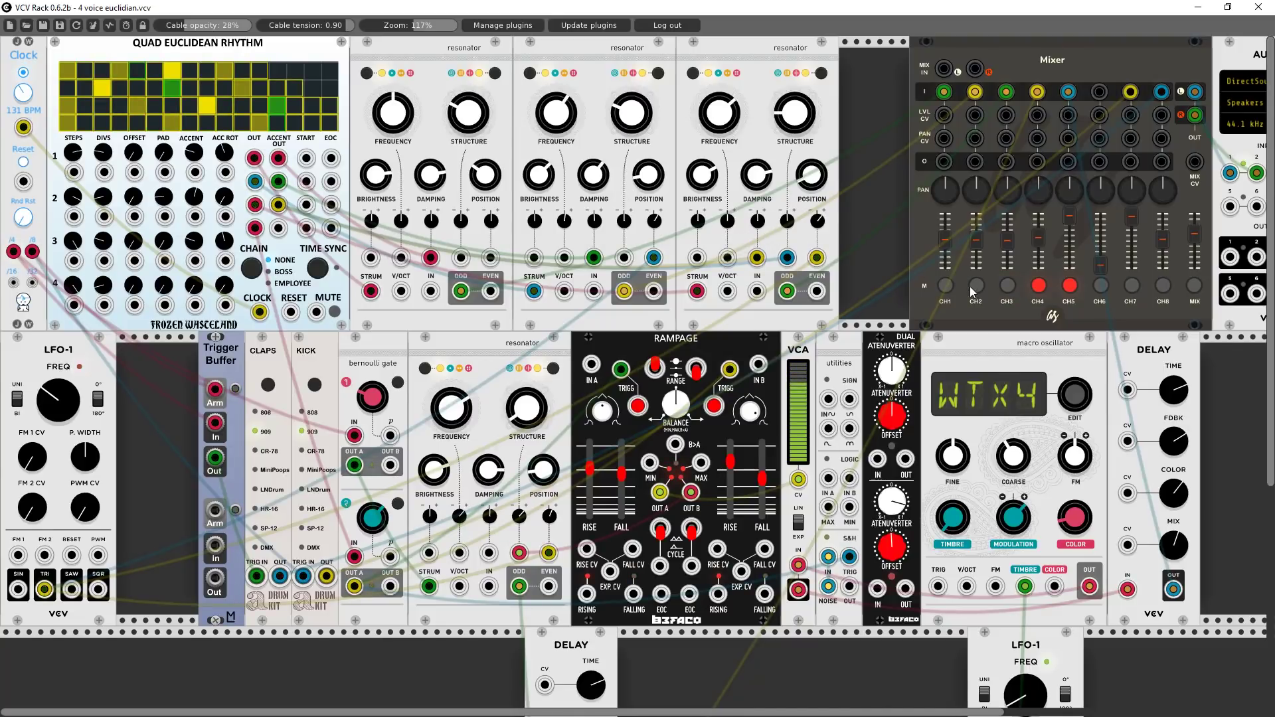
left_click(1037, 285)
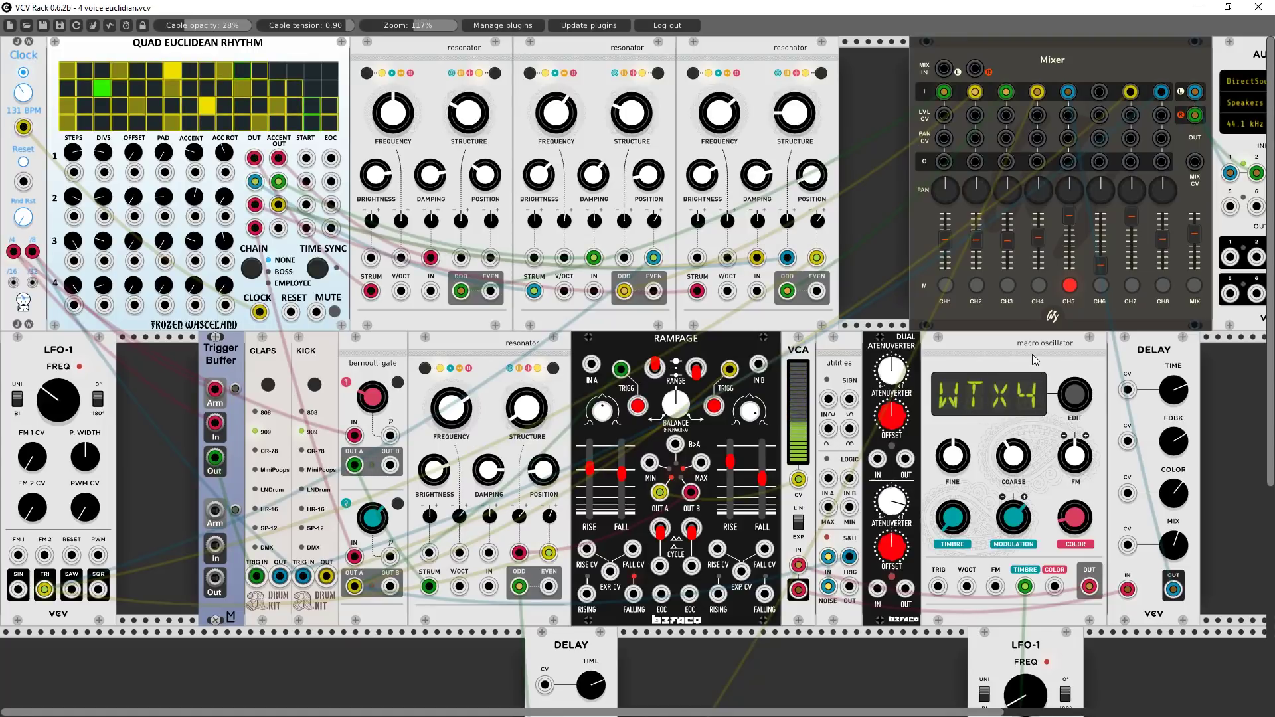
left_click(1069, 286)
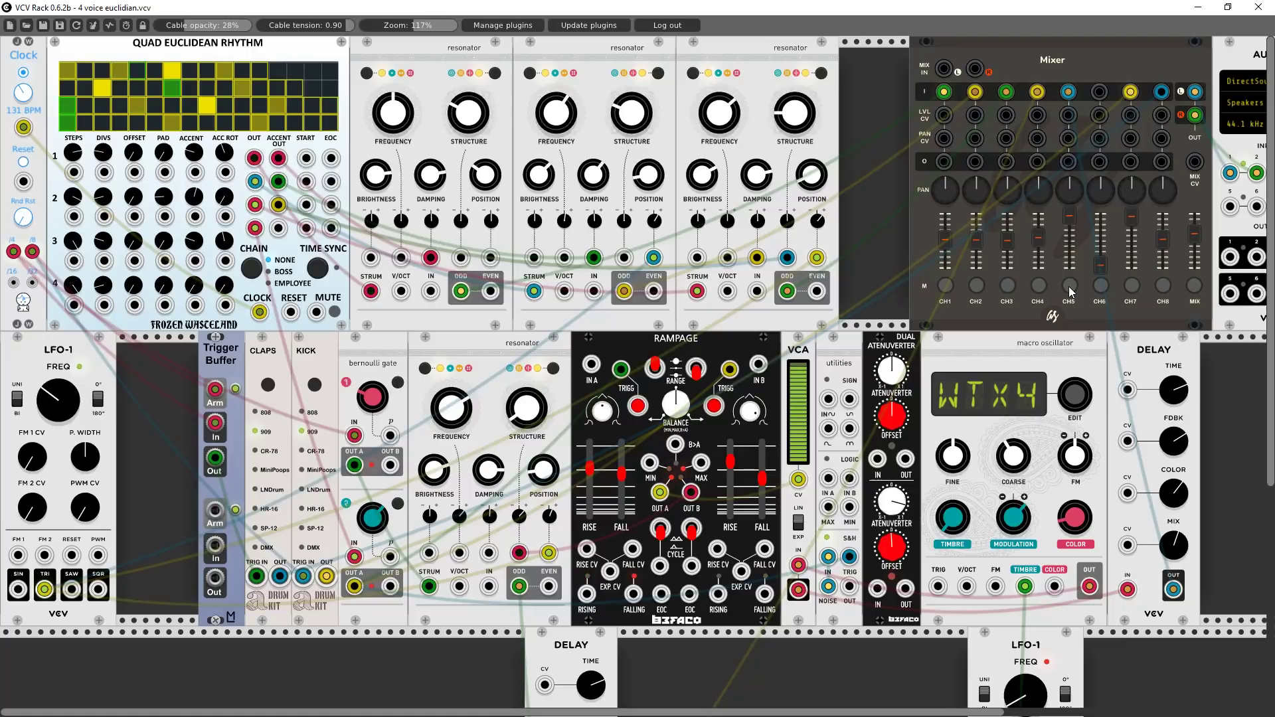
- Mute mixer channels 4, 3, 2 and 1 to isolate the macro oscillator voice on channel 5
left_click(1039, 285)
left_click(1008, 287)
left_click(971, 285)
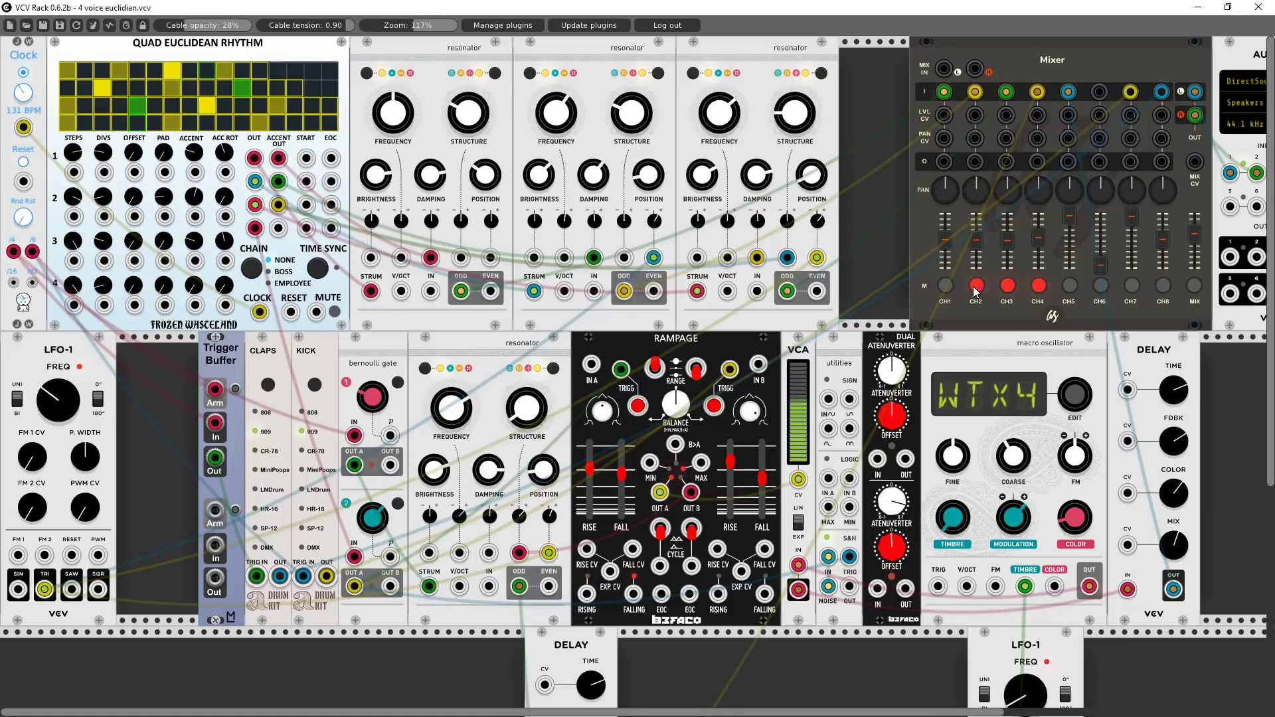
left_click(947, 284)
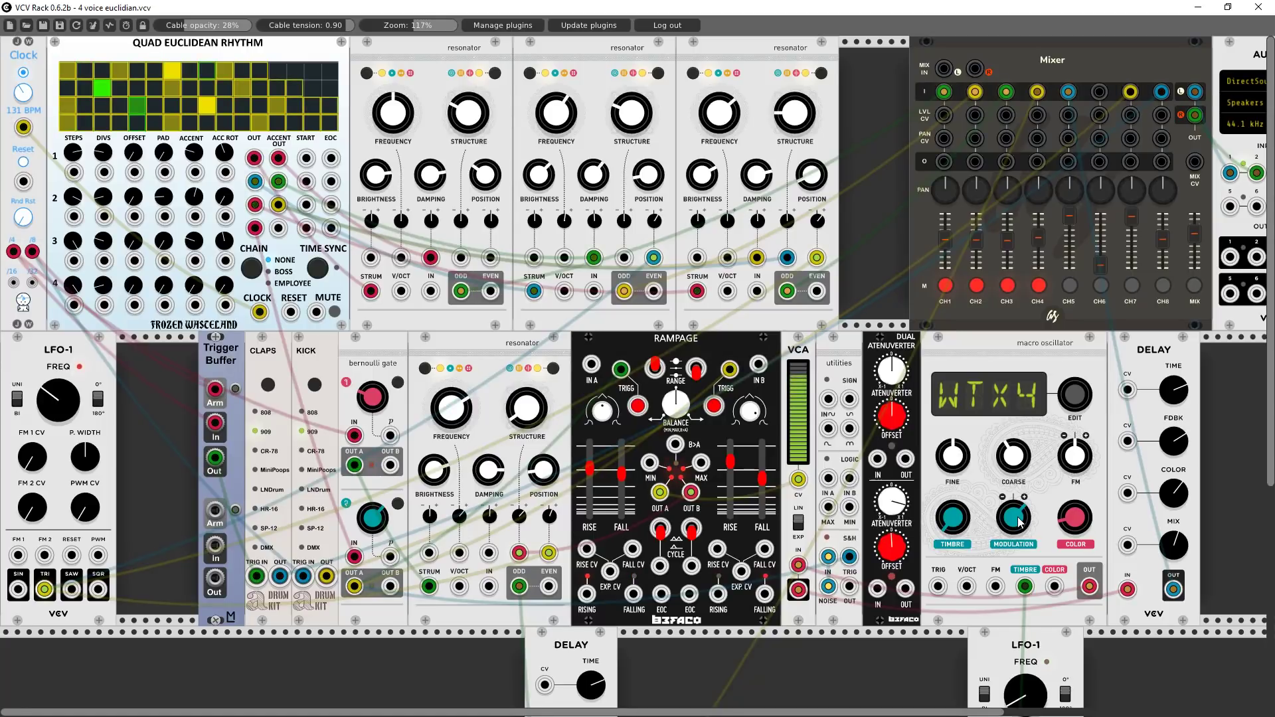
- Unmute mixer channels 1 to 4 to hear the full patch
left_click(945, 285)
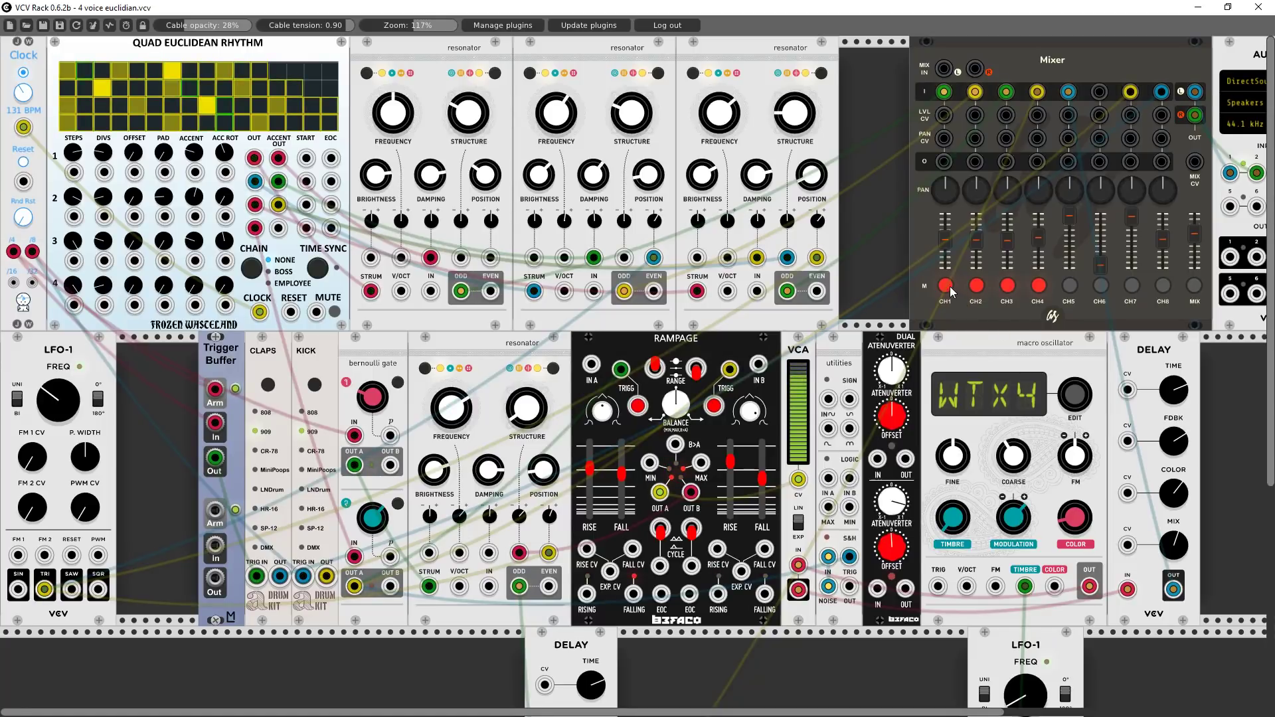
left_click(976, 285)
left_click(1007, 286)
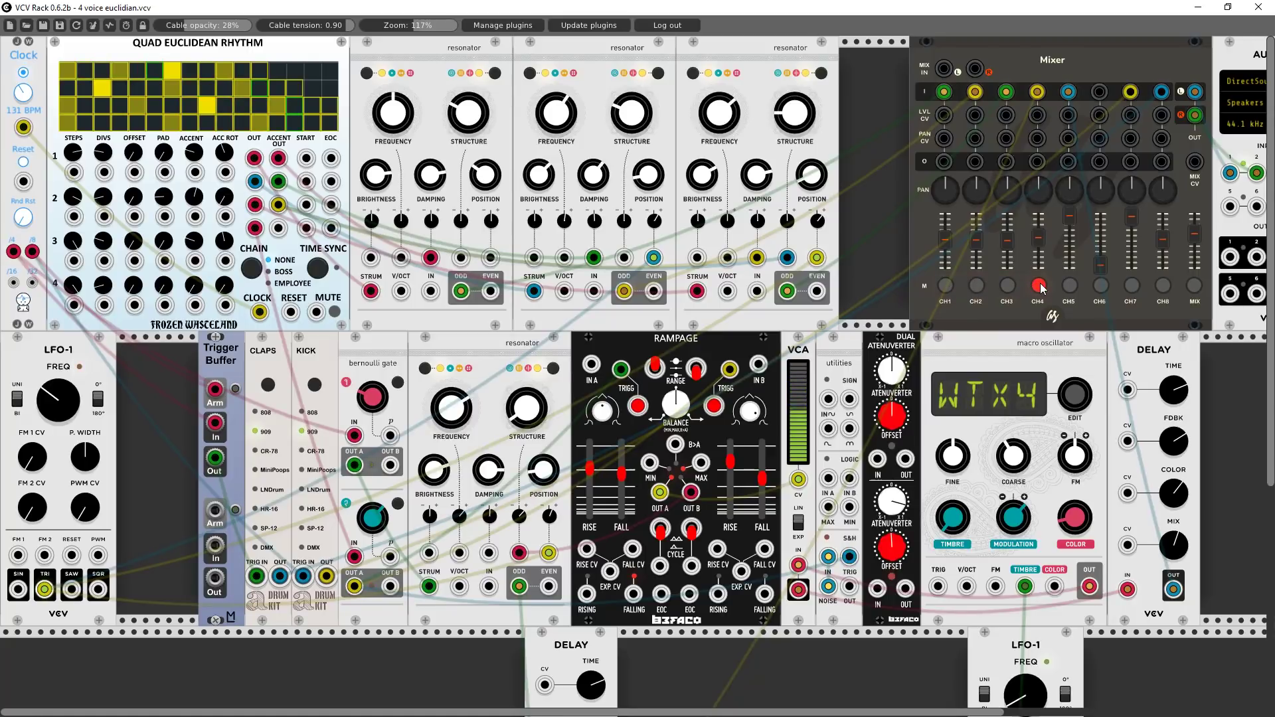
left_click(1038, 285)
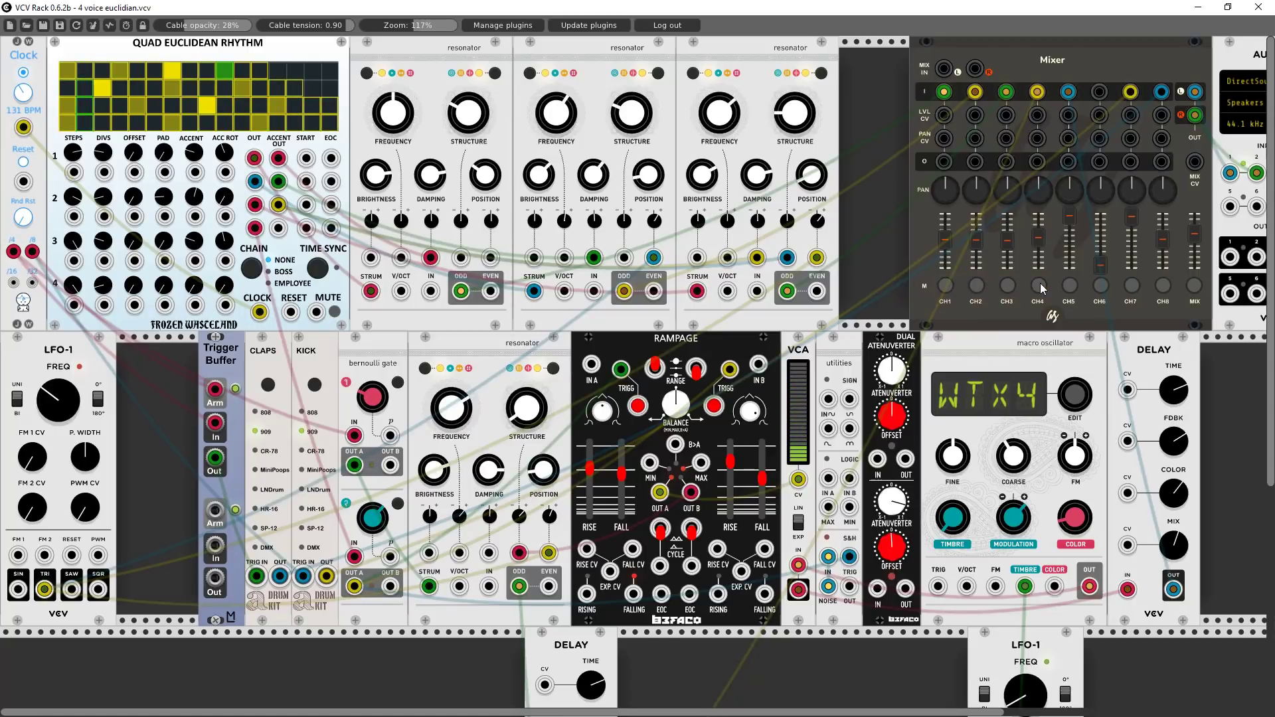
left_click_drag(278, 158, 431, 257)
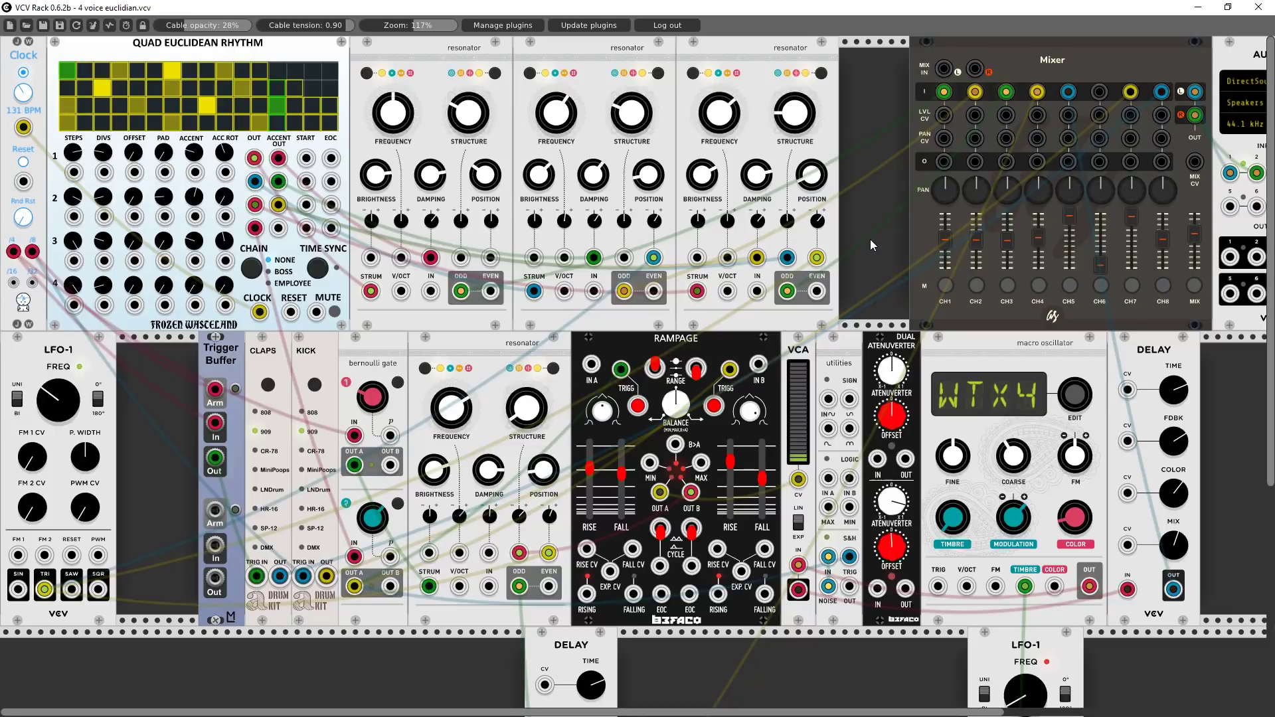
- Start a new empty patch and add the Core Audio module near the end of the first rack row
left_click(16, 31)
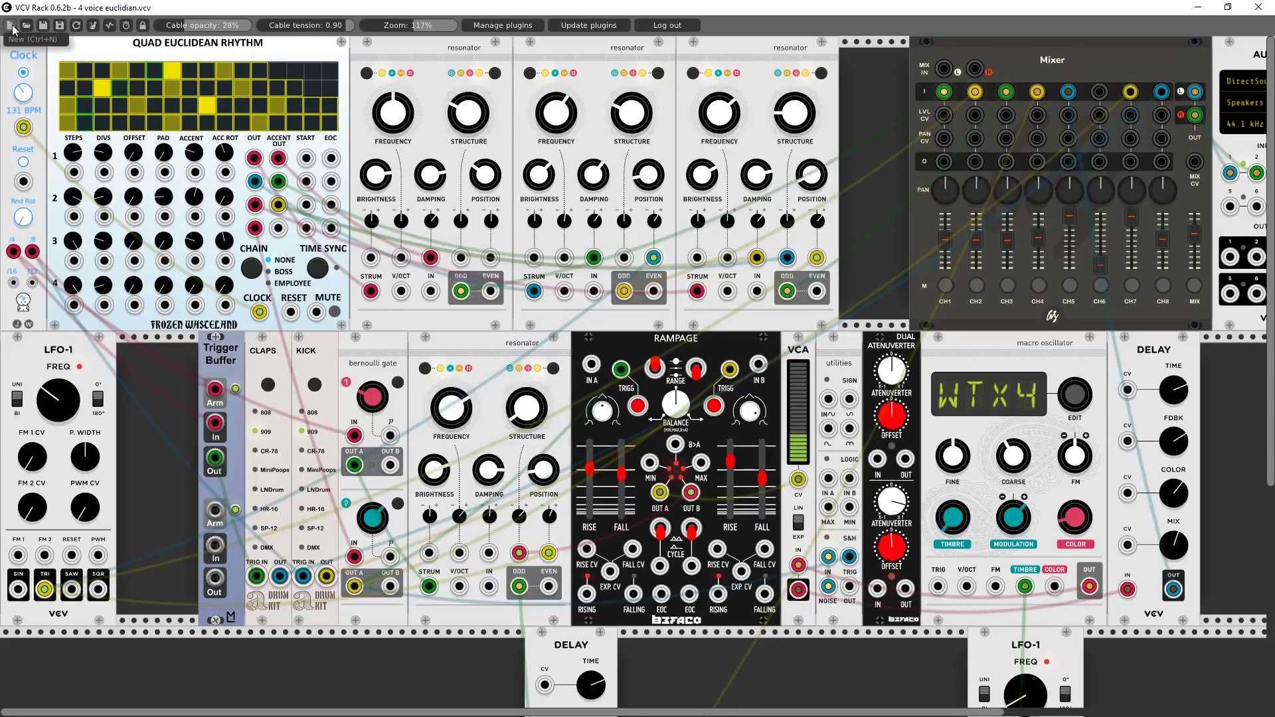
left_click(624, 409)
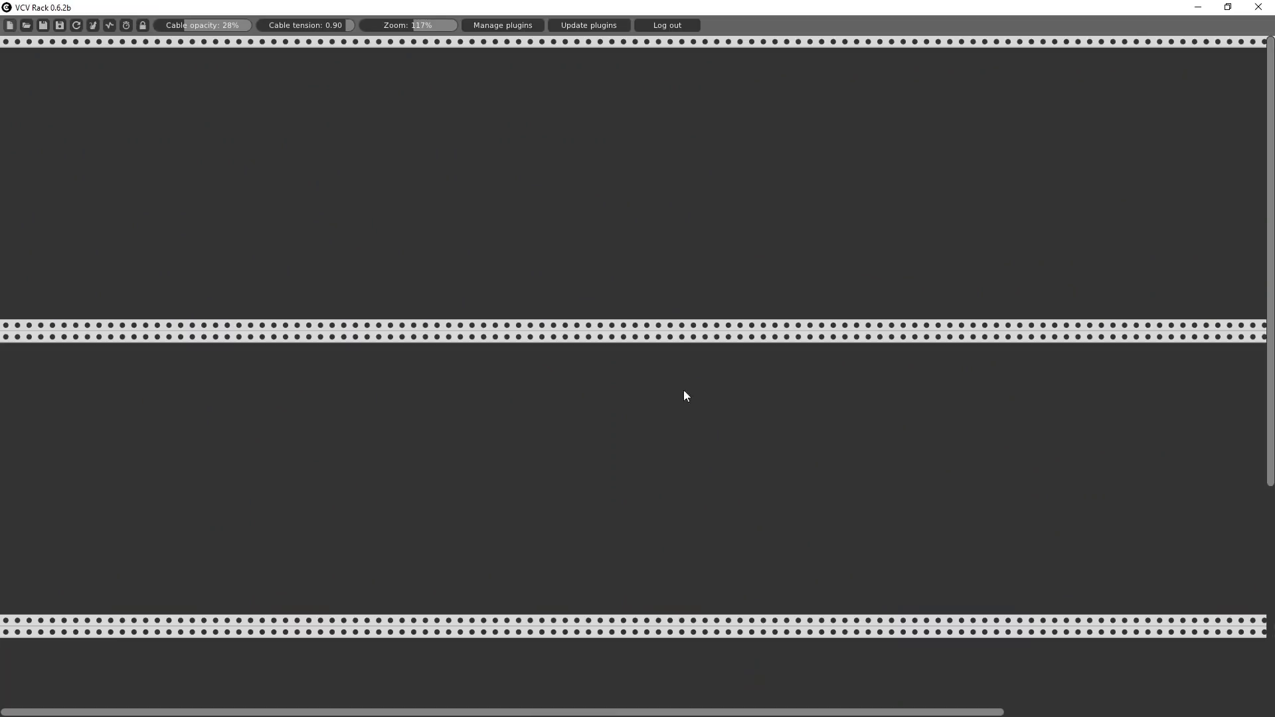
right_click(920, 206)
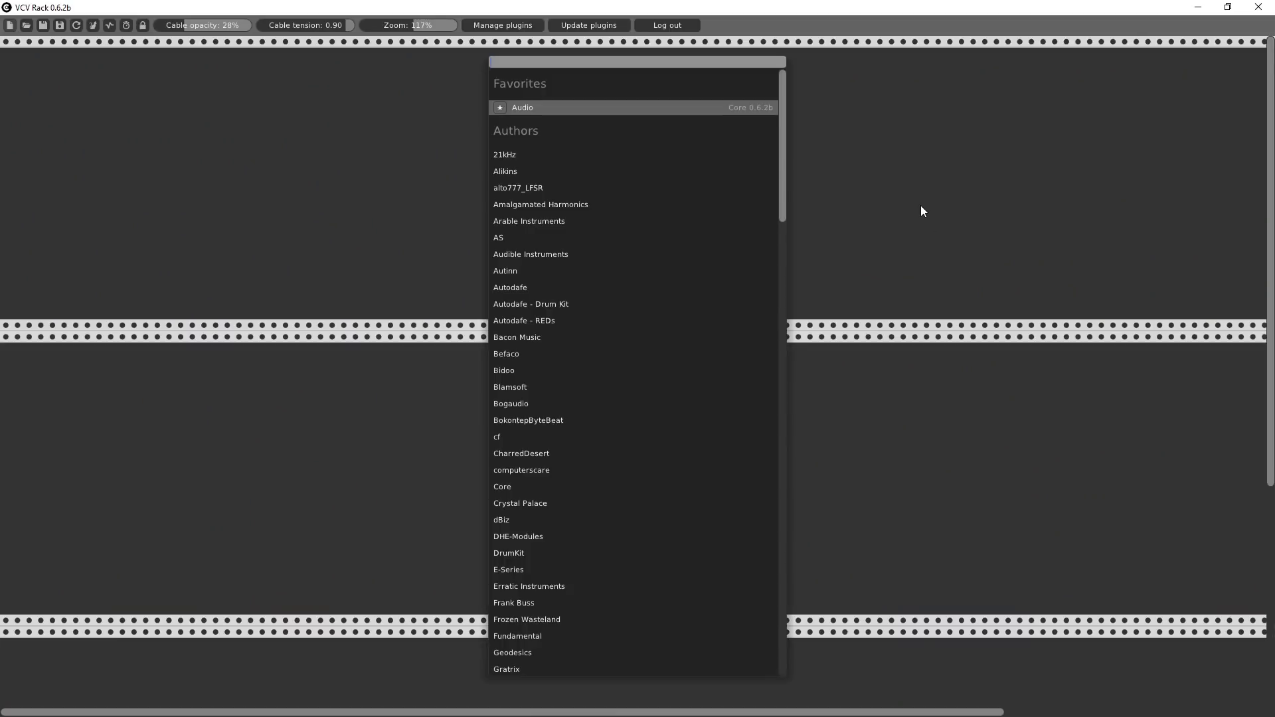
left_click(519, 485)
left_click(520, 125)
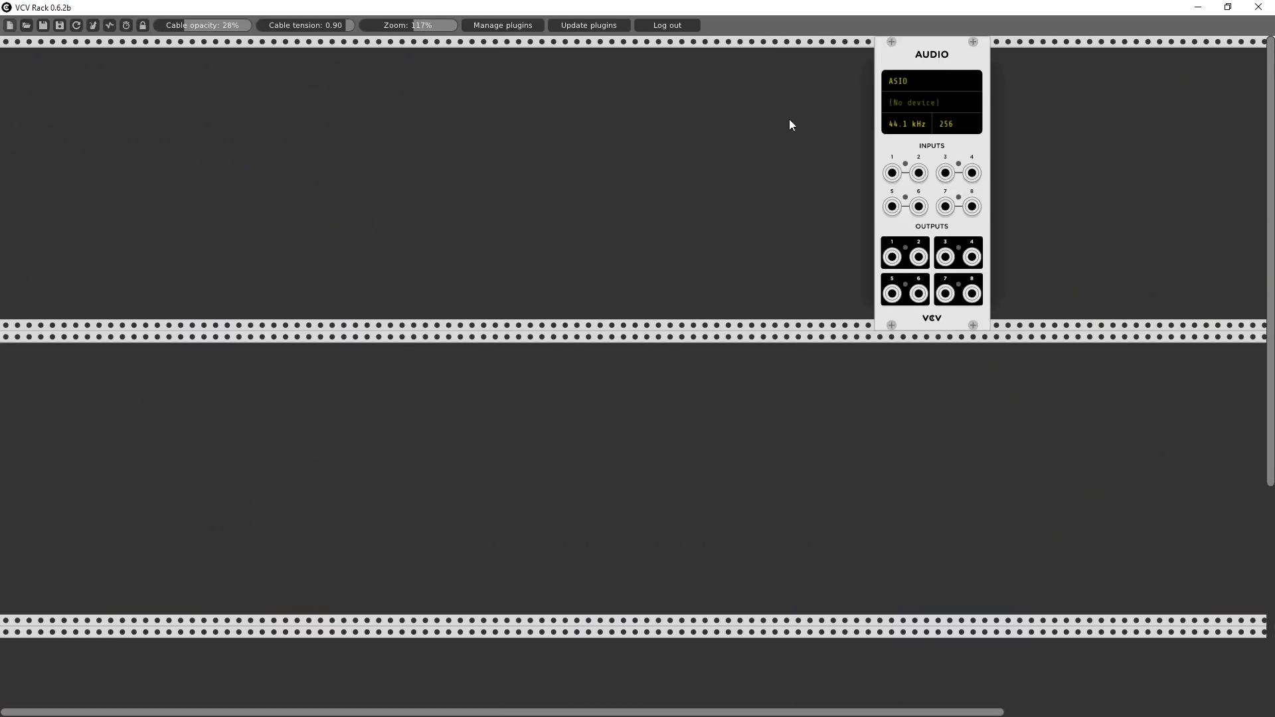
left_click_drag(930, 59, 1136, 71)
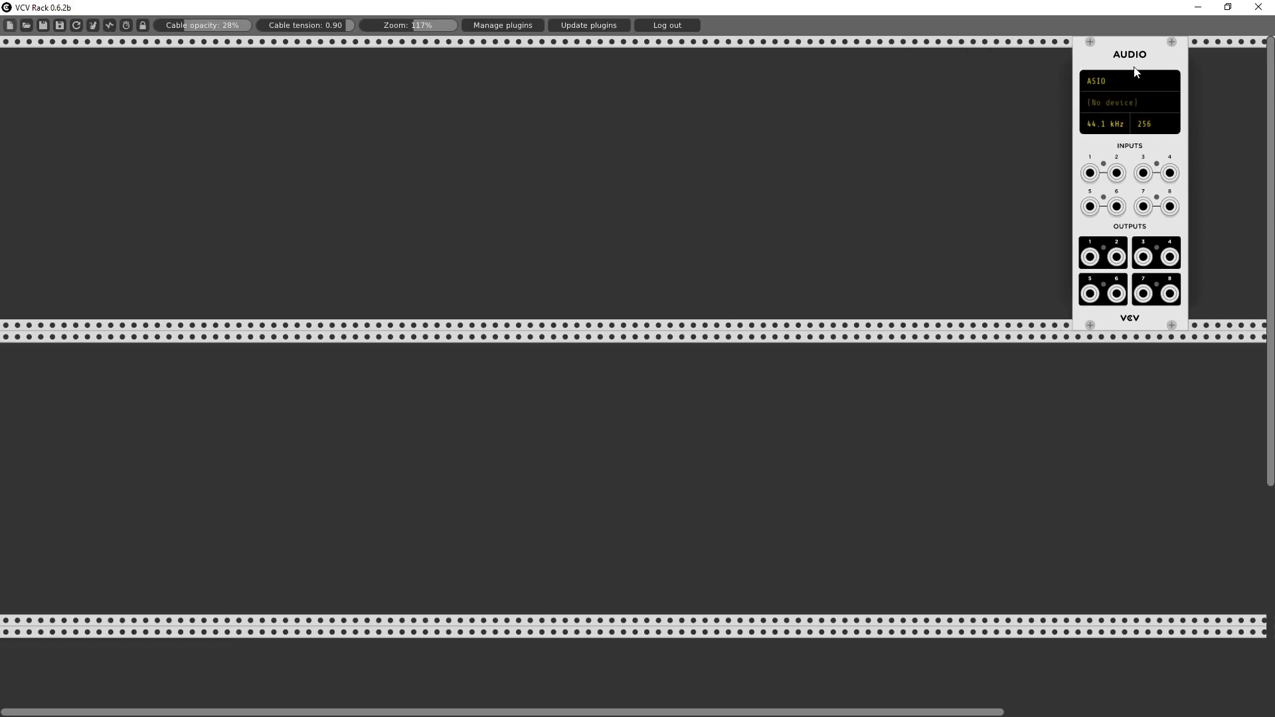
- Set the Audio module's driver to DirectSound and its device to the High Definition speakers
left_click(1087, 83)
left_click(1122, 128)
left_click(1117, 105)
left_click(1120, 161)
- Add the AS 8-CH Mixer to the first row and shift the Audio module farther along the row
right_click(679, 174)
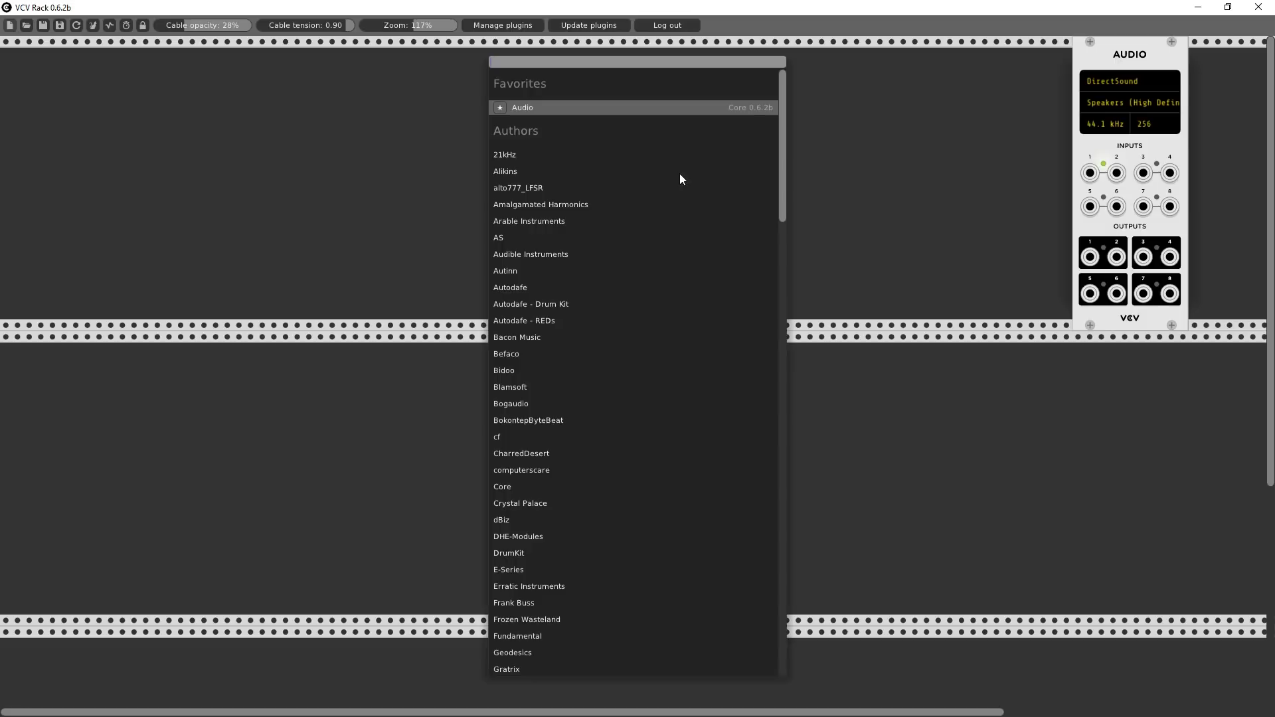
left_click(499, 238)
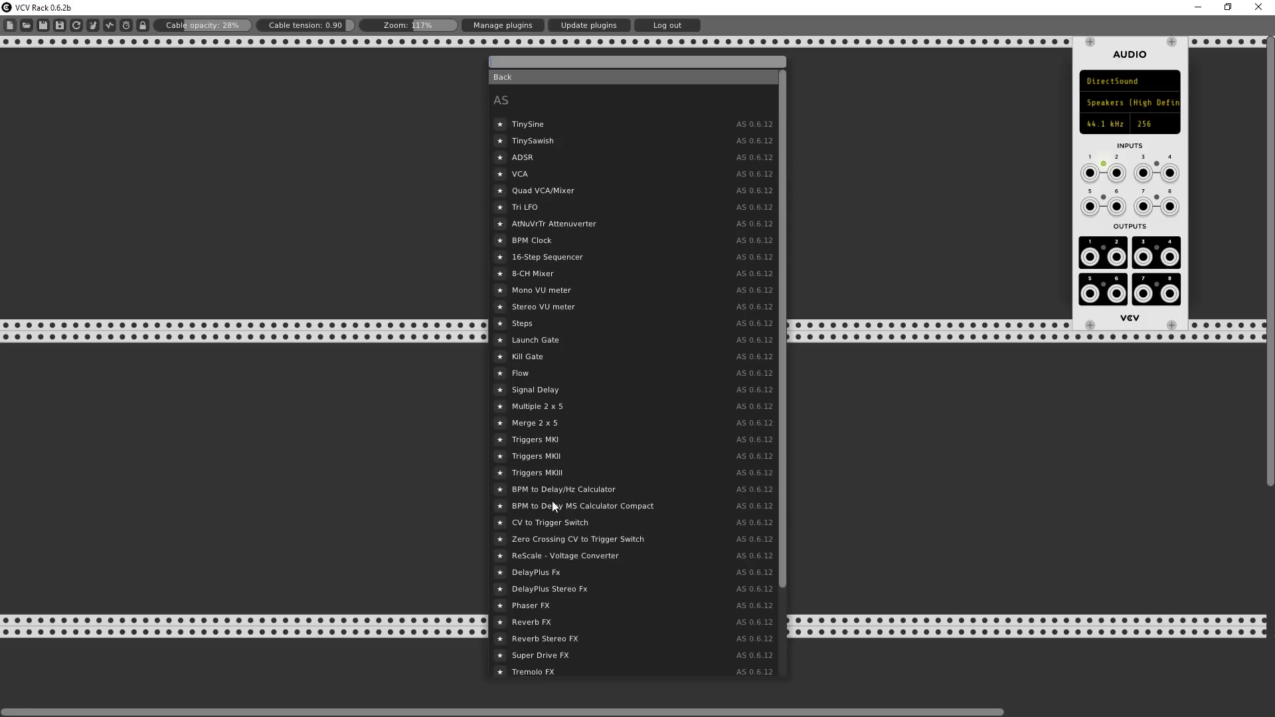
left_click(530, 275)
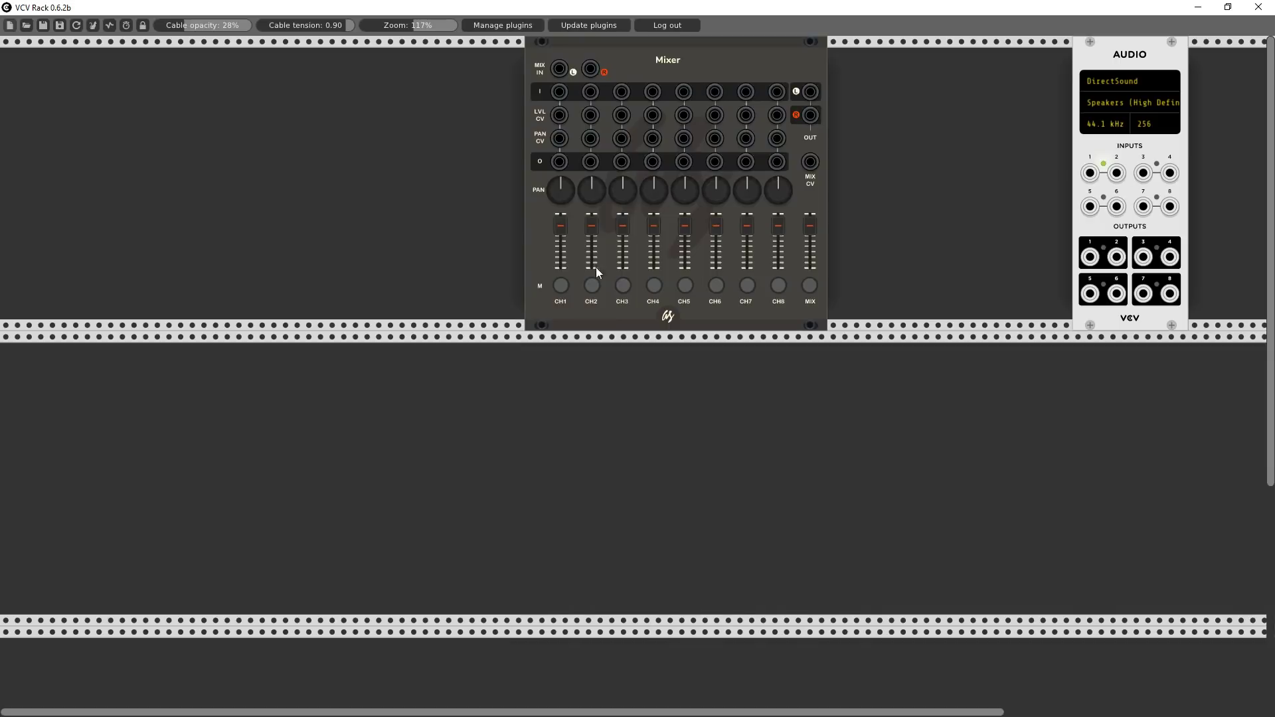
left_click_drag(1101, 71, 1230, 74)
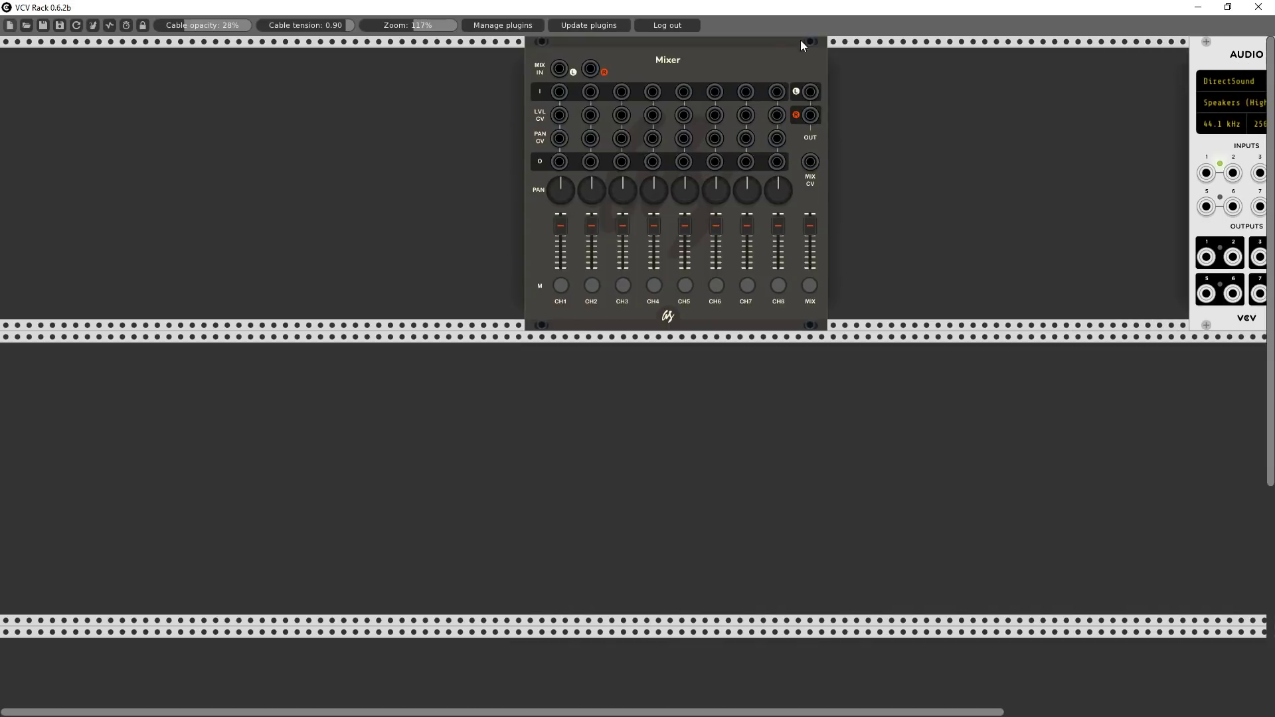
- Place the mixer directly beside the Audio module and patch its L and R outputs to audio inputs 1 and 2
left_click_drag(801, 42, 1186, 137)
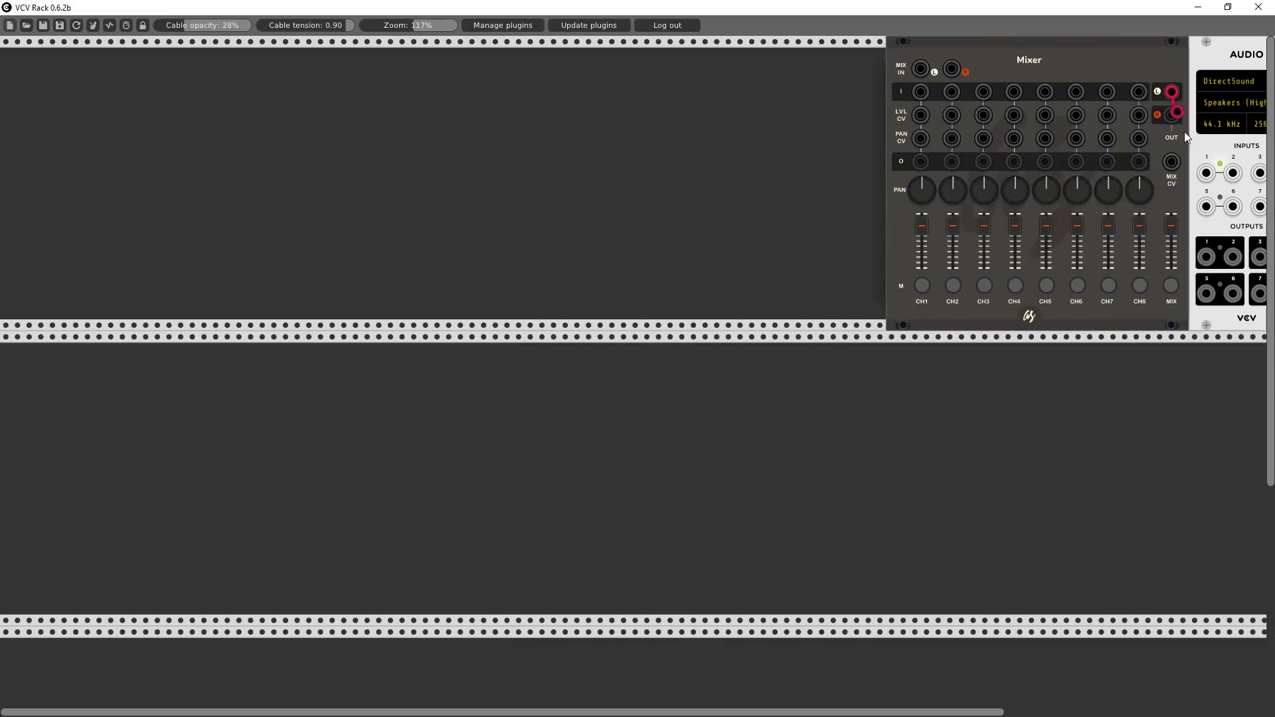
left_click_drag(1205, 179, 1206, 175)
left_click_drag(1171, 115, 1235, 177)
- Add a Fundamental VCO-1 and patch its SAW output into mixer channel 1 with that channel's level lowered
right_click(589, 148)
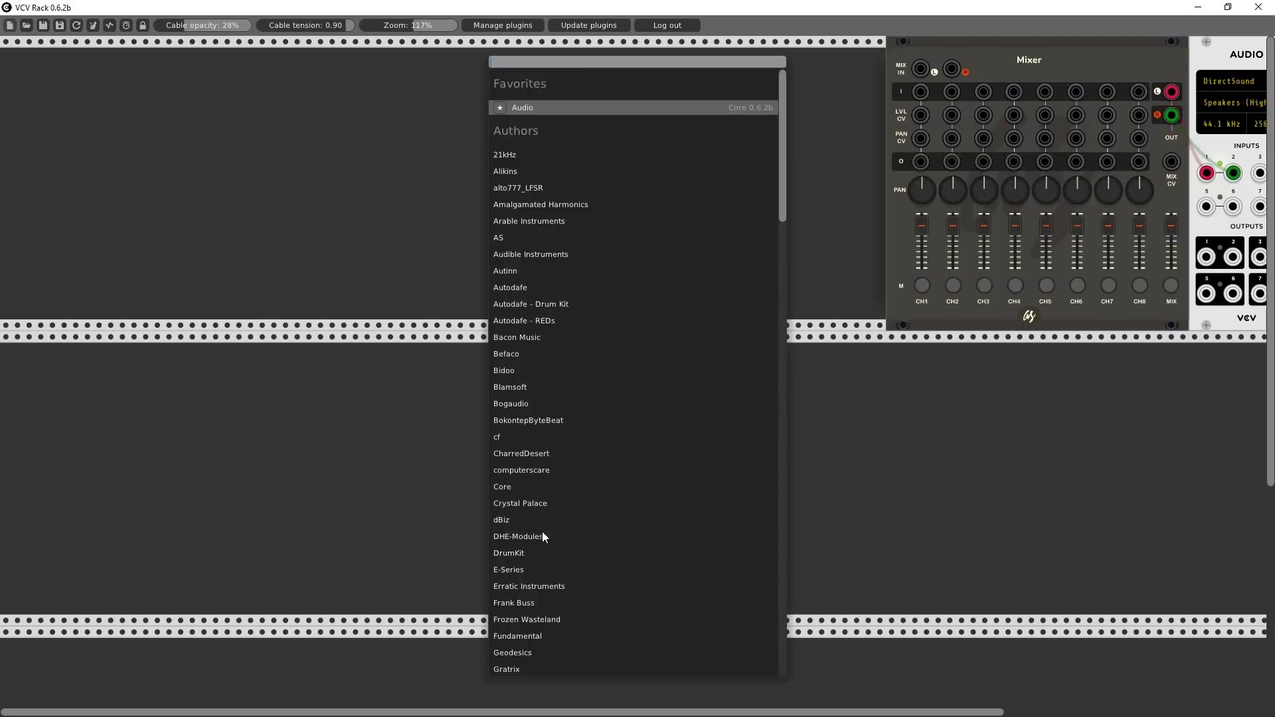
left_click(518, 636)
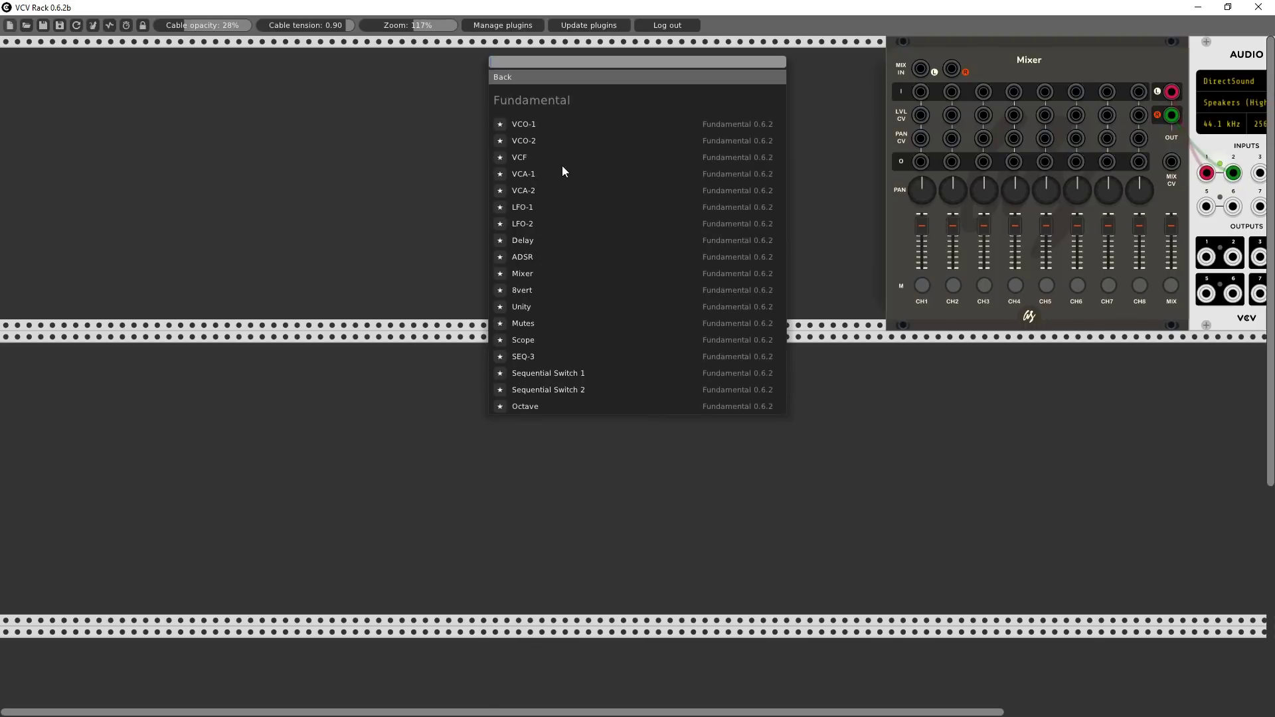
left_click(528, 136)
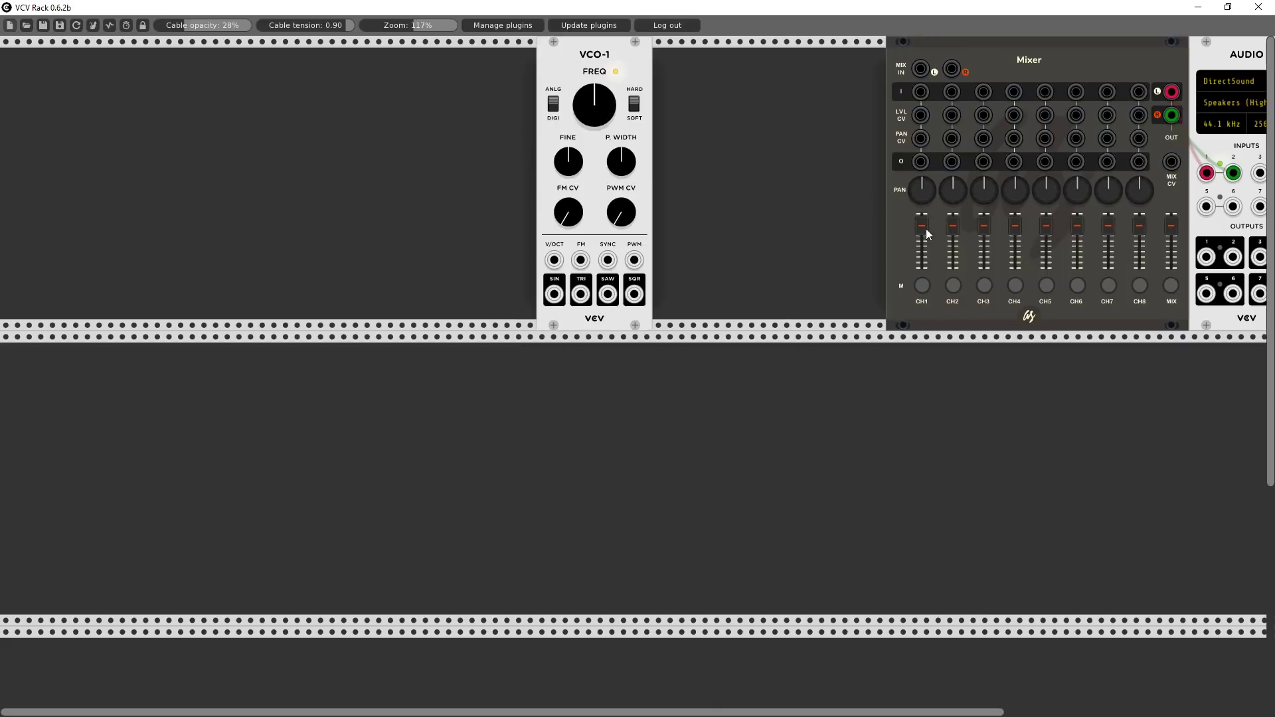
left_click_drag(923, 226, 923, 267)
left_click_drag(606, 295, 921, 92)
- Mute mixer channel 1 and delete the VCO-1 module
left_click(921, 285)
left_click_drag(878, 121, 876, 121)
right_click(635, 59)
left_click(664, 190)
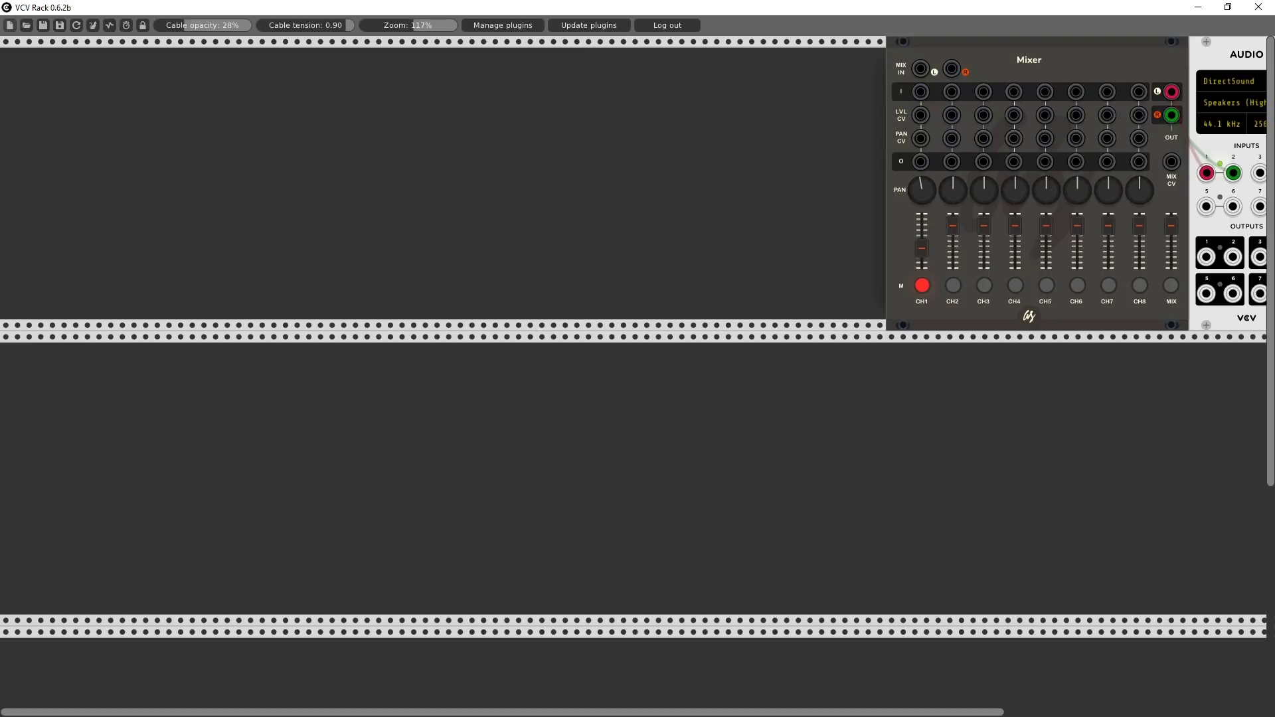
- Raise and unmute mixer channel 1, and shift the Audio module and mixer slightly farther along the first row
left_click_drag(921, 248, 922, 218)
left_click(921, 286)
left_click_drag(1197, 48, 1262, 51)
left_click_drag(1131, 65, 1226, 61)
- Add the JW-Modules Simple Clock and place it at the very start of the first row
right_click(775, 177)
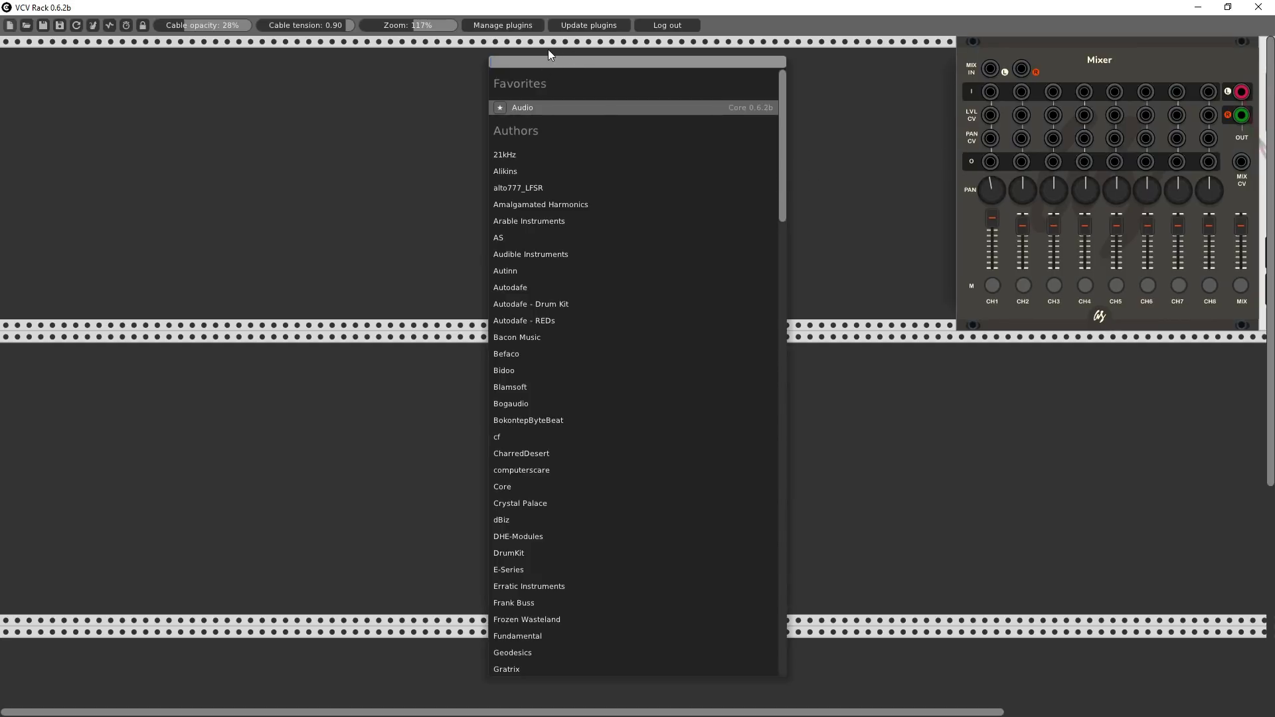
type("simple")
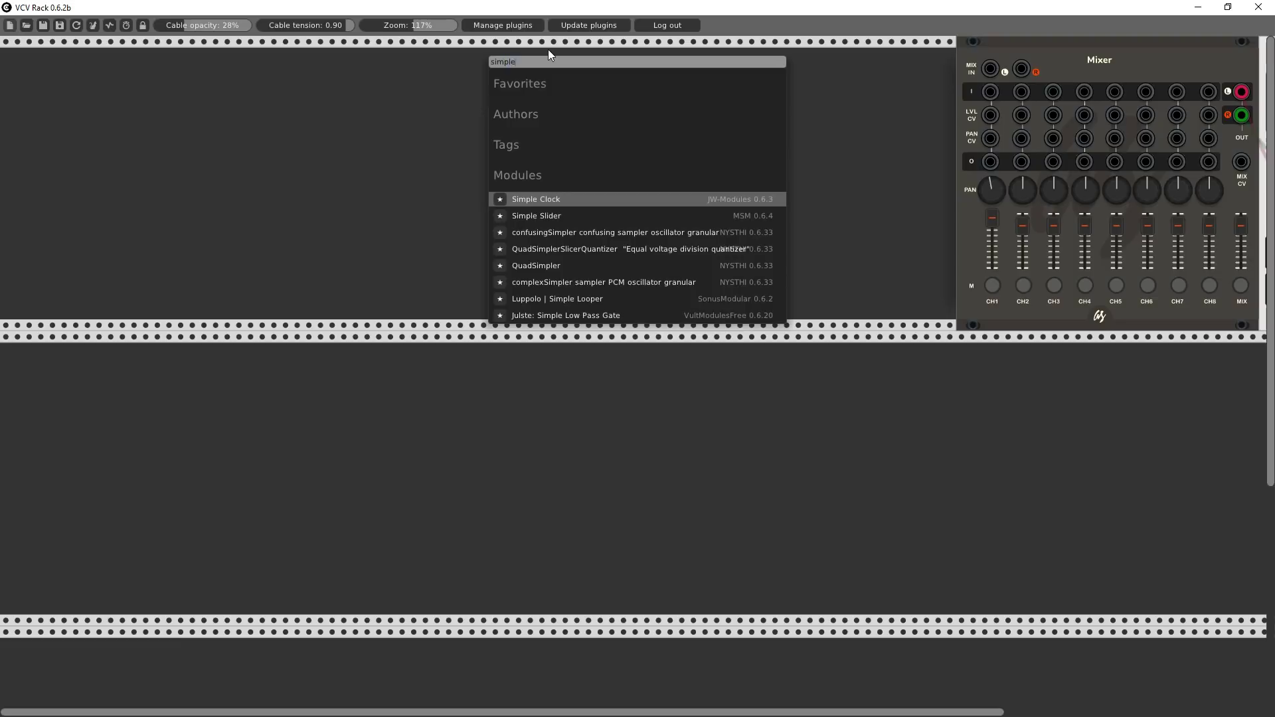
left_click(572, 200)
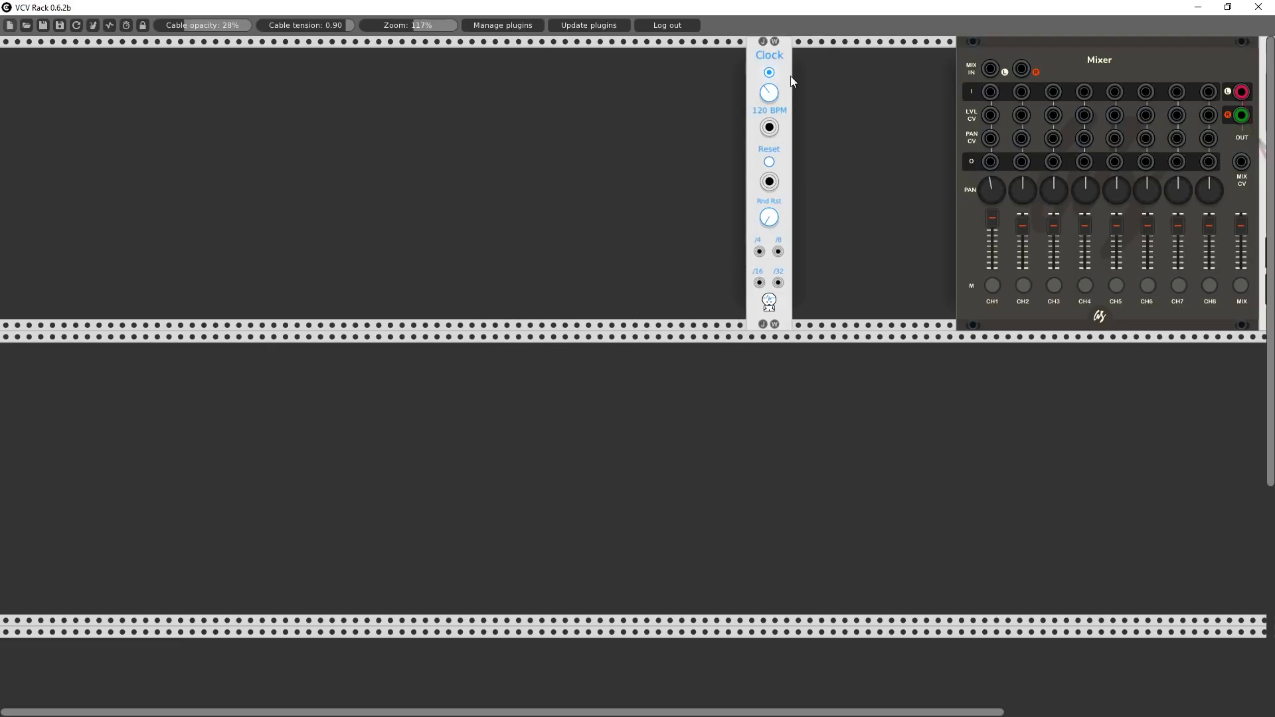
right_click(779, 57)
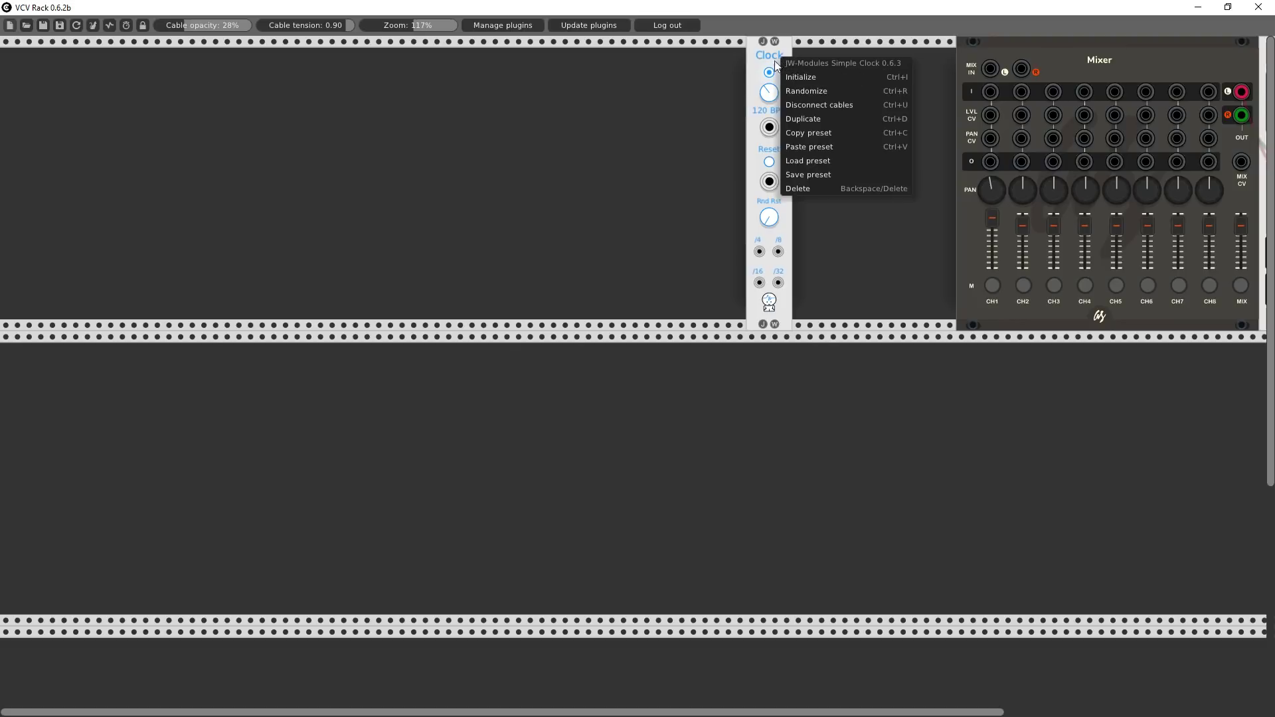
left_click(733, 57)
left_click_drag(750, 67, 2, 93)
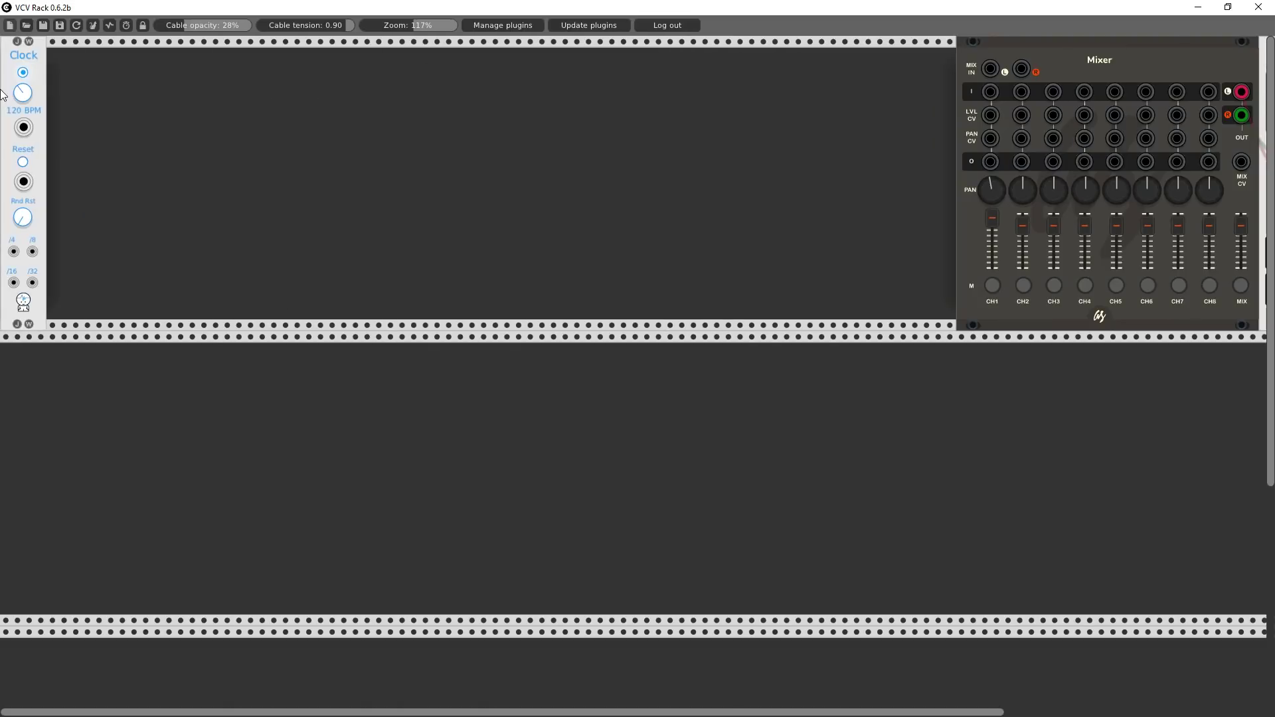
- Add the FrozenWasteland Quad Euclidean Rhythm module directly beside the Simple Clock
right_click(178, 92)
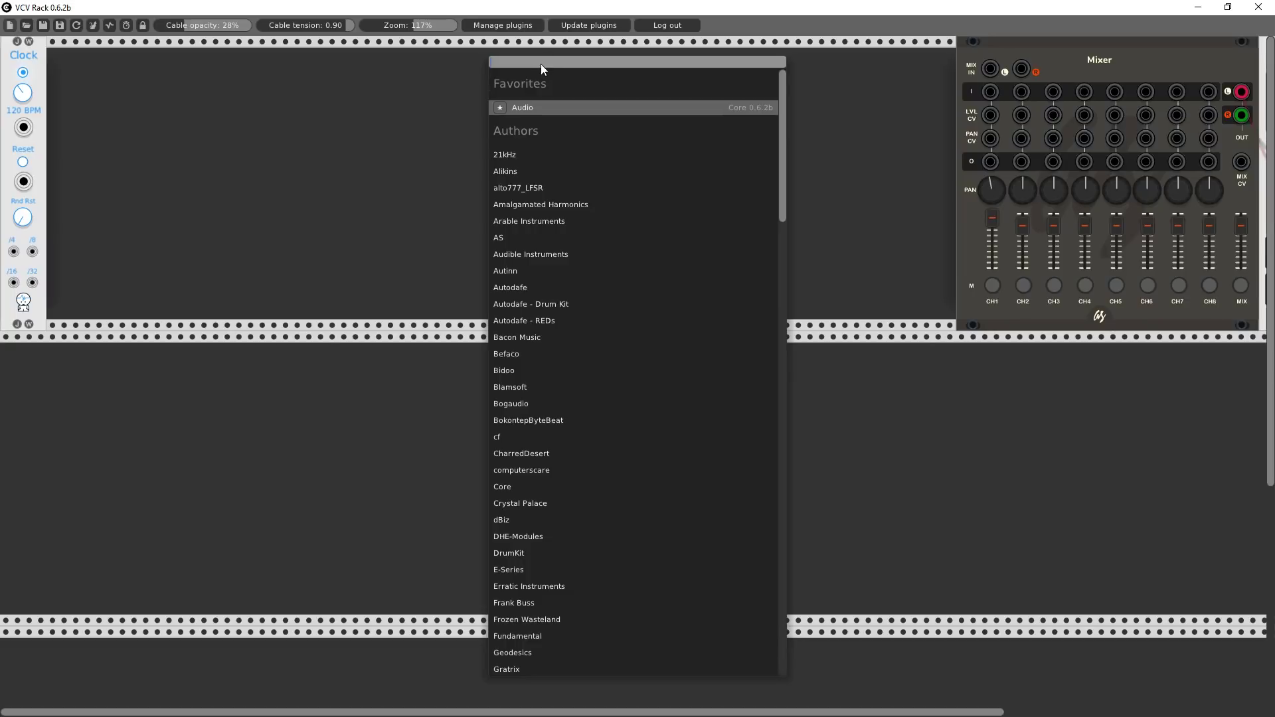
type("eucli")
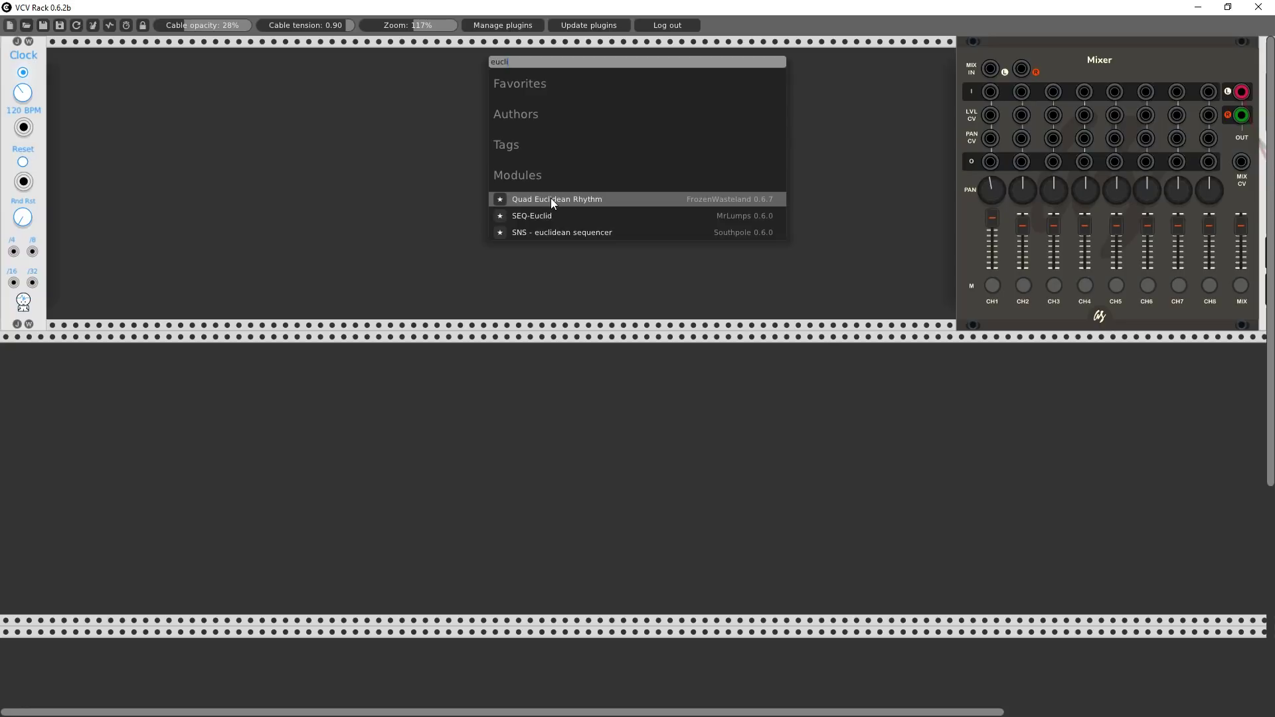
left_click(697, 198)
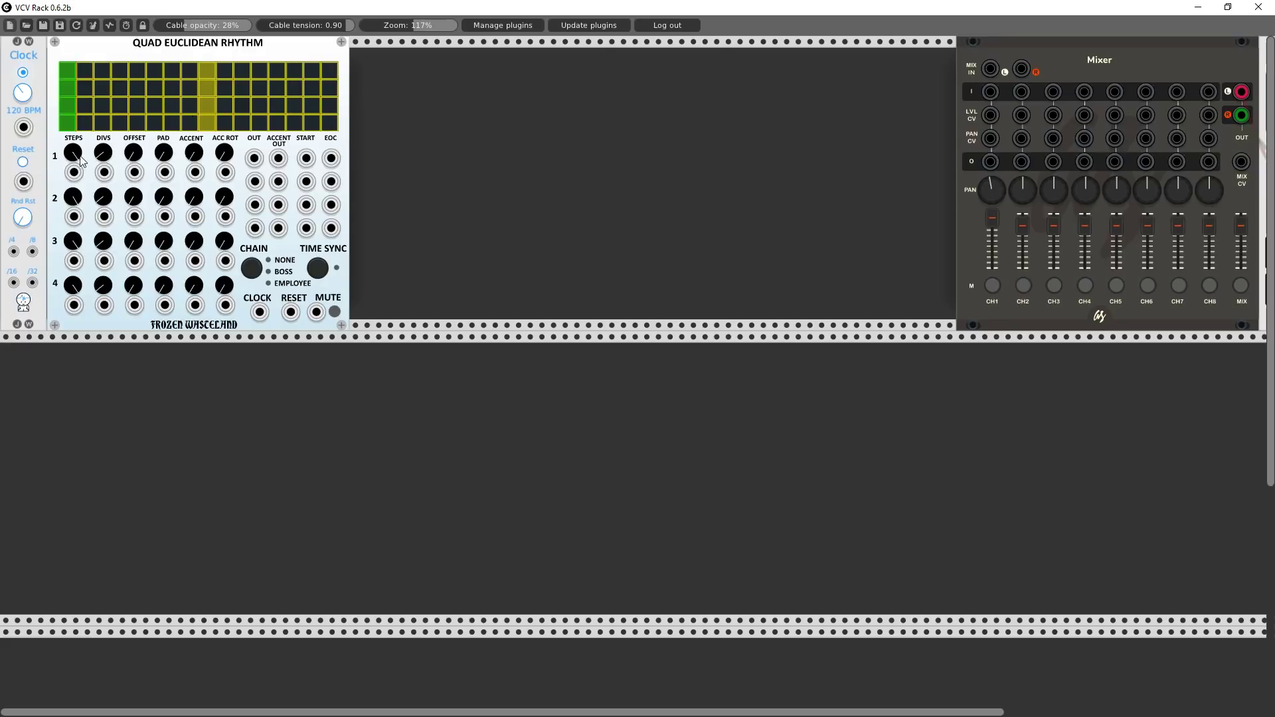
- Shorten rhythm row 1 to 10 steps and row 2 to 13 steps, and increase the divisions on all four rows
left_click_drag(78, 154, 79, 209)
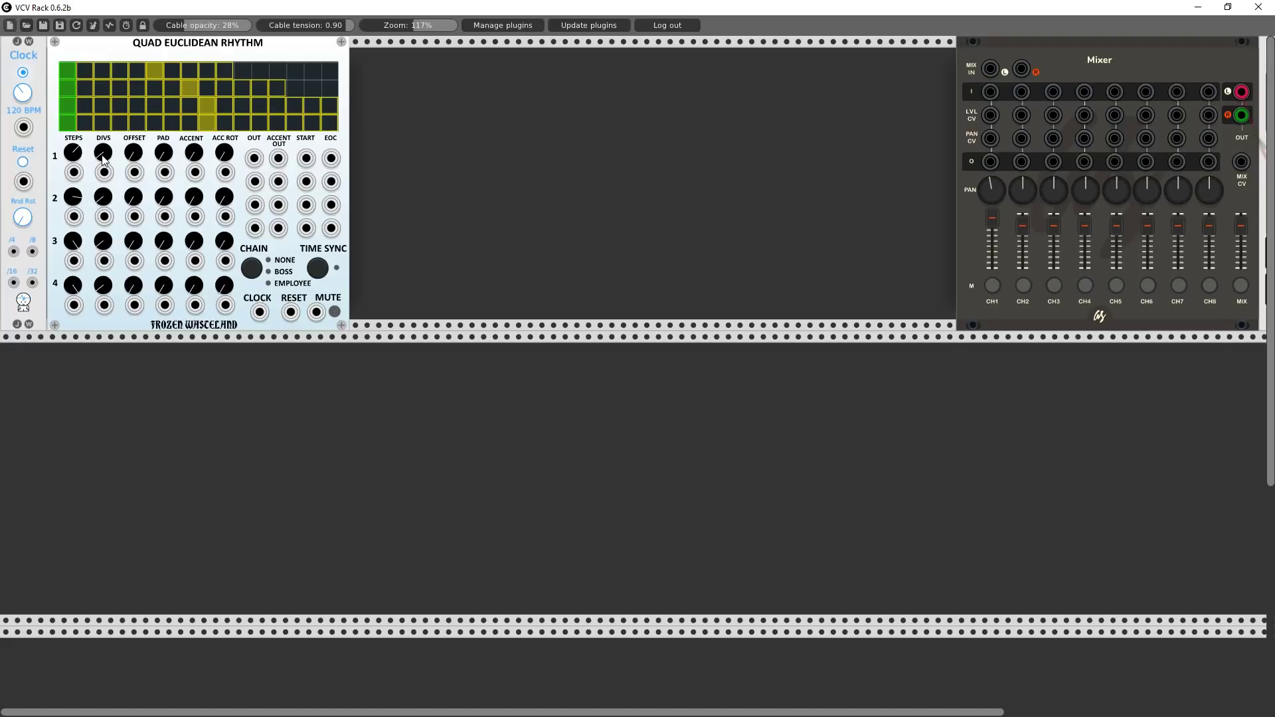
left_click_drag(105, 161, 106, 153)
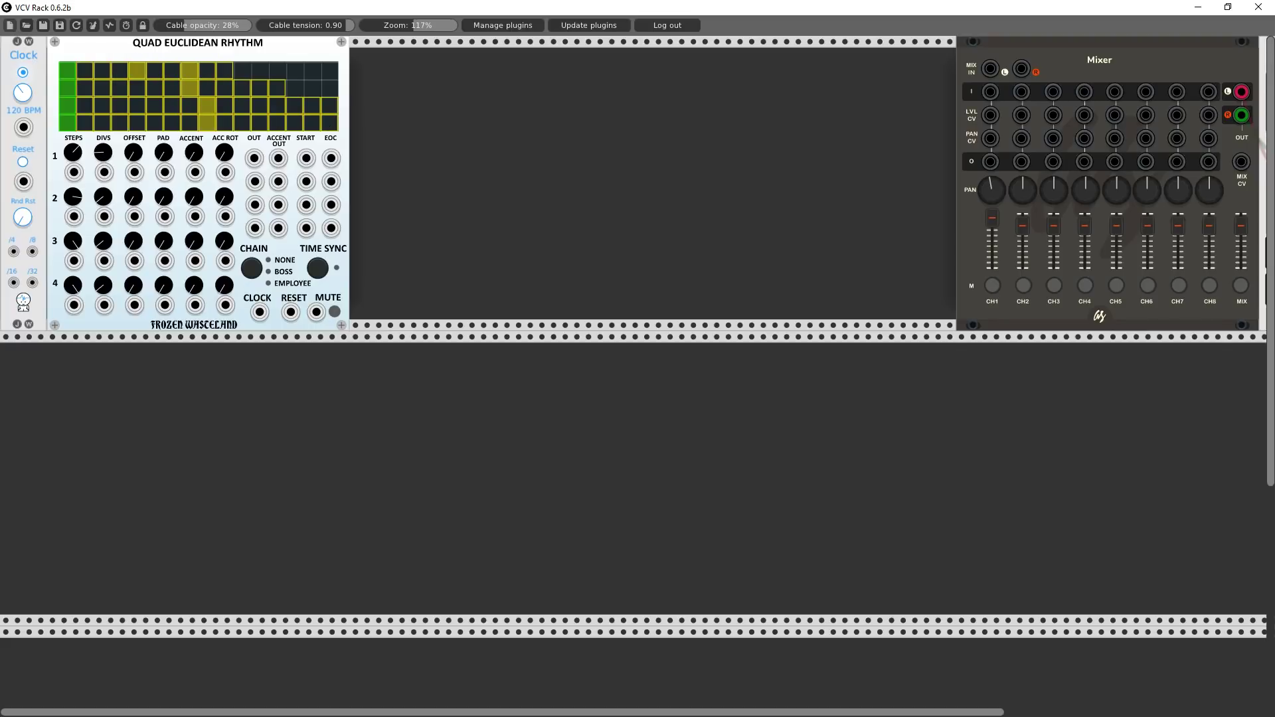
left_click_drag(105, 200, 105, 191)
left_click_drag(103, 240, 103, 235)
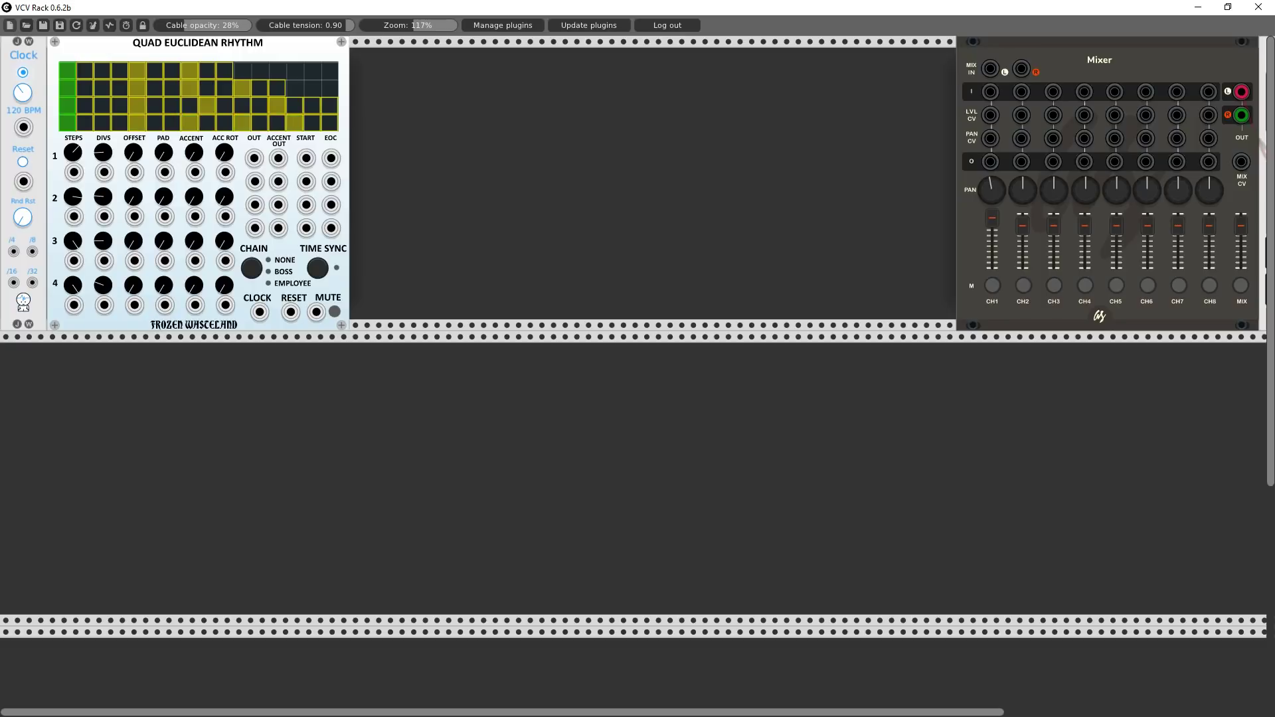
left_click_drag(103, 251, 103, 247)
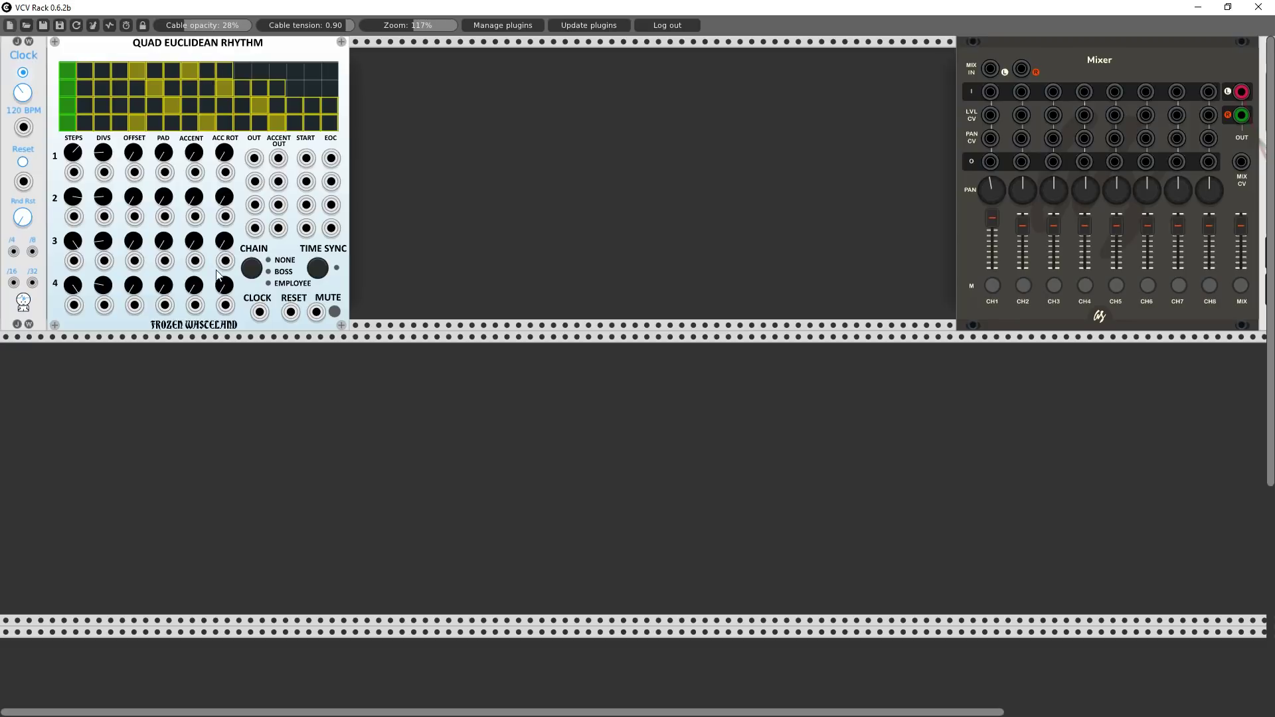
- Patch the Simple Clock's output into the rhythm module's CLOCK input and slow the tempo to 75 BPM
left_click_drag(260, 312, 18, 133)
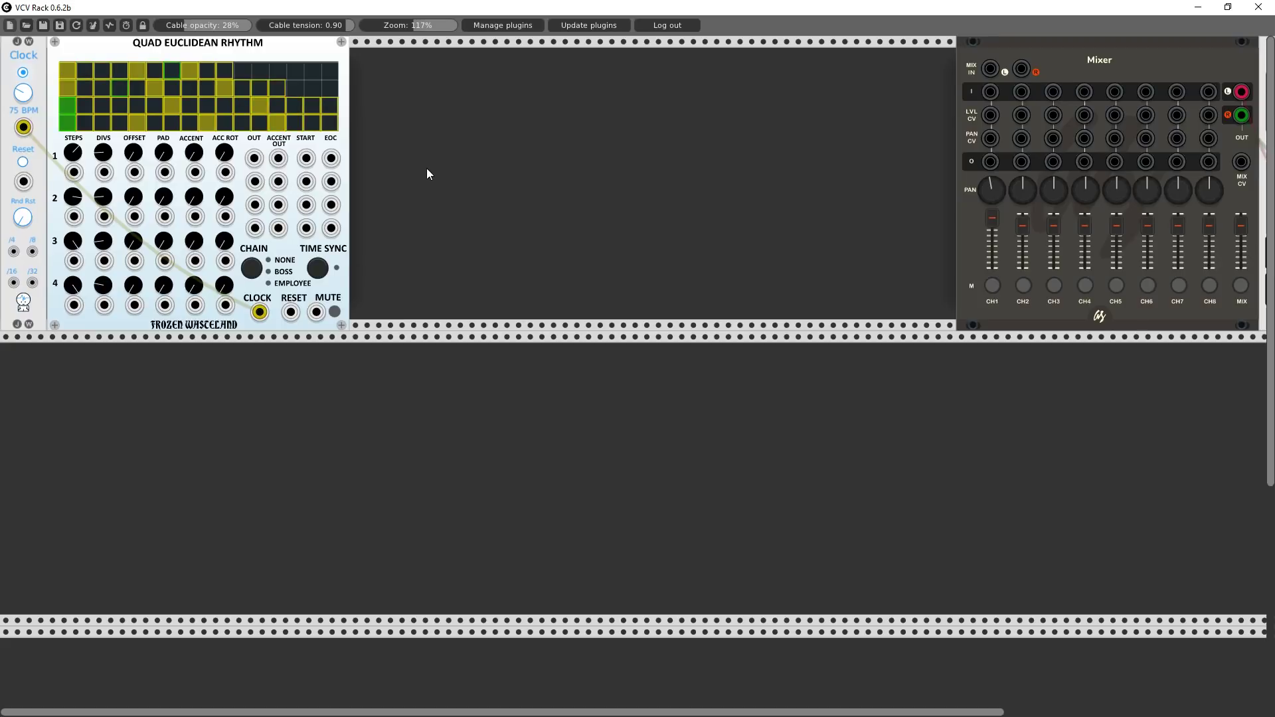
- Add an Audible Instruments Resonator beside the rhythm module and duplicate it twice for three in a row
right_click(407, 100)
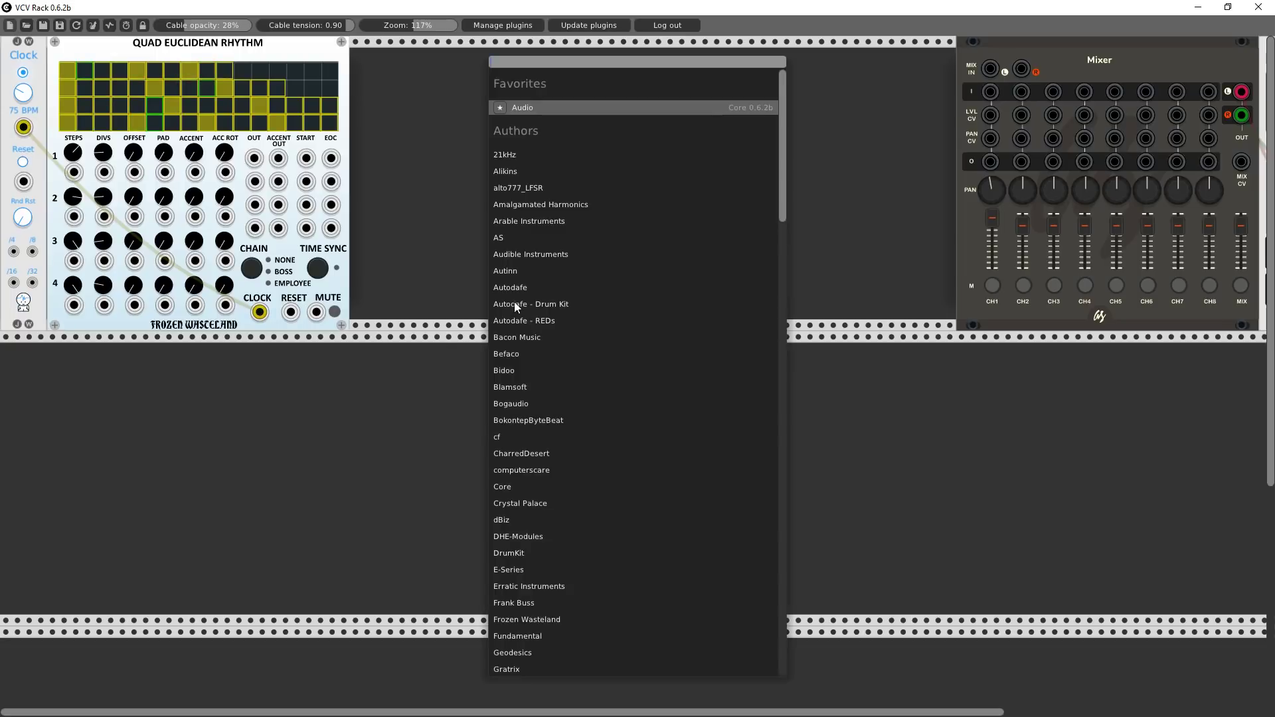
left_click(503, 254)
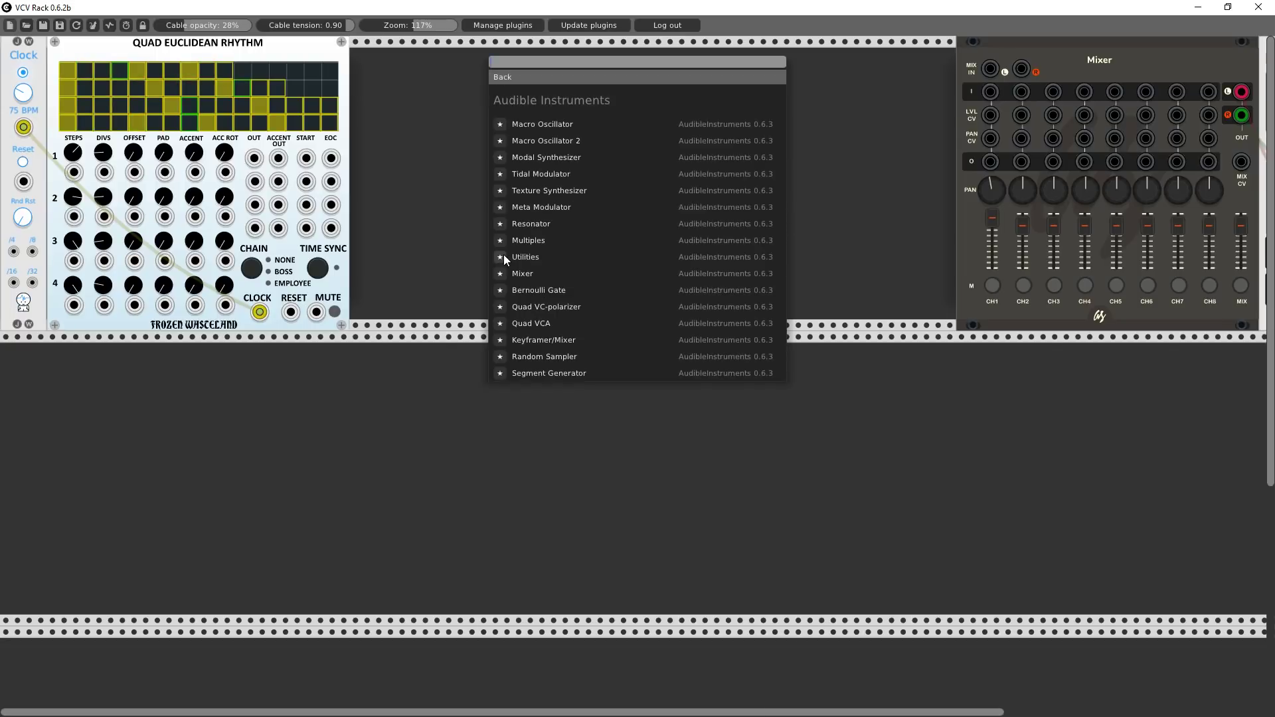
left_click(524, 227)
right_click(424, 66)
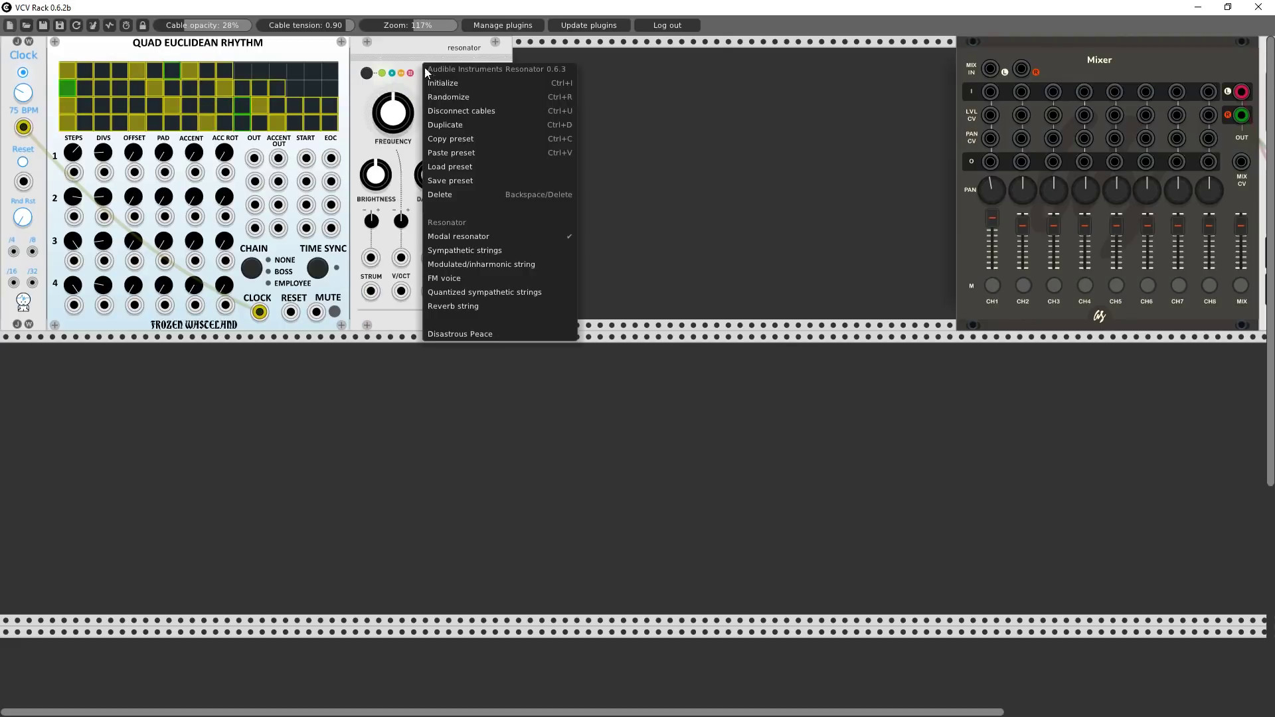
left_click(445, 125)
right_click(546, 53)
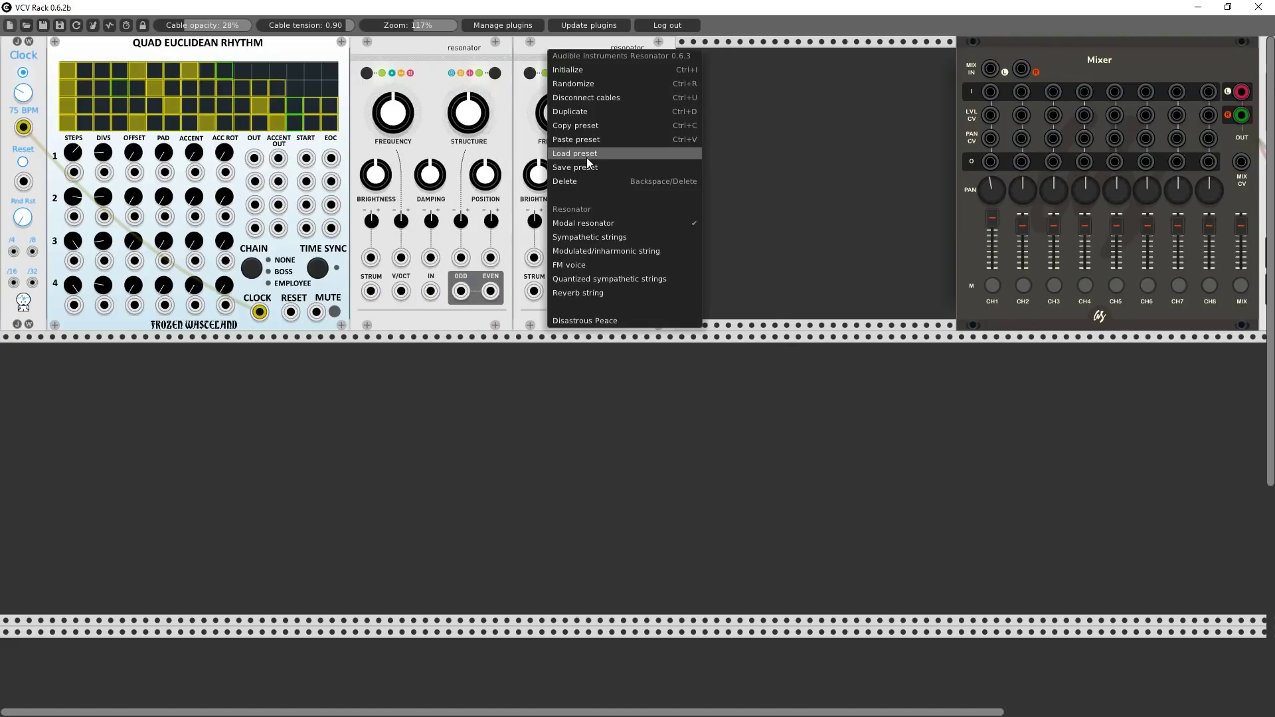
left_click(575, 111)
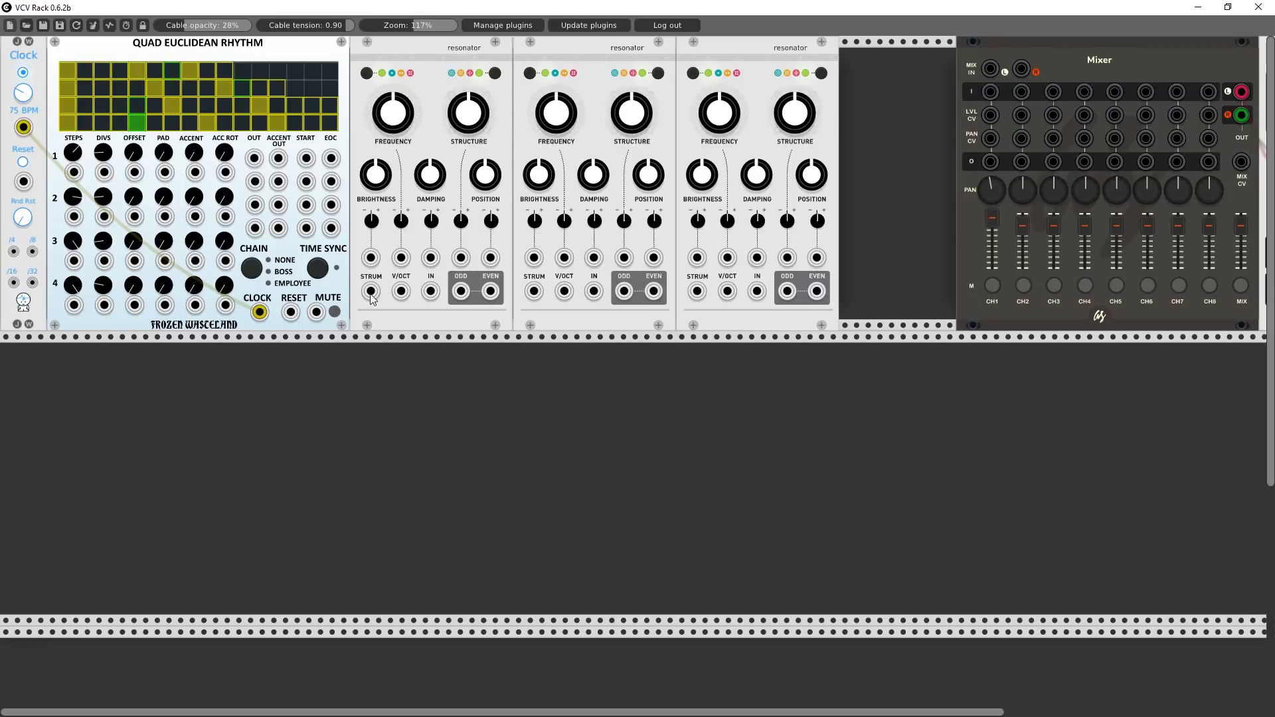
- Patch rhythm output 1 into the first Resonator's STRUM and its ODD output into mixer channel 1, with the clock at 992 BPM
left_click_drag(371, 294, 254, 158)
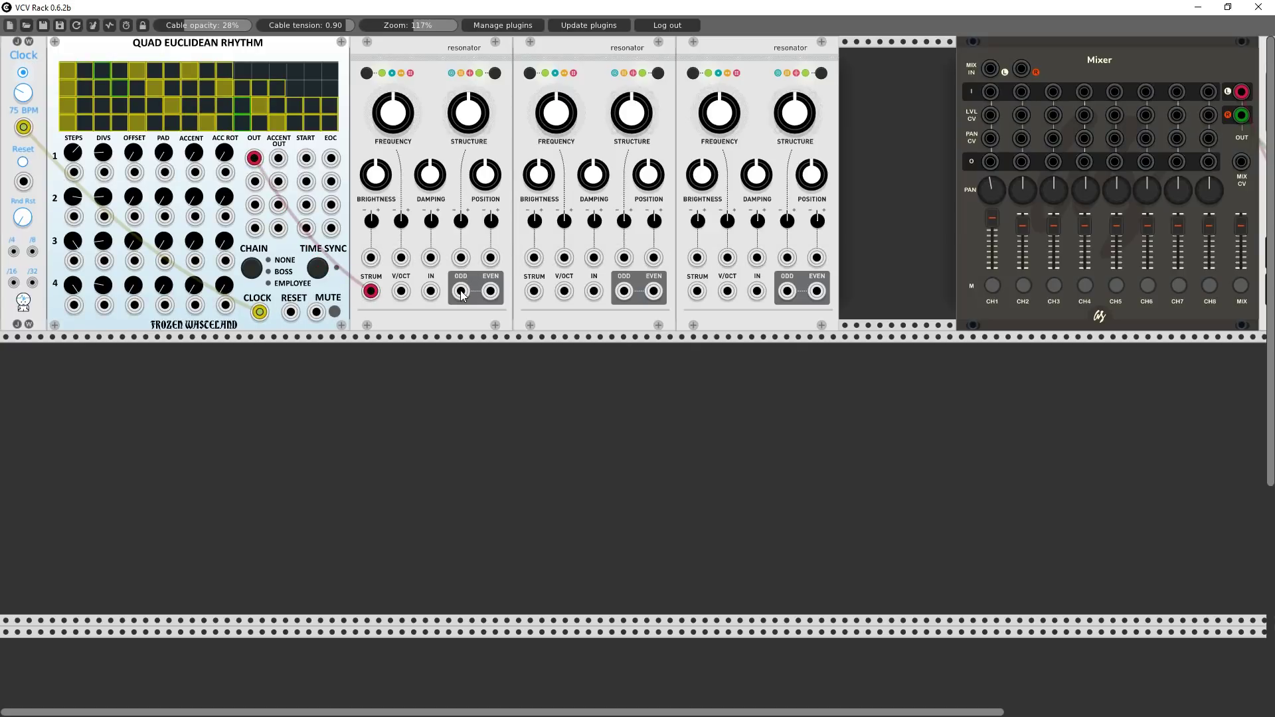
left_click_drag(460, 291, 990, 92)
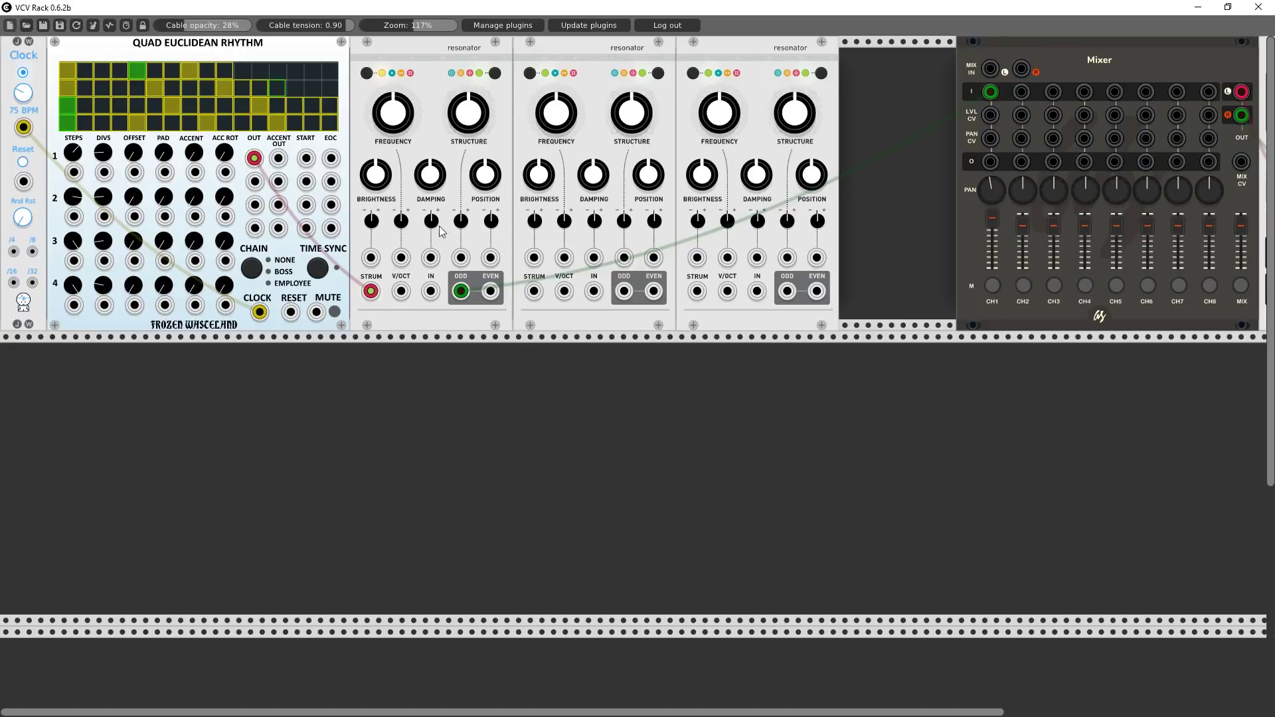
left_click_drag(997, 219, 997, 216)
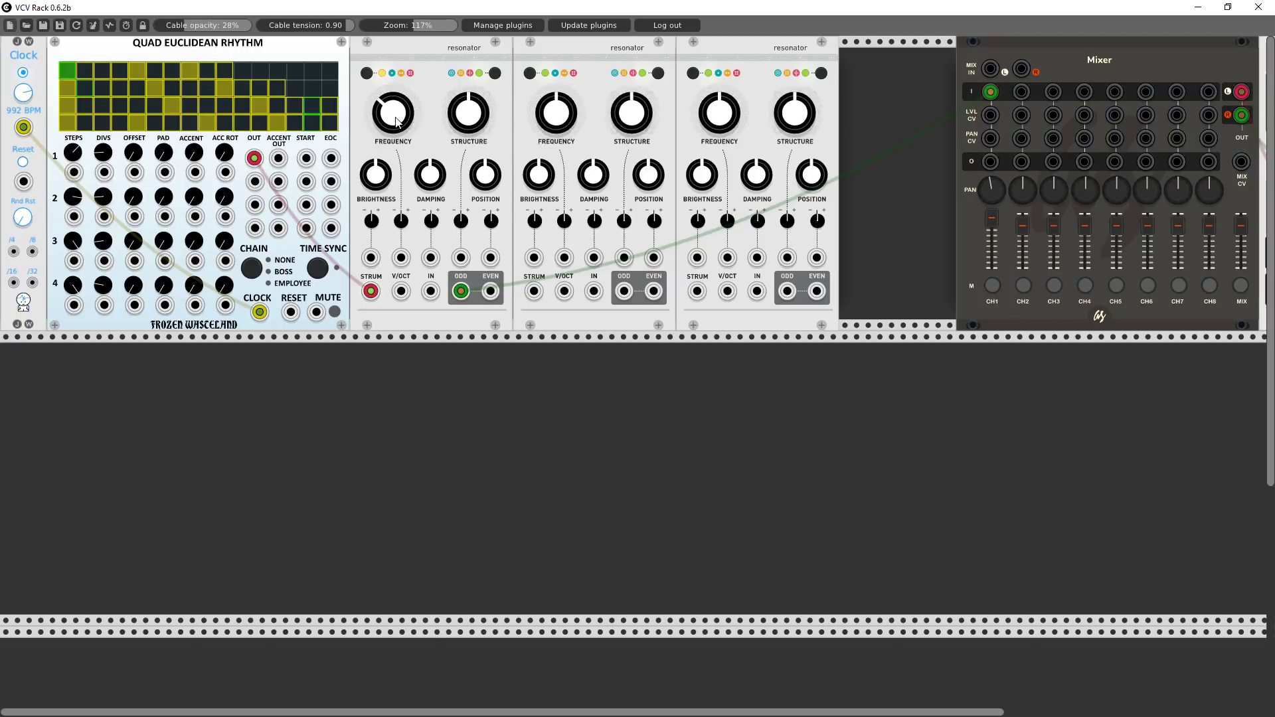
left_click_drag(43, 134, 24, 127)
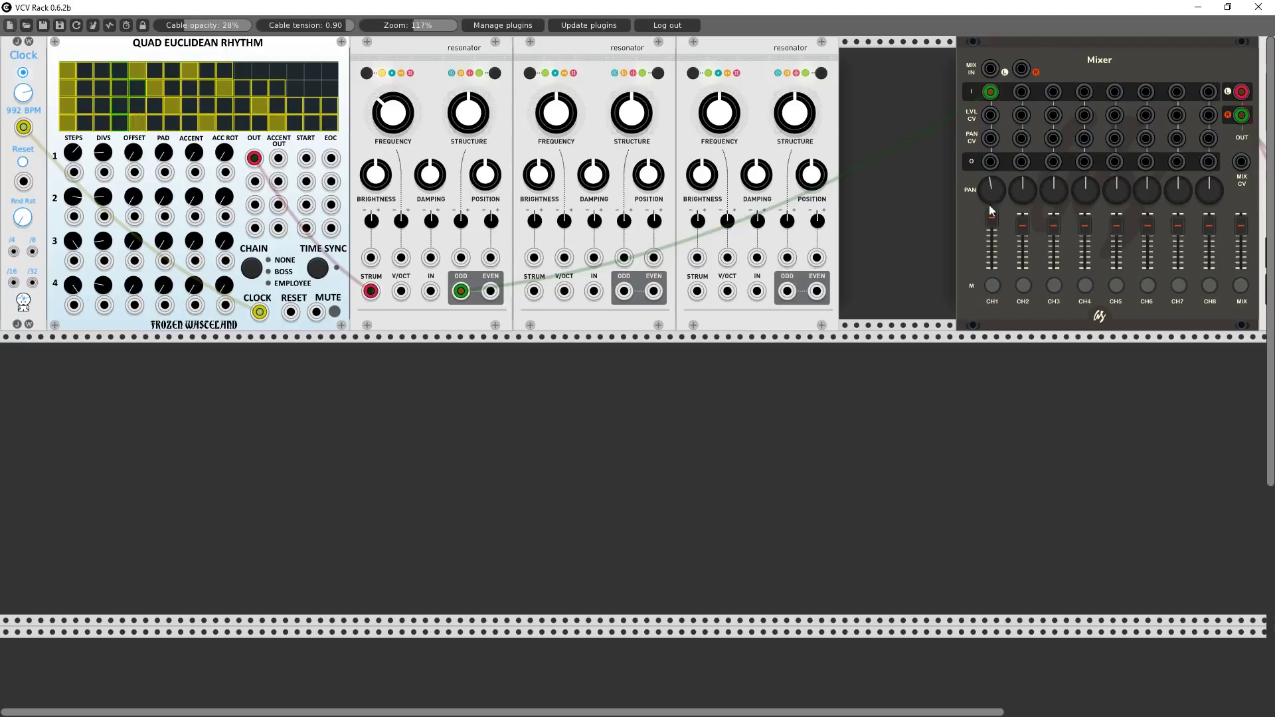
- Patch rhythm output 2 into the second Resonator's STRUM and its ODD output into mixer channel 2, muting channels only temporarily
left_click(992, 286)
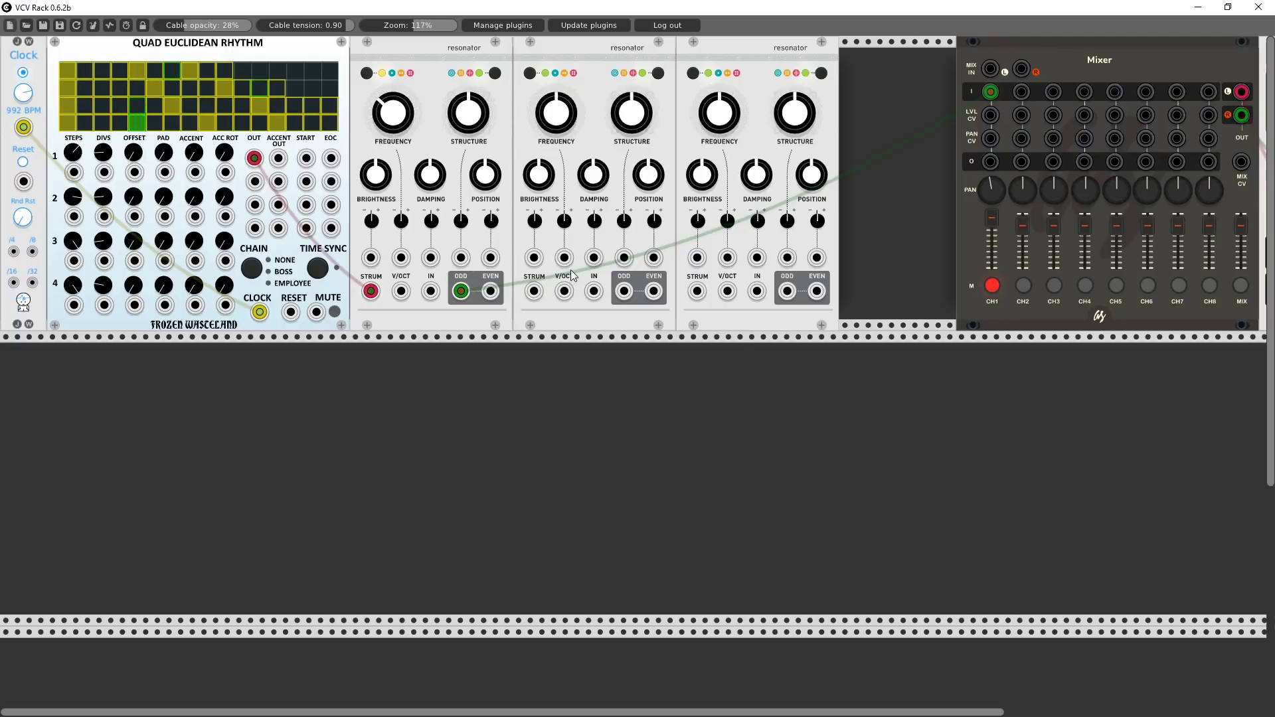
left_click_drag(534, 292, 255, 183)
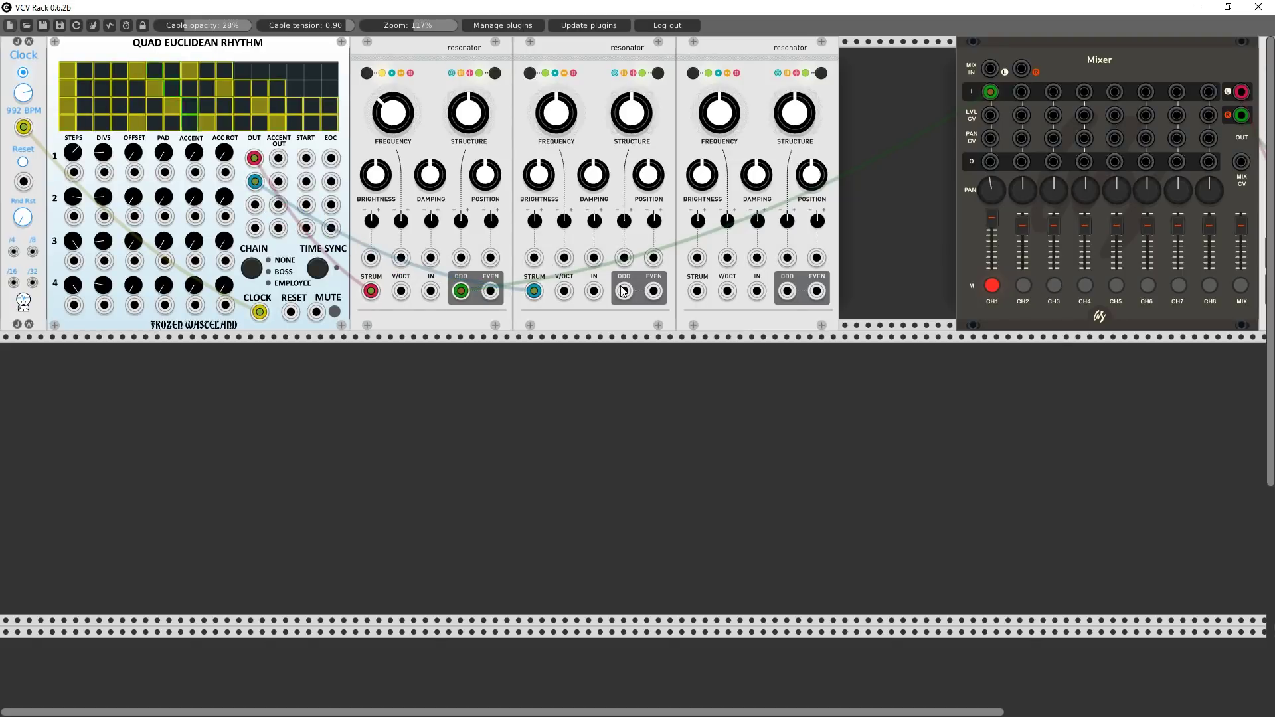
left_click_drag(624, 291, 1022, 91)
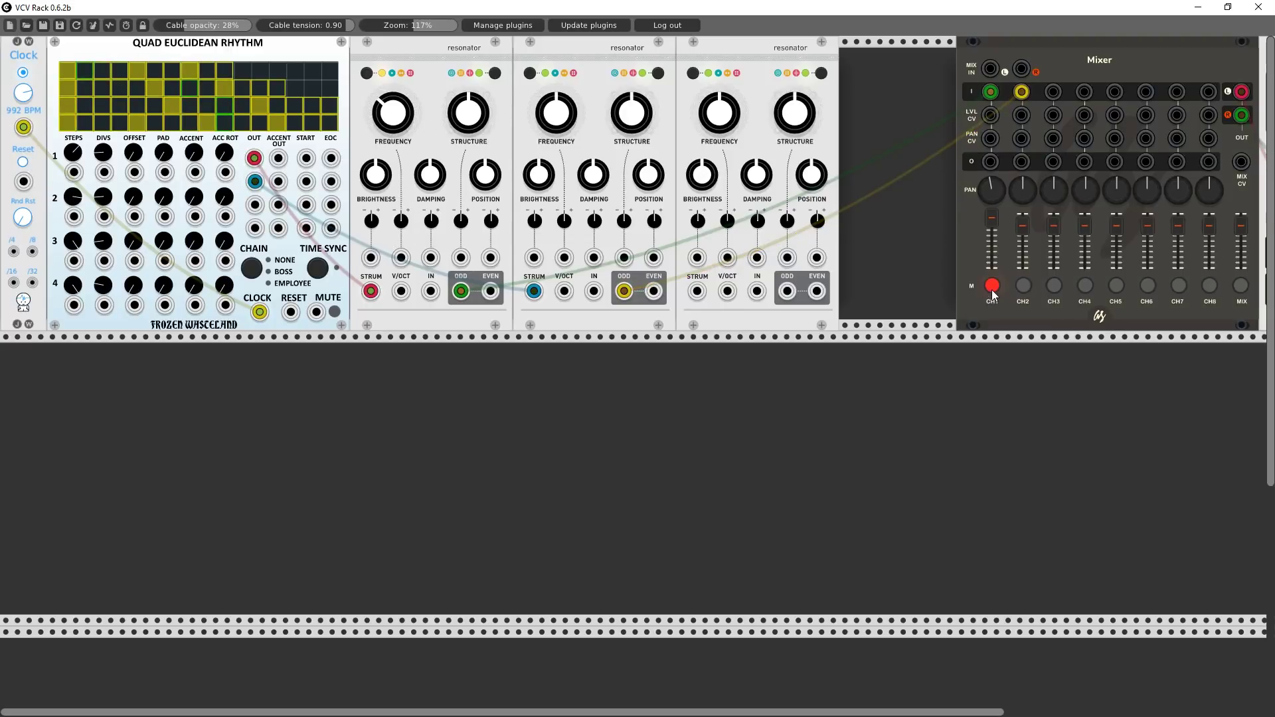
left_click(1021, 286)
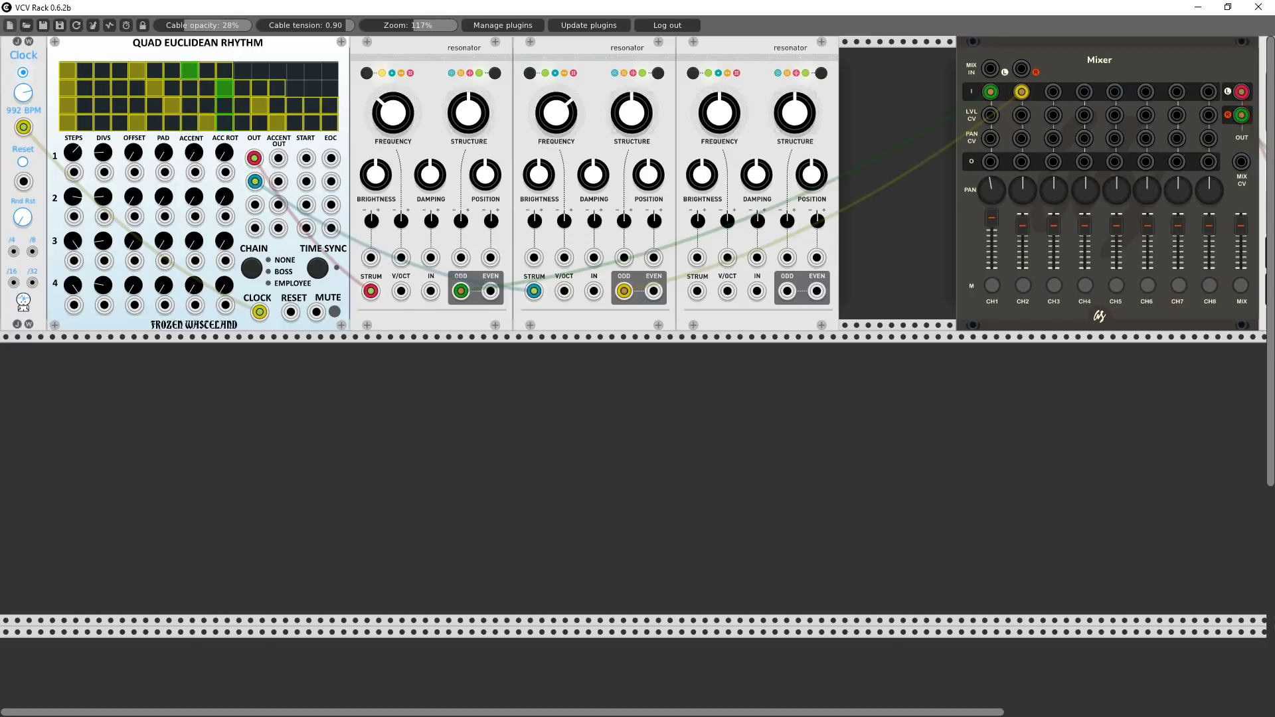
- Trigger the second and third Resonators from rhythm output 1, patch the third's ODD output into mixer channel 3, and raise its frequency
left_click_drag(254, 181, 254, 158)
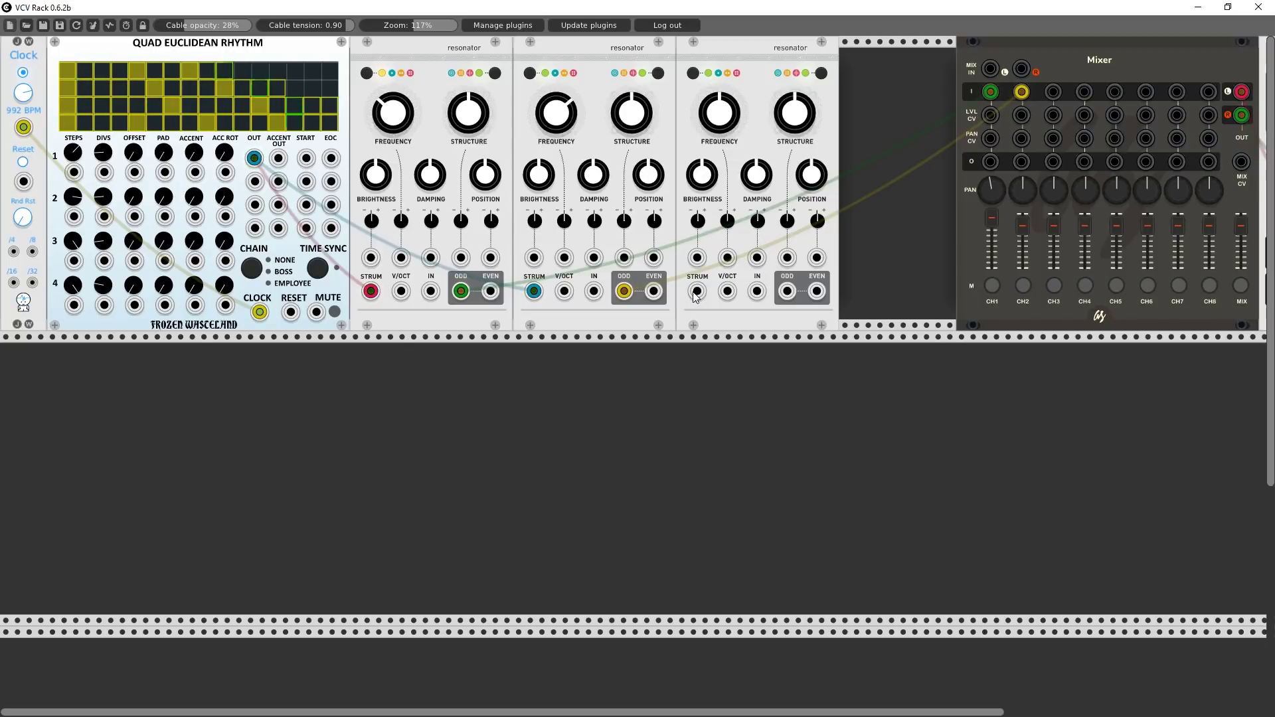
left_click_drag(695, 296, 254, 158)
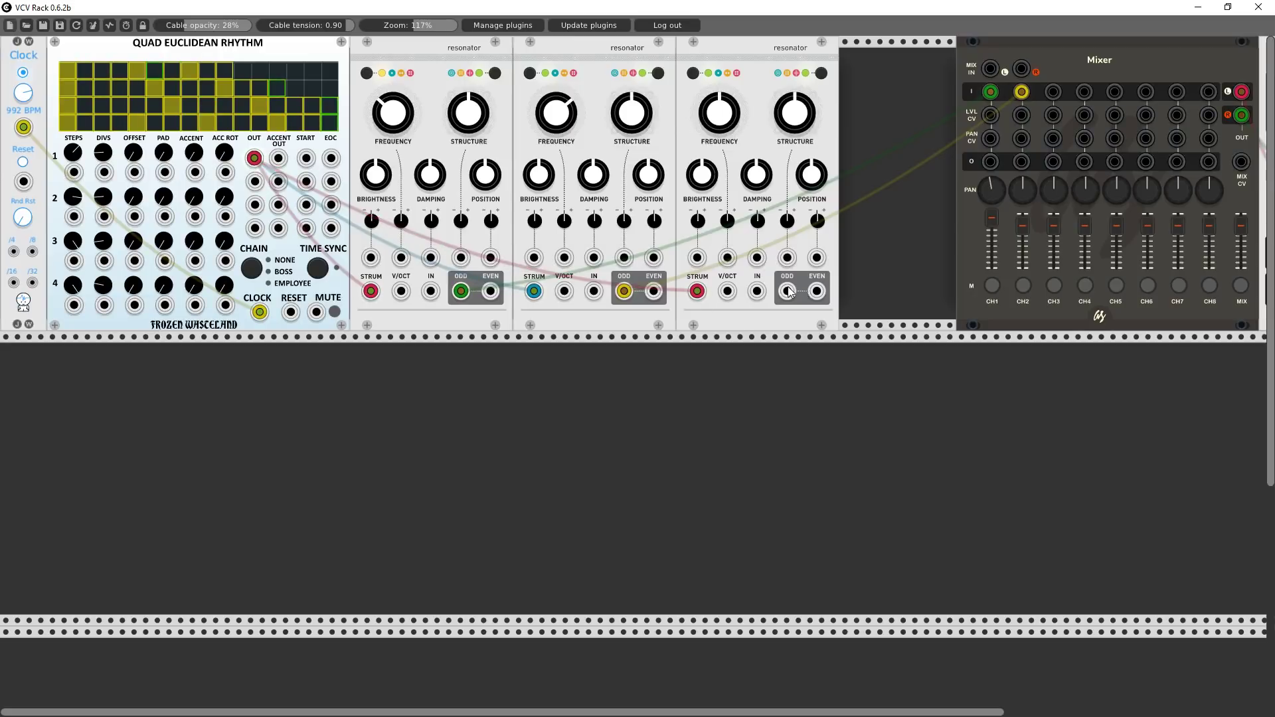
left_click_drag(787, 291, 1053, 93)
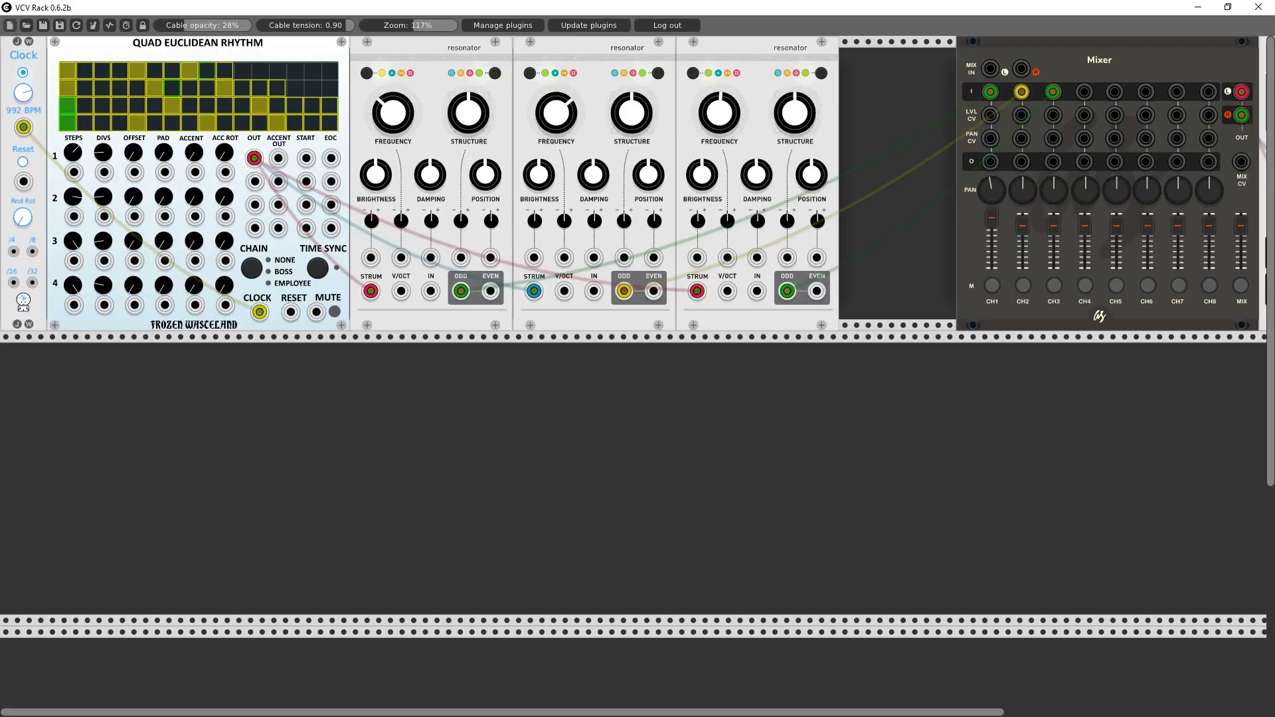
left_click_drag(718, 92, 718, 78)
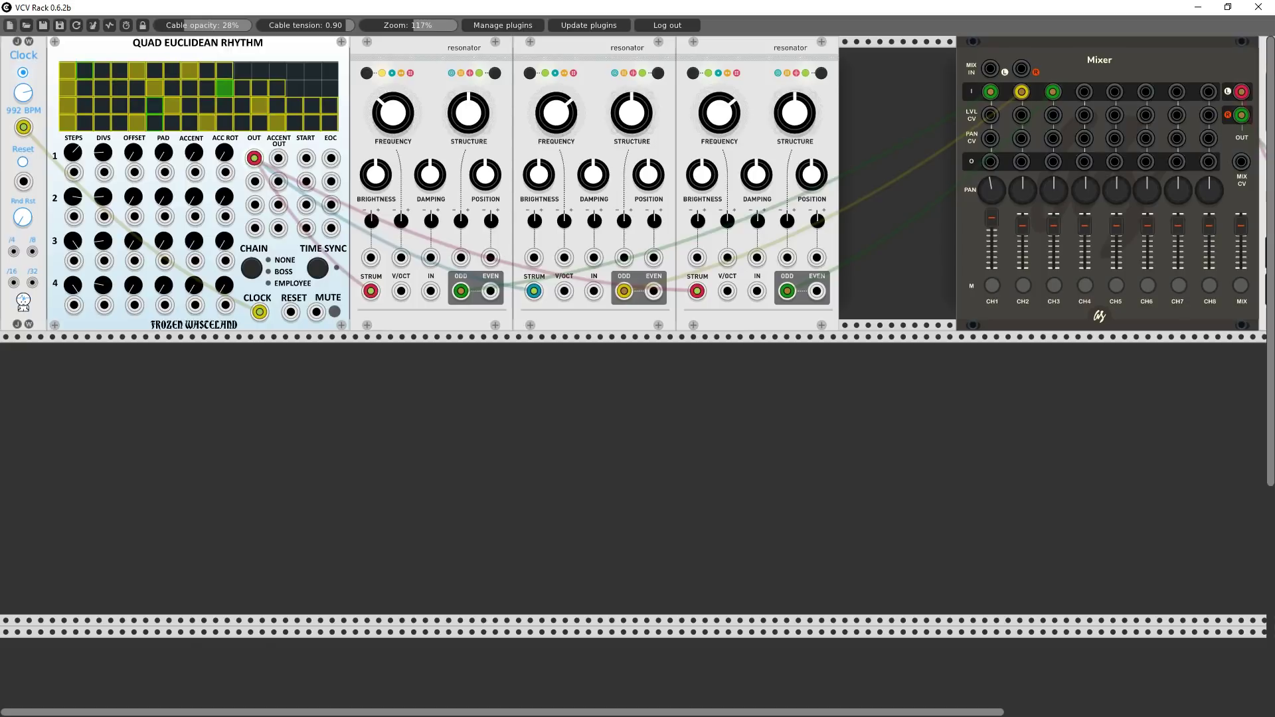
left_click_drag(719, 112, 719, 102)
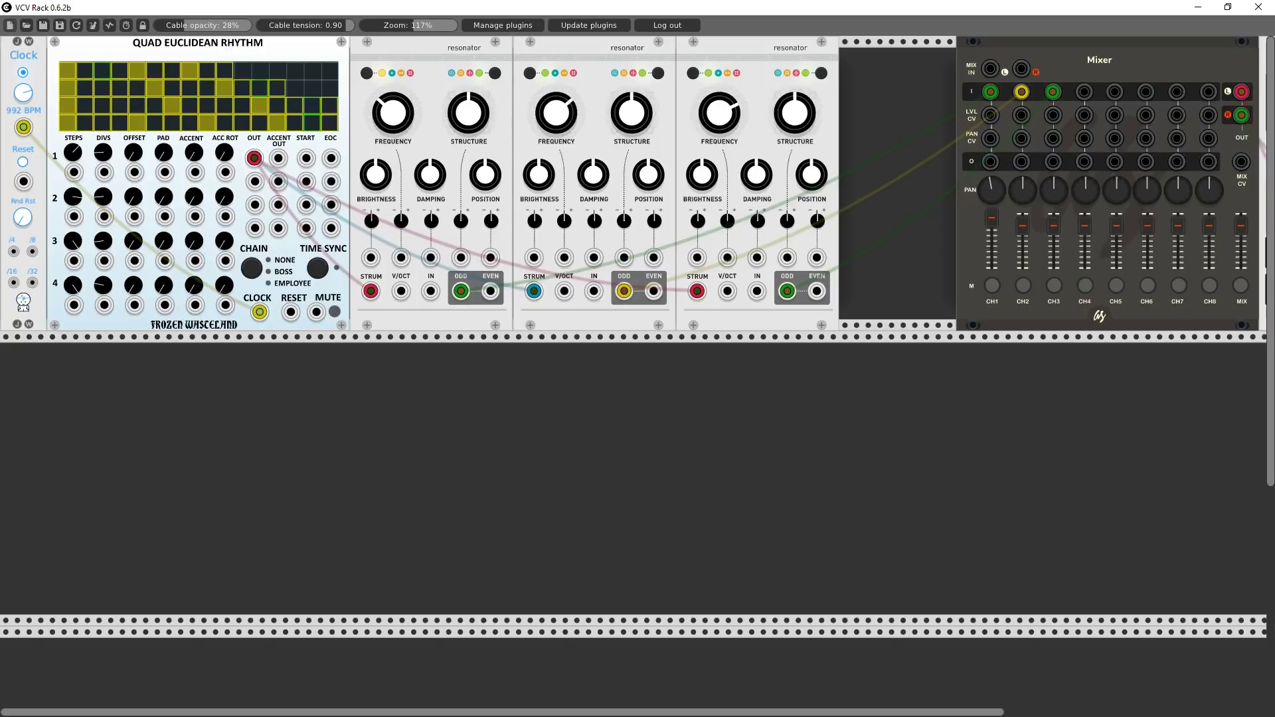
- Audition the Resonator voices by muting and unmuting mixer channels 2 and 3 in turn
left_click(1022, 286)
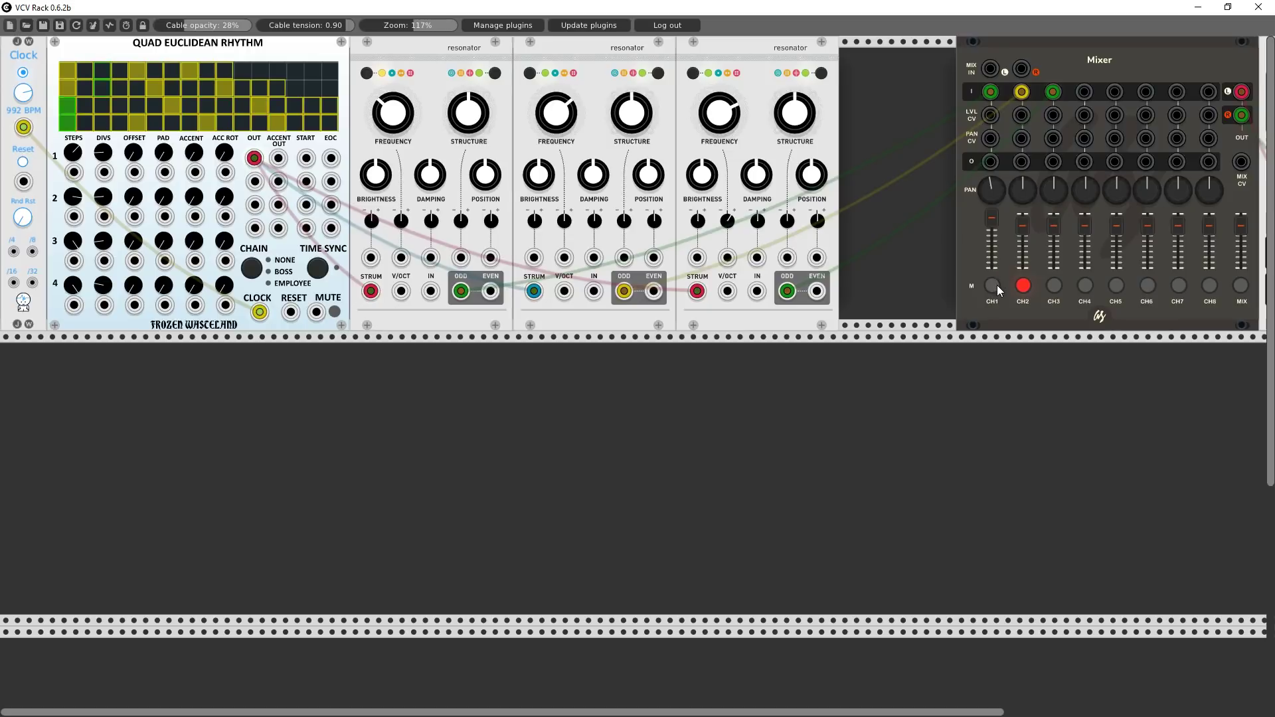
left_click(1054, 286)
left_click(1053, 284)
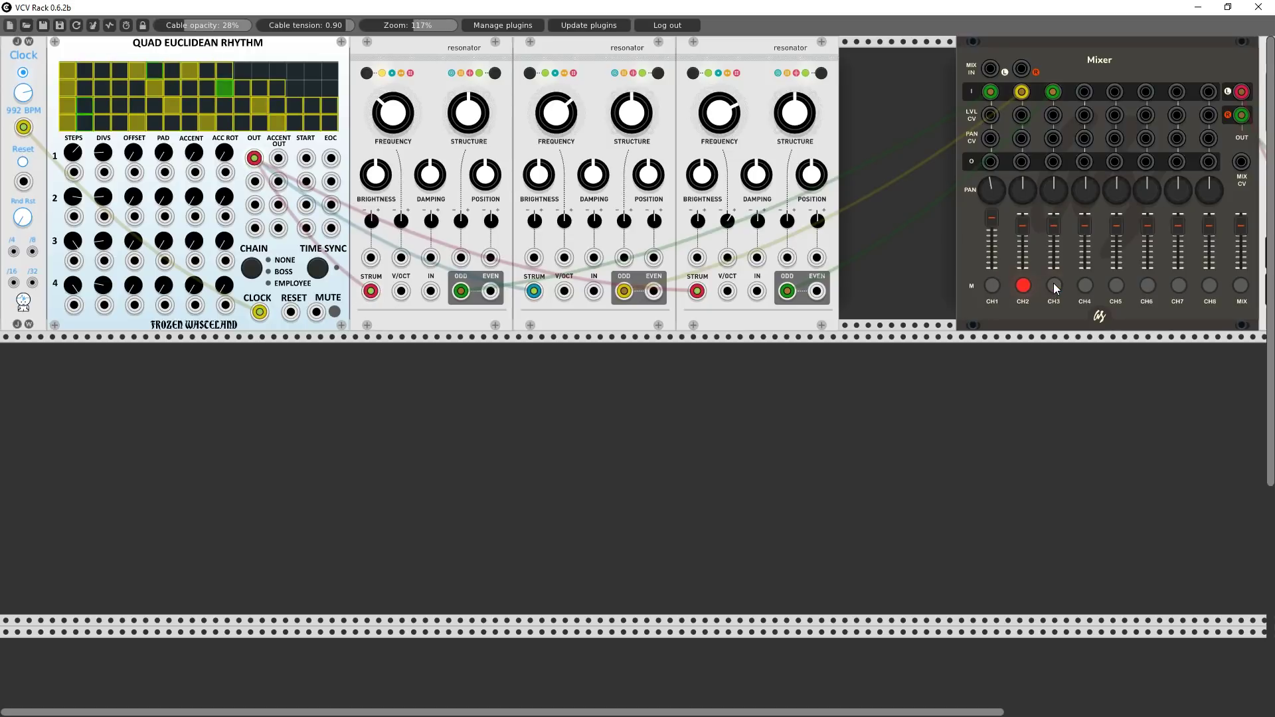
left_click(1054, 286)
left_click(1025, 287)
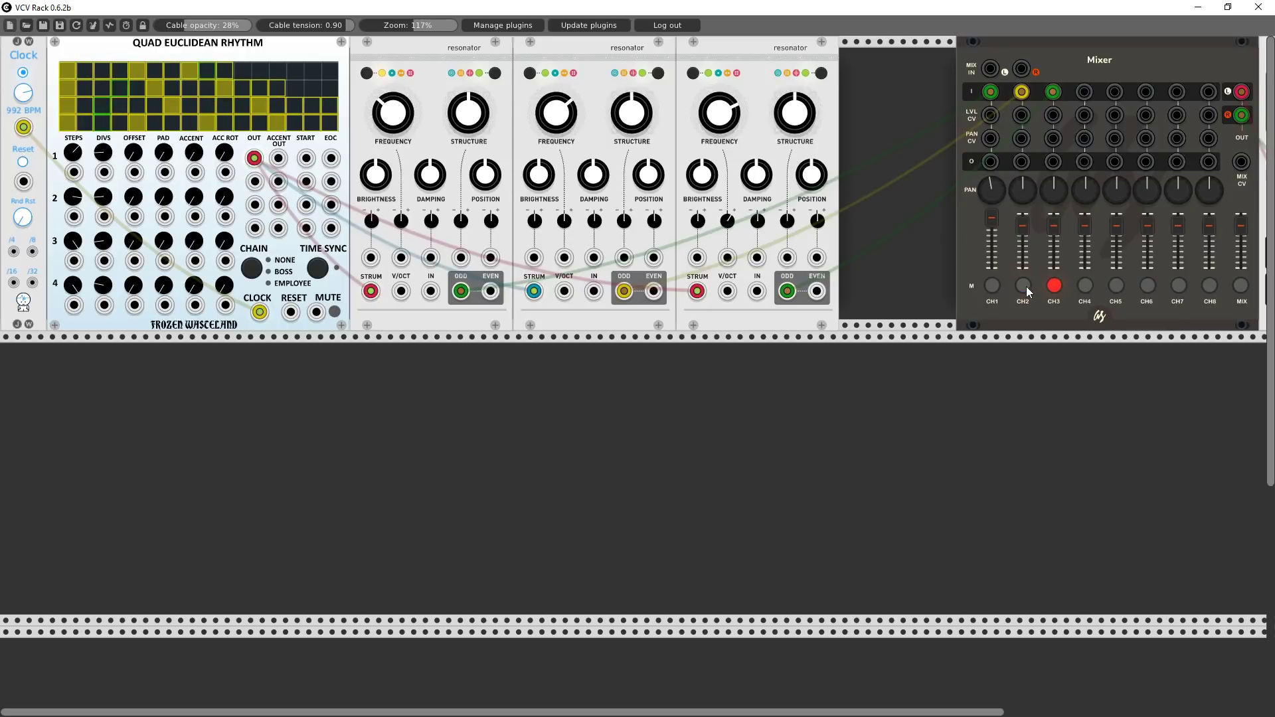
left_click(1054, 285)
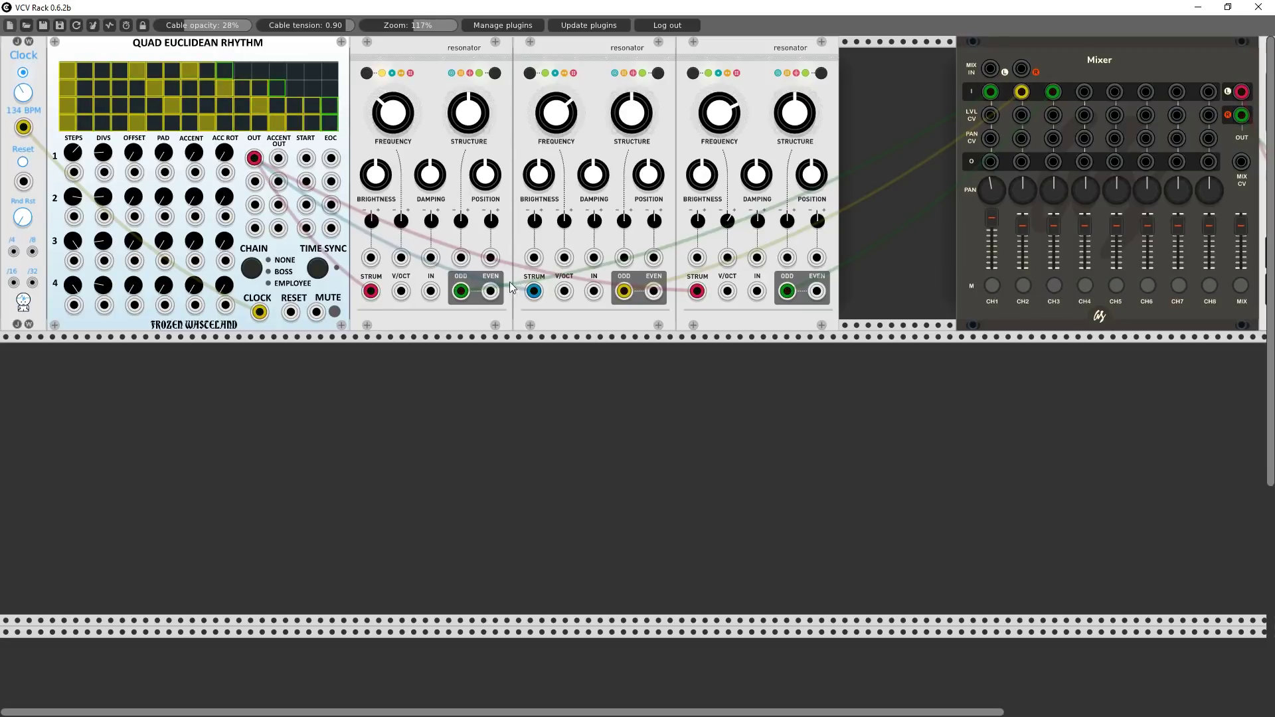
- Repatch the second Resonator's STRUM to rhythm output 2 and the third Resonator's STRUM to rhythm output 3
left_click_drag(534, 291, 565, 309)
left_click_drag(697, 291, 254, 181)
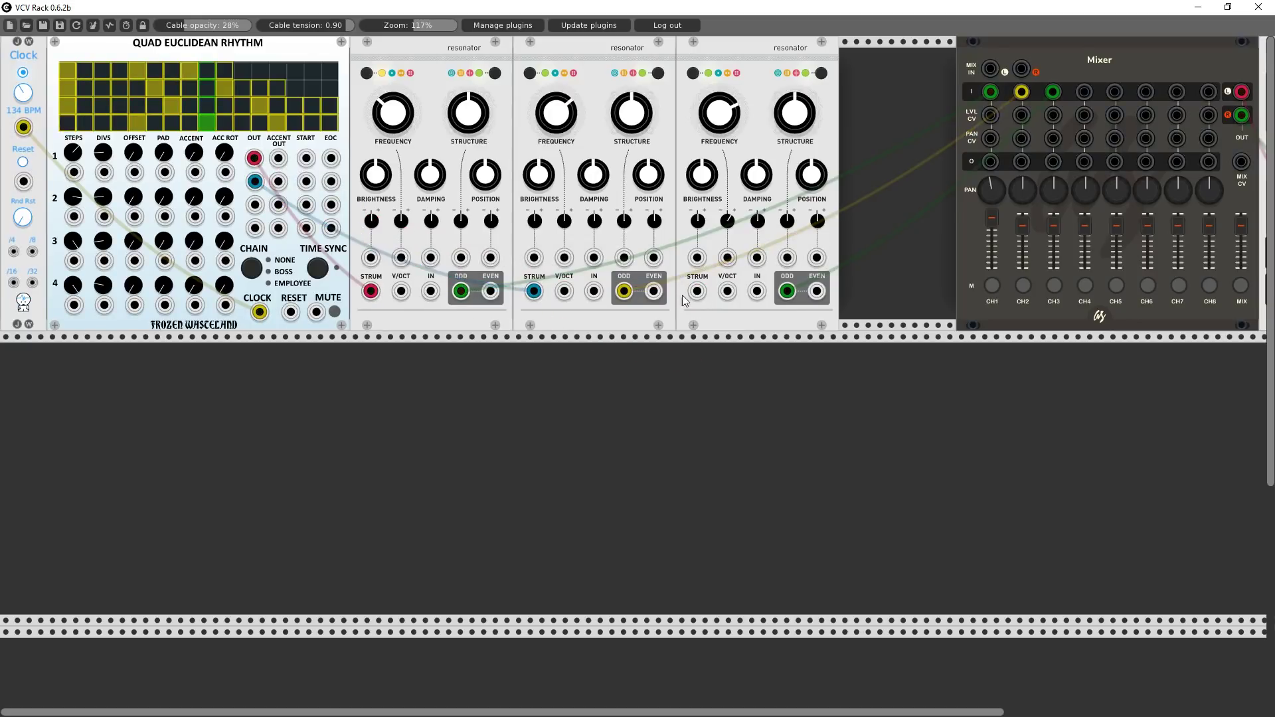
left_click_drag(696, 291, 255, 205)
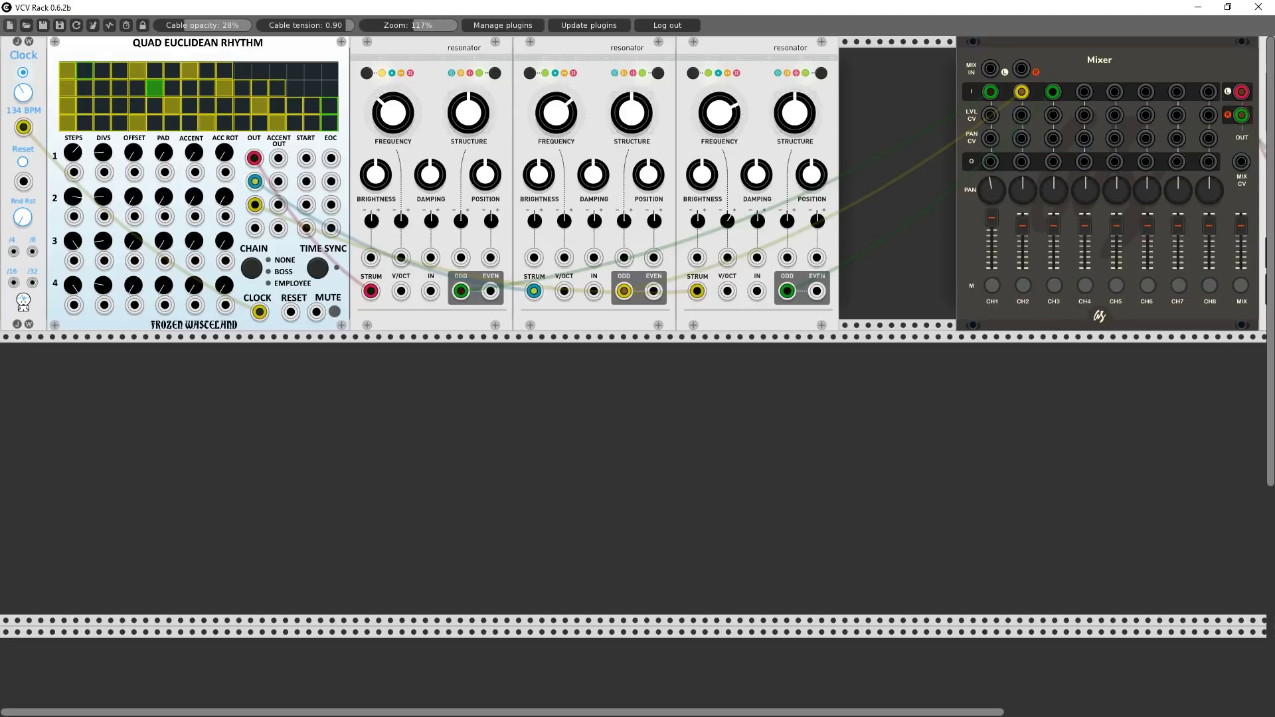
- Try a faster clock, bring it back down to 139 BPM, and lower the system volume
mouse_move(23, 92)
left_mouse_down()
mouse_move(22, 39)
mouse_move(23, 79)
left_mouse_up()
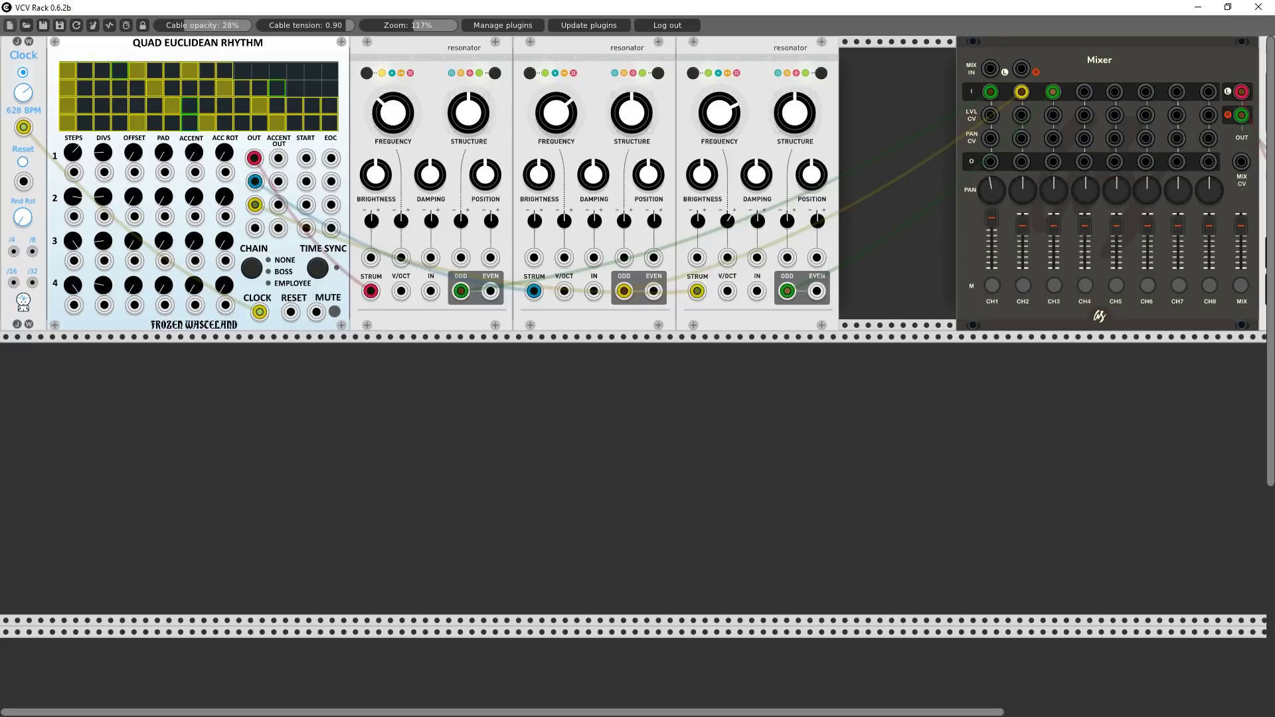
left_click_drag(23, 92, 22, 113)
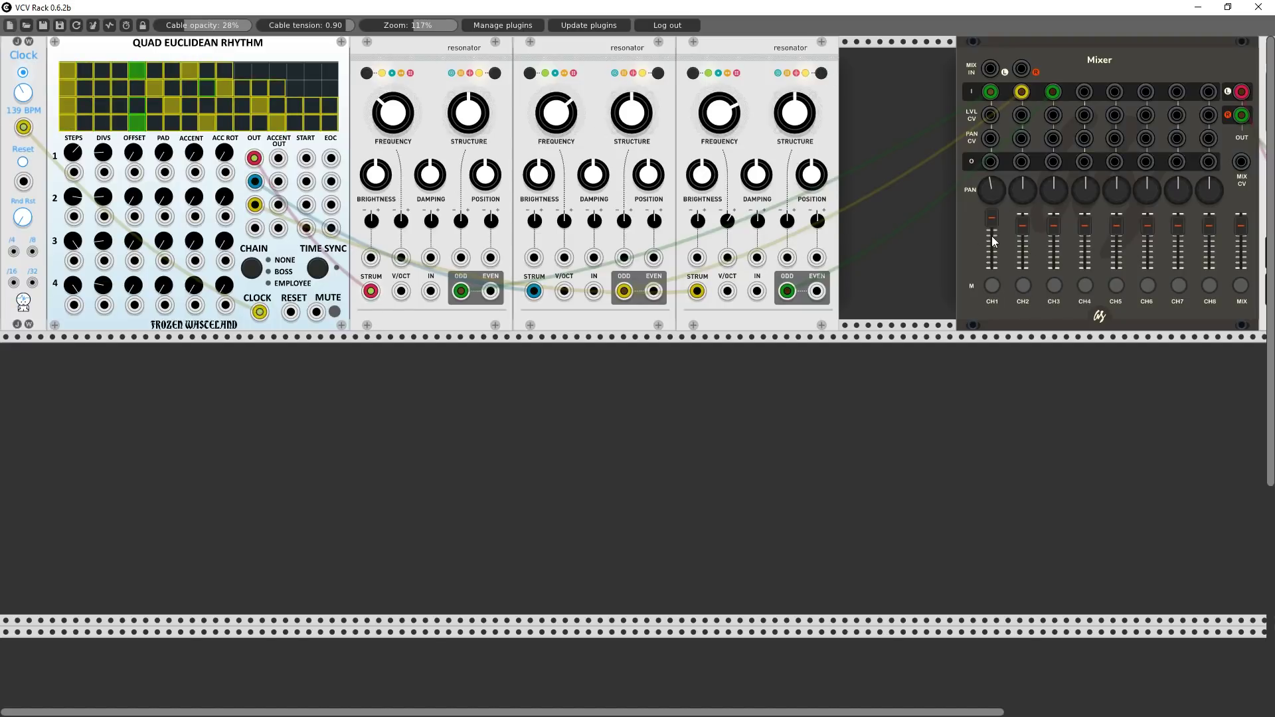
key("XF86AudioLowerVolume")
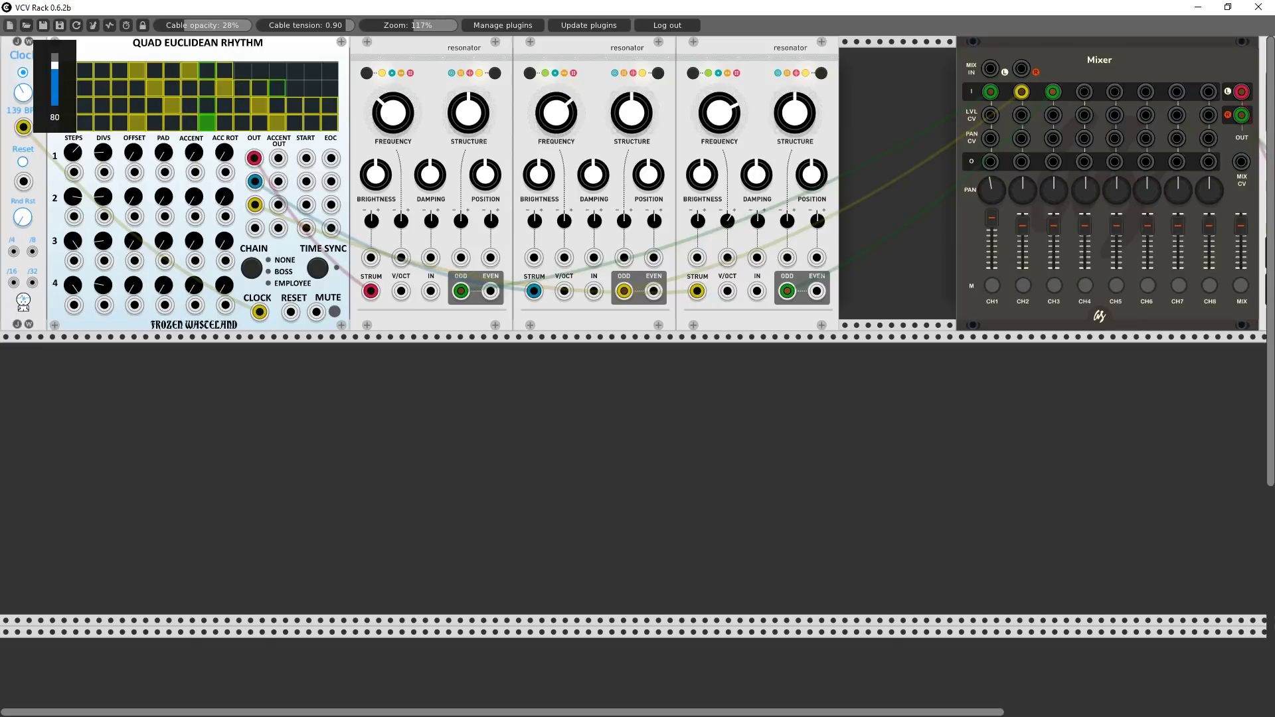
key("XF86AudioLowerVolume")
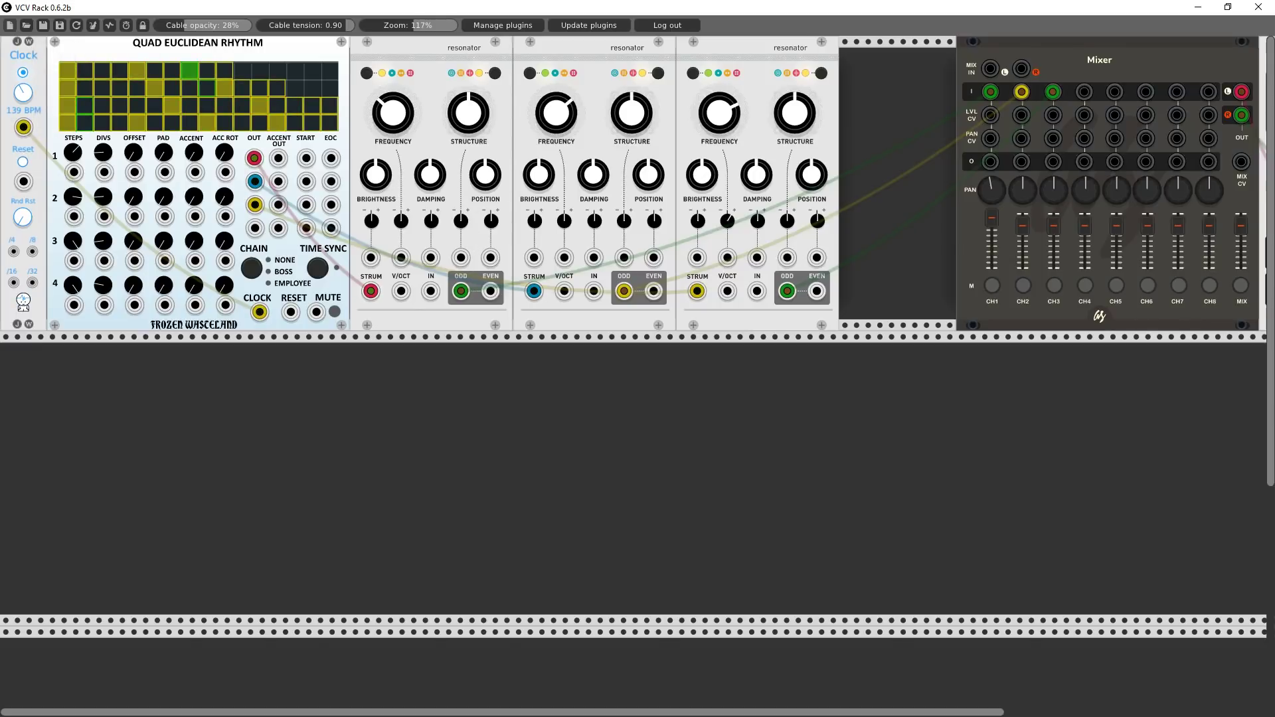
- Adjust the first Resonator's DAMPING and BRIGHTNESS, and isolate its voice by muting mixer channels 2, 3 and 4
left_click_drag(430, 174, 430, 159)
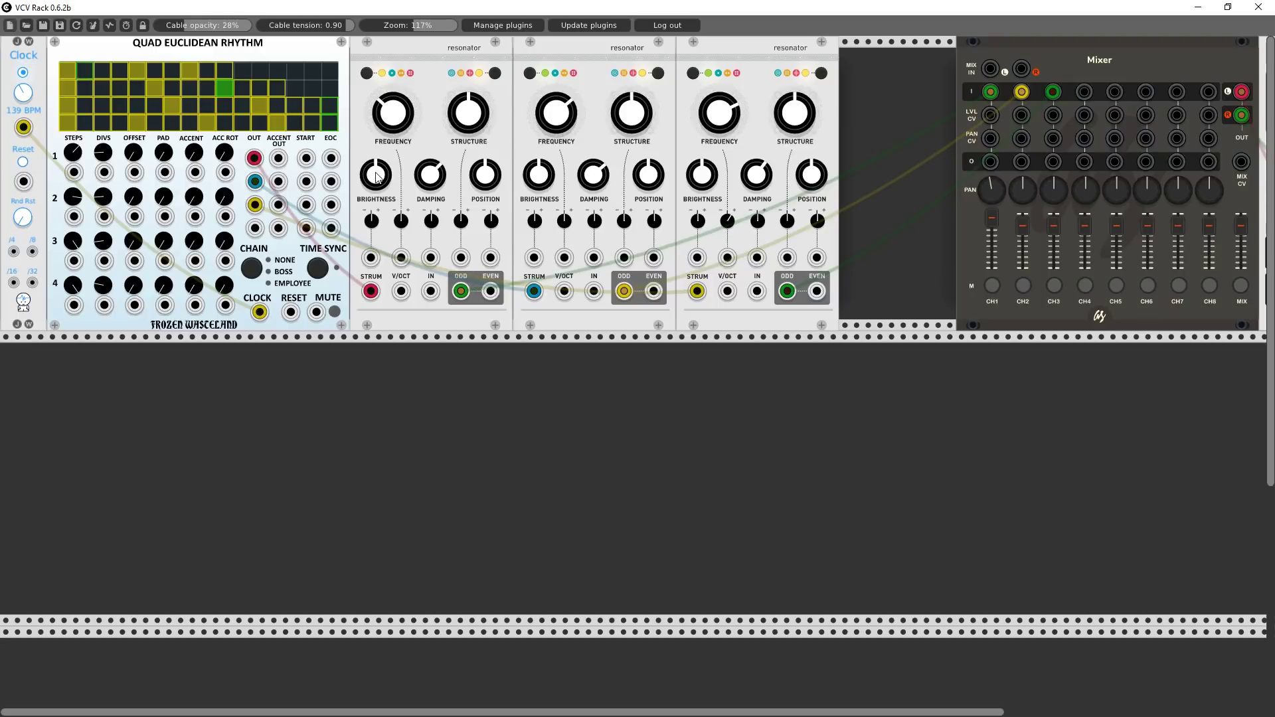
left_click_drag(376, 176, 377, 169)
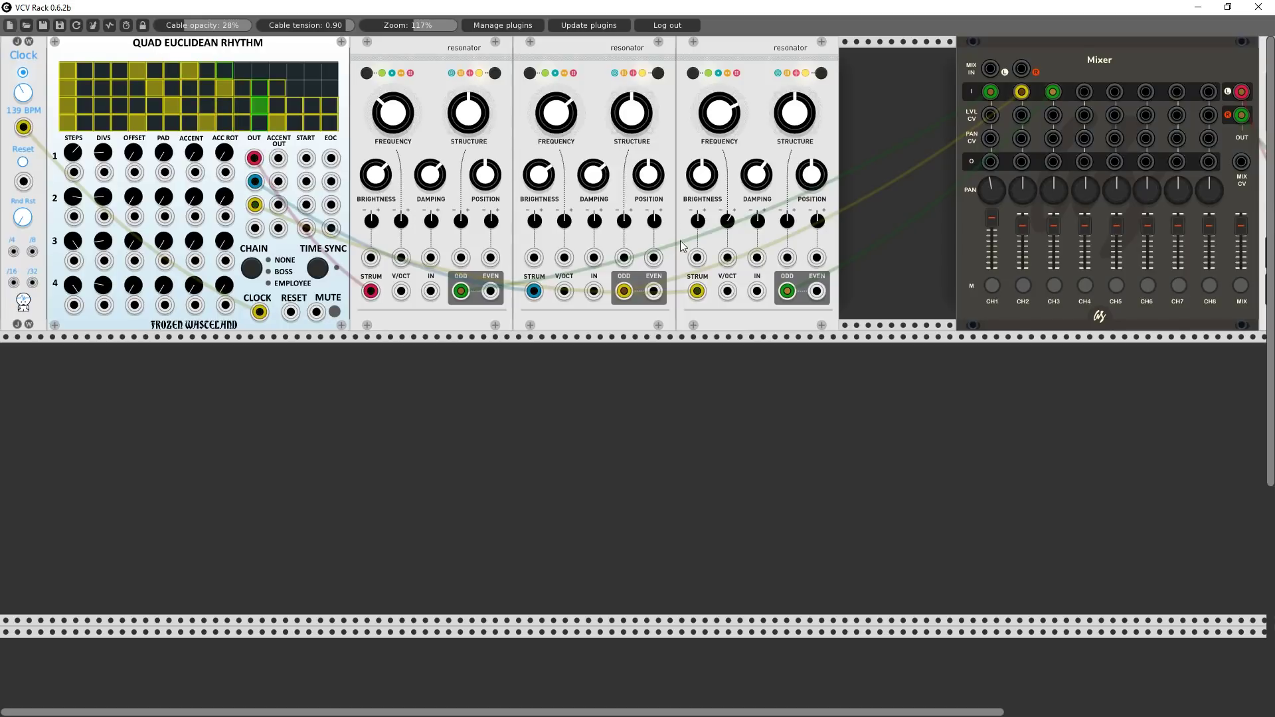
left_click(1023, 284)
left_click(1055, 285)
left_click(1084, 285)
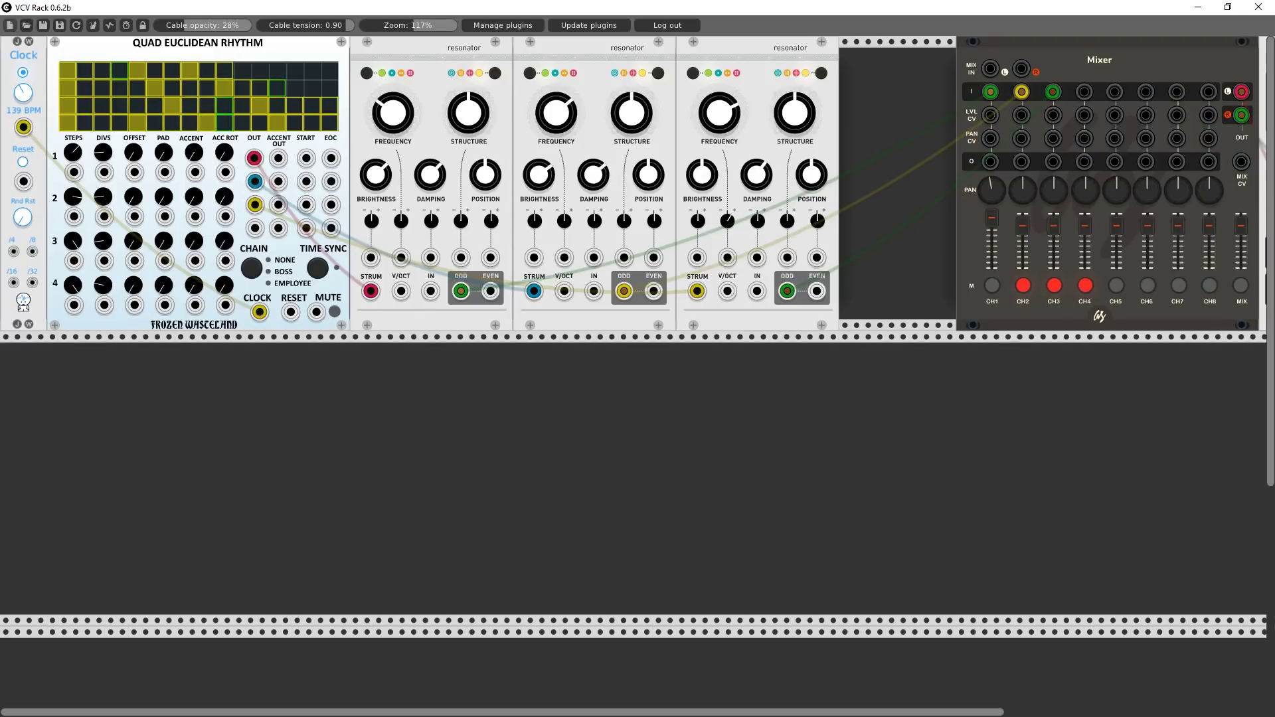
- Retune the FREQUENCY of the three Resonators while isolating their mixer channels in turn, leaving only channel 4 muted
left_click(1023, 285)
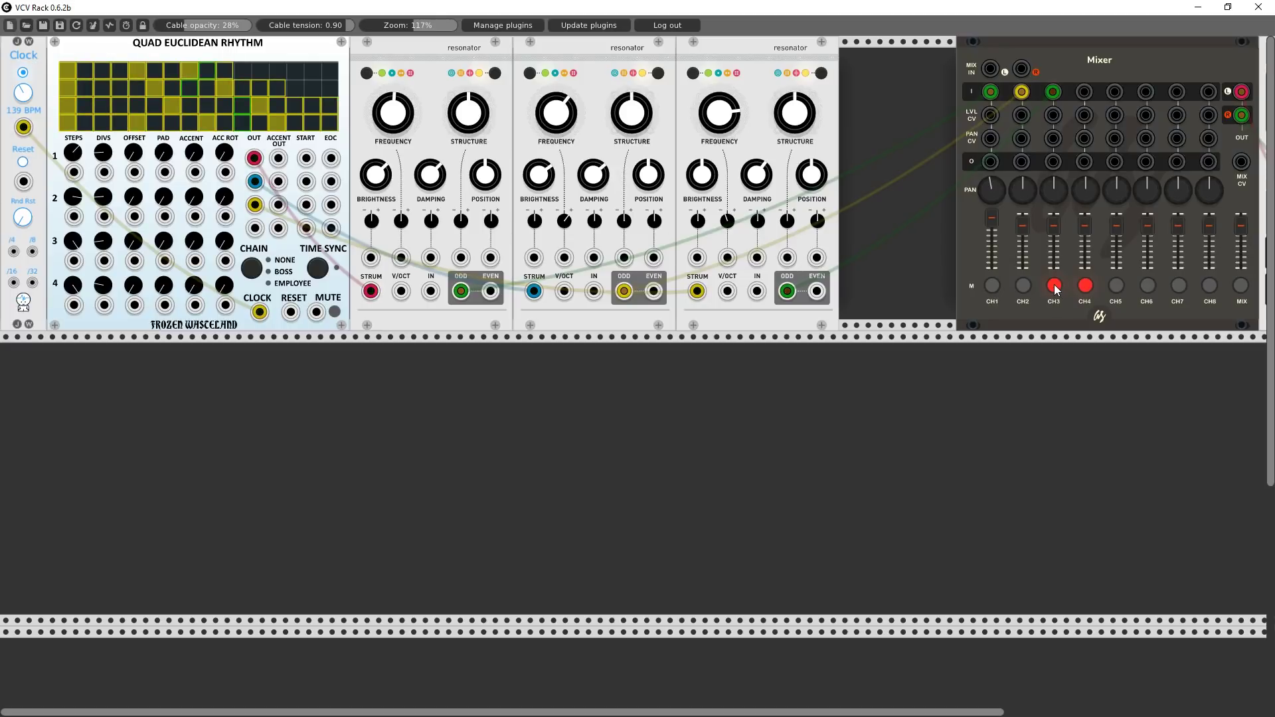
left_click(1024, 285)
left_click(1054, 286)
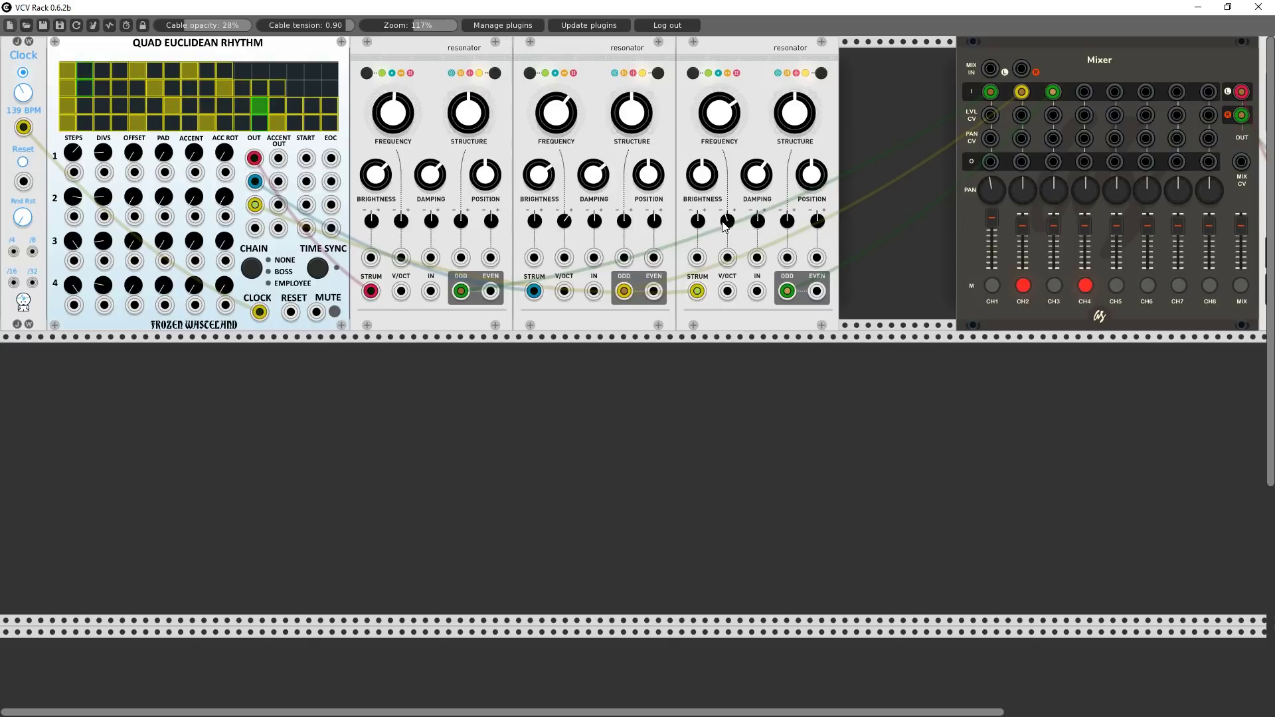
left_click_drag(726, 221, 726, 221)
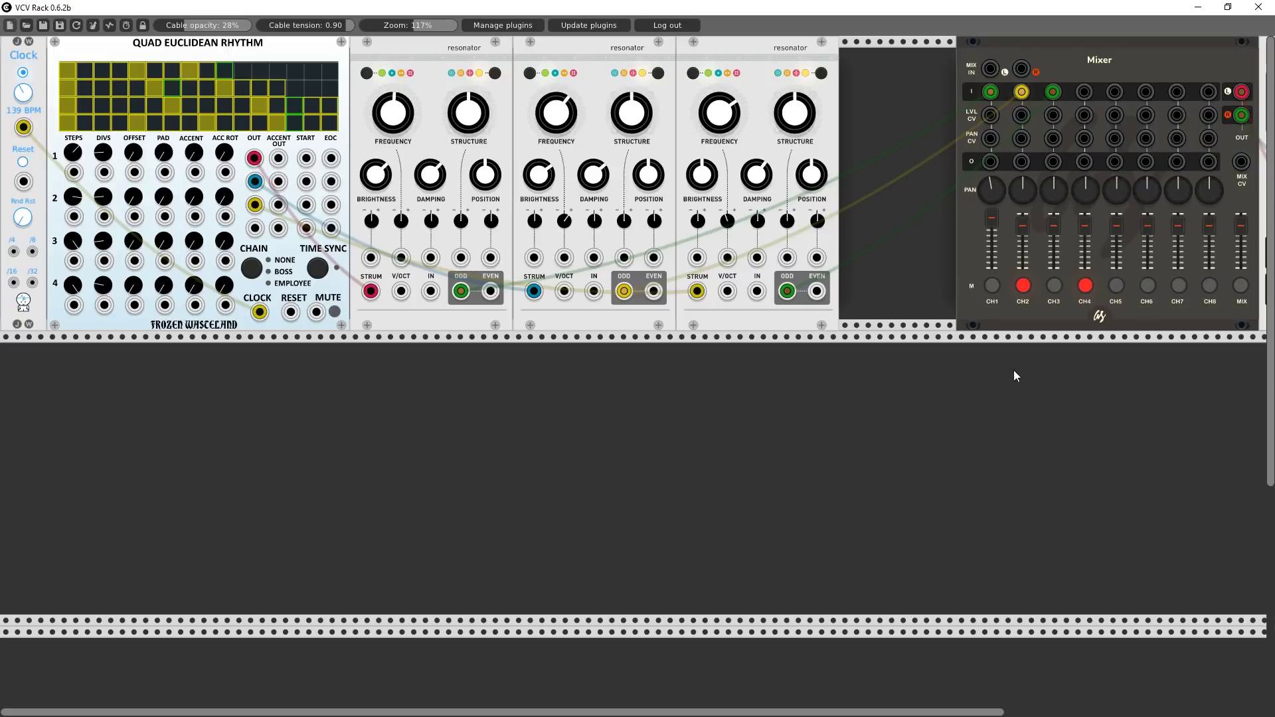
left_click(1022, 285)
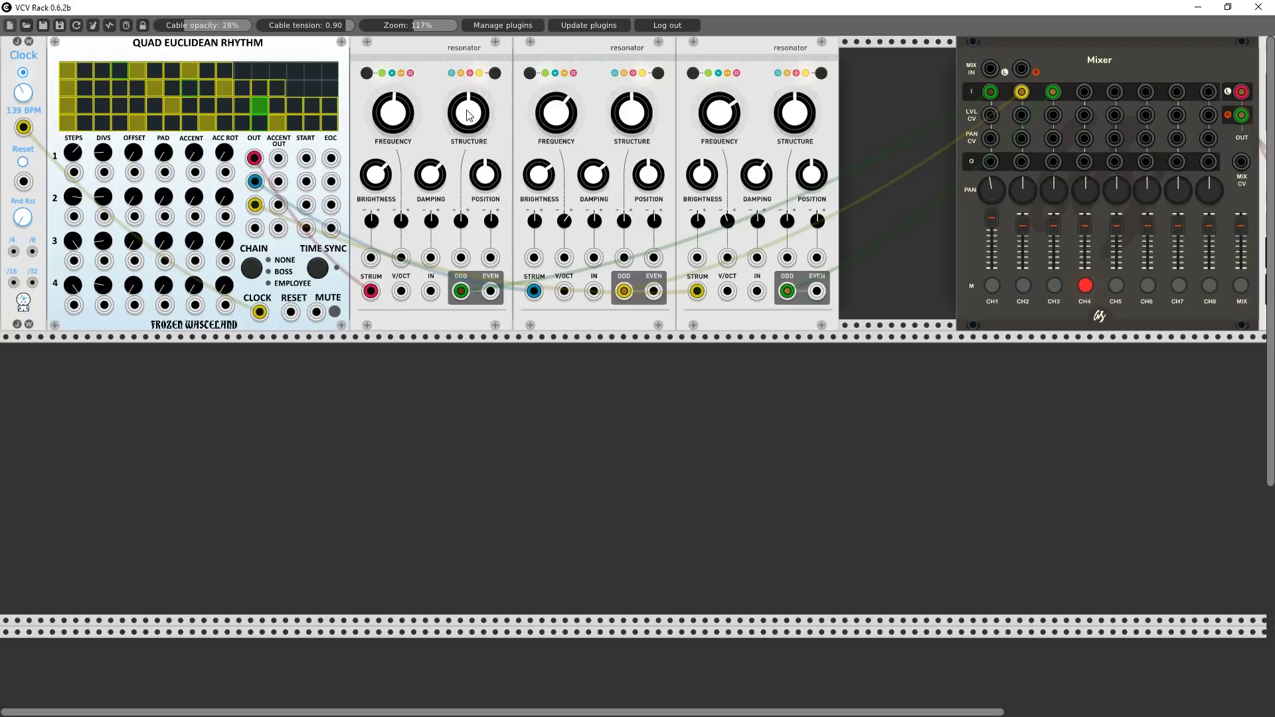
- Turn down STRUCTURE on all three Resonators and reduce POSITION on the first and second ones
left_click_drag(469, 115, 470, 133)
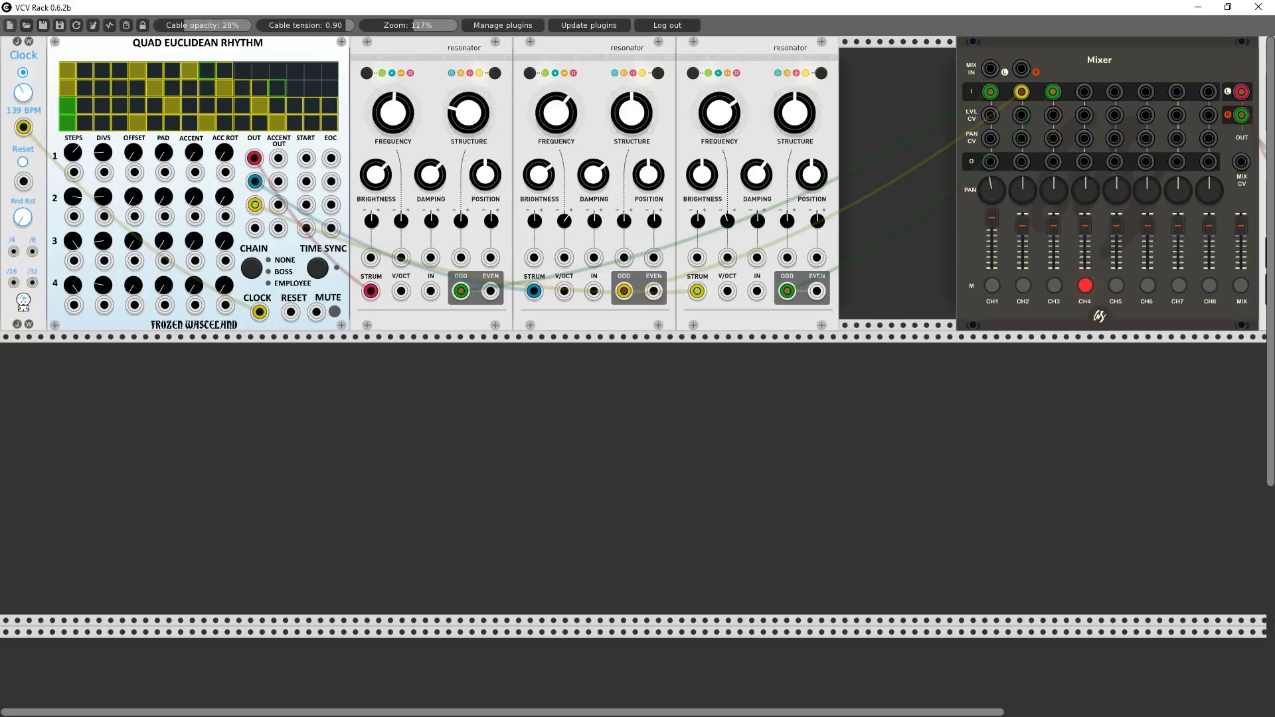
left_click_drag(632, 113, 632, 133)
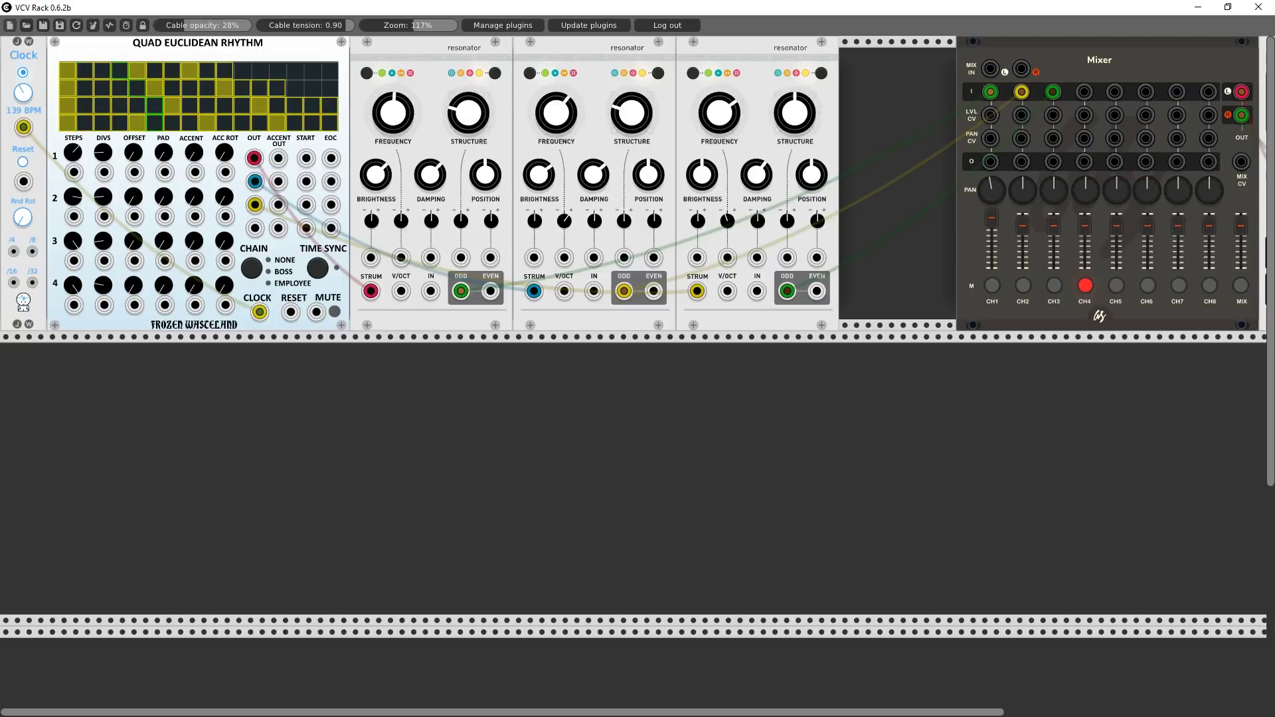
left_click_drag(795, 113, 794, 133)
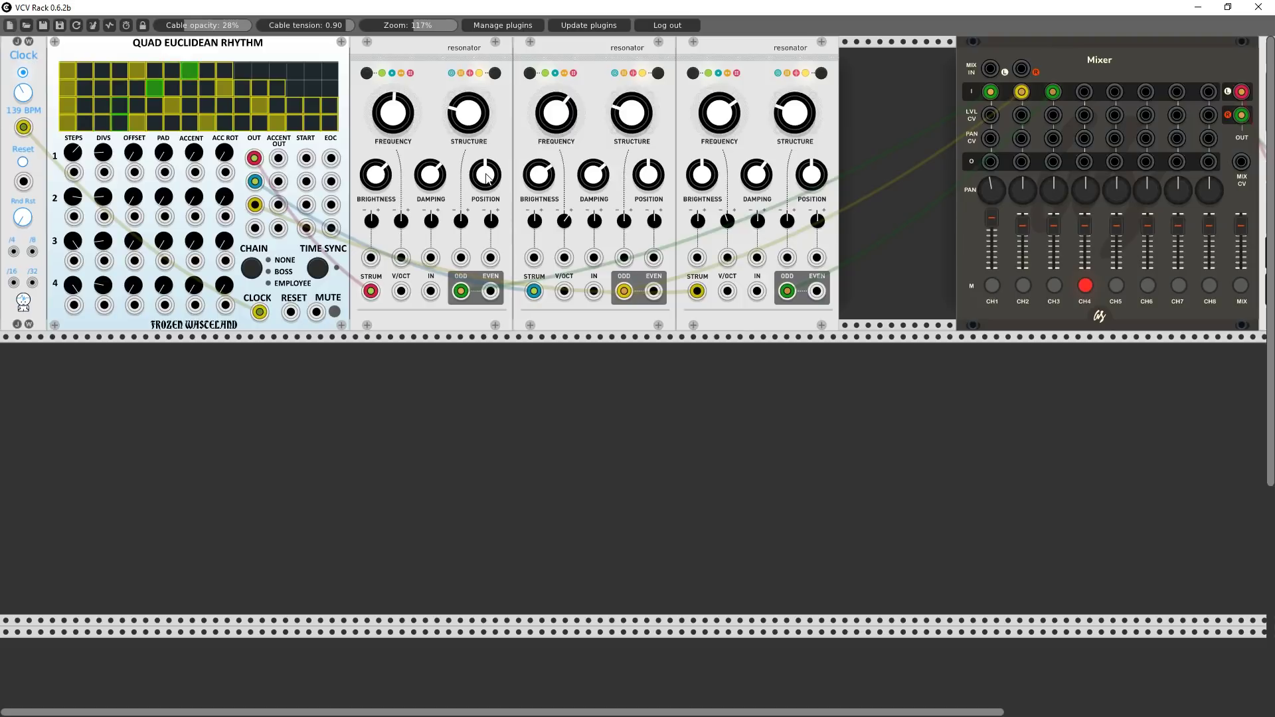
left_click_drag(488, 177, 488, 197)
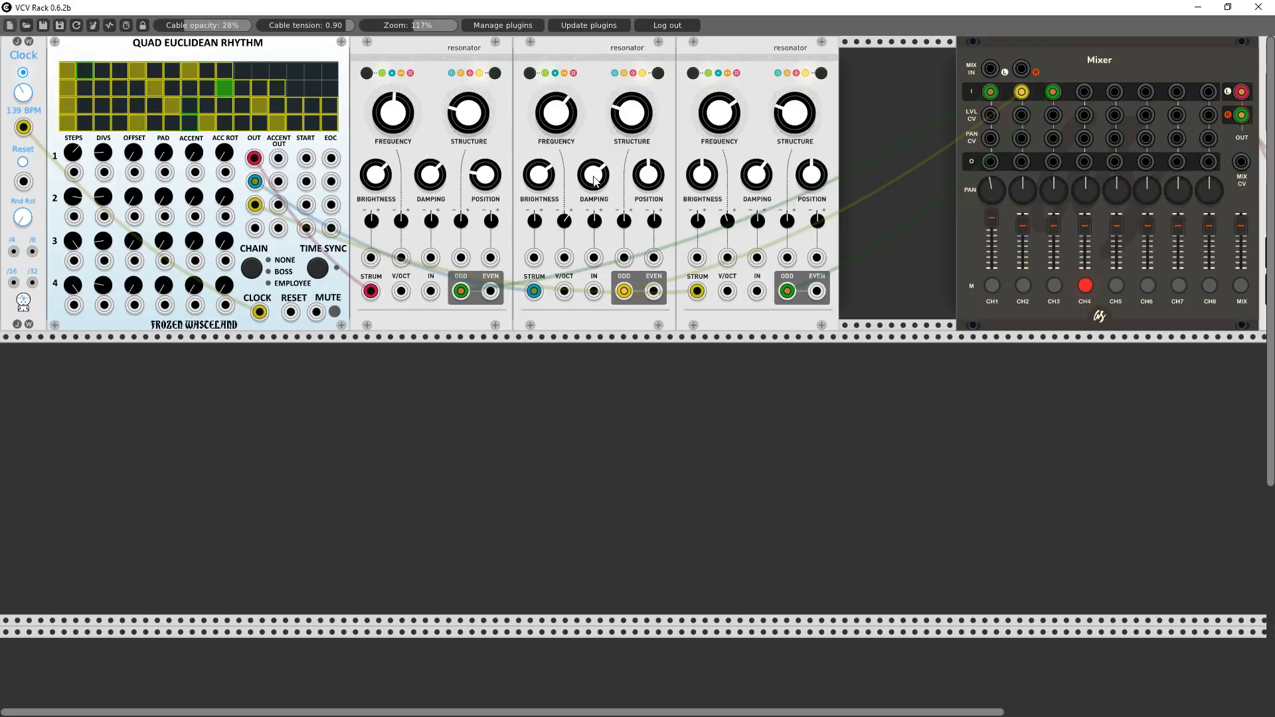
left_click_drag(641, 187, 641, 199)
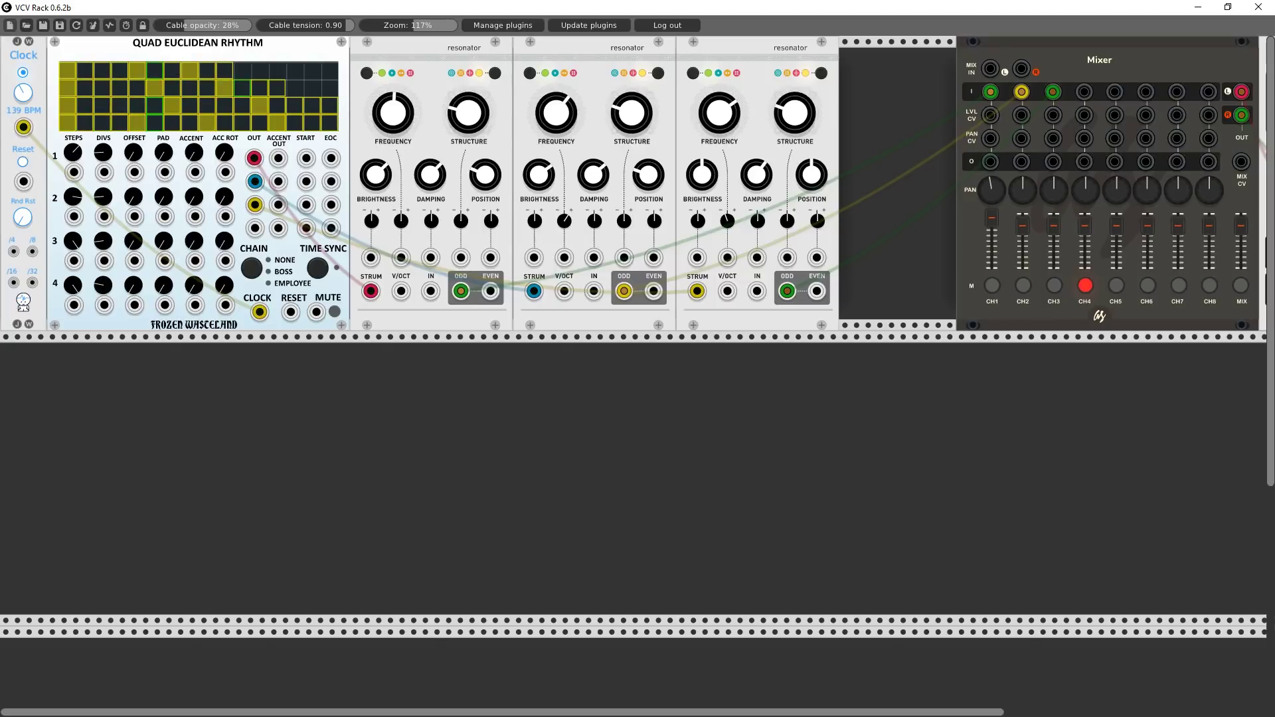
- Audition the reshaped voices by muting and unmuting mixer channels 2 and 3 in turn
left_click(1055, 287)
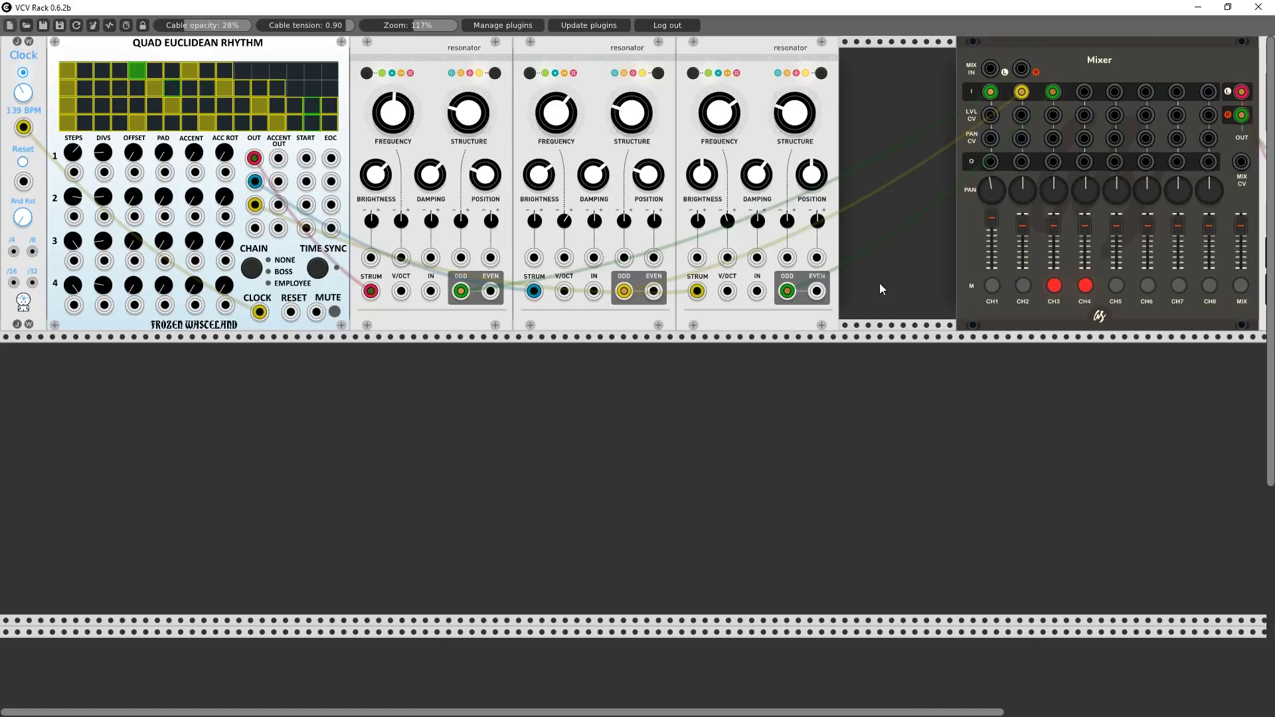
left_click(1025, 289)
left_click(1054, 287)
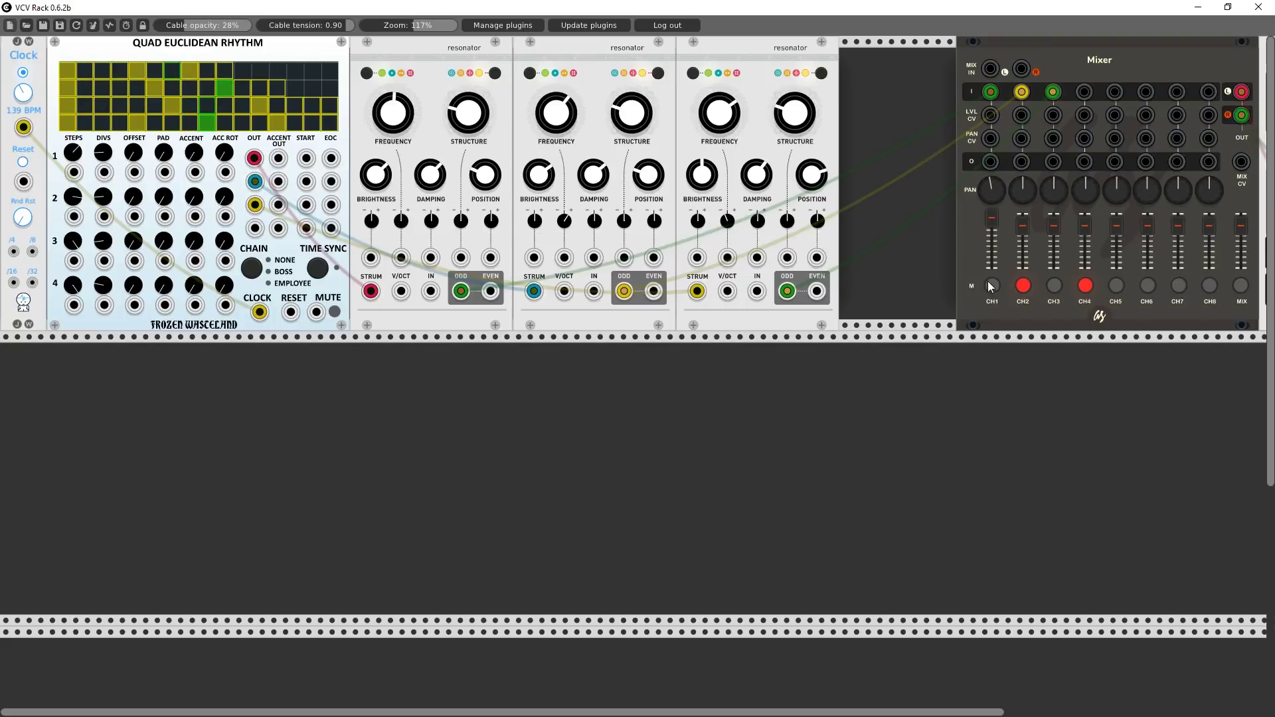
left_click(1023, 285)
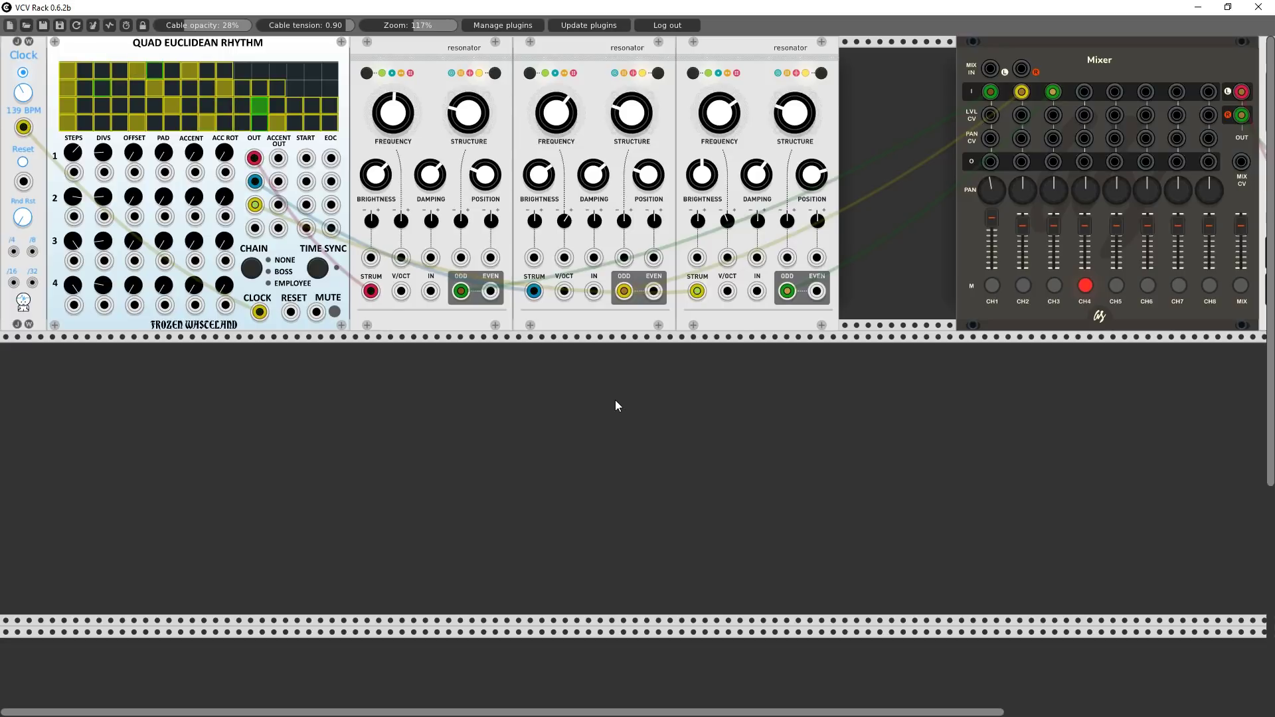
- Duplicate the first Resonator, patch rhythm output 4 into the copy's STRUM and its ODD output into mixer channel 4
right_click(432, 49)
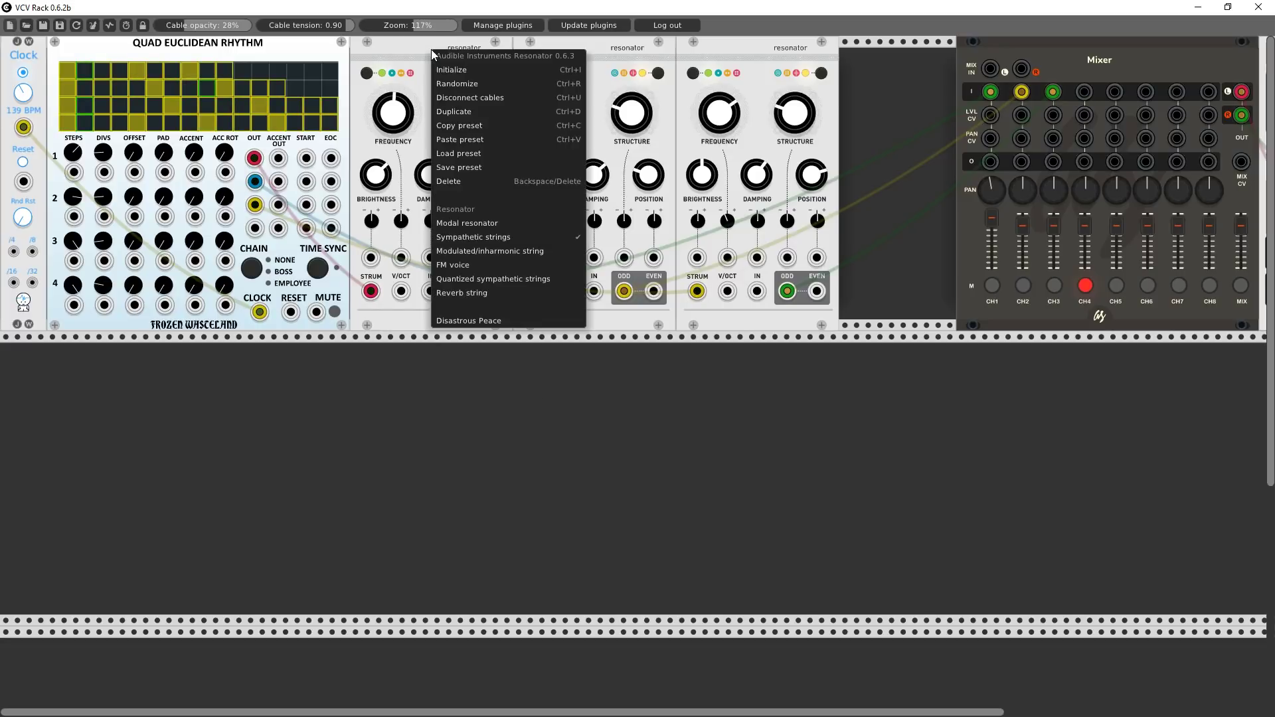
left_click(464, 110)
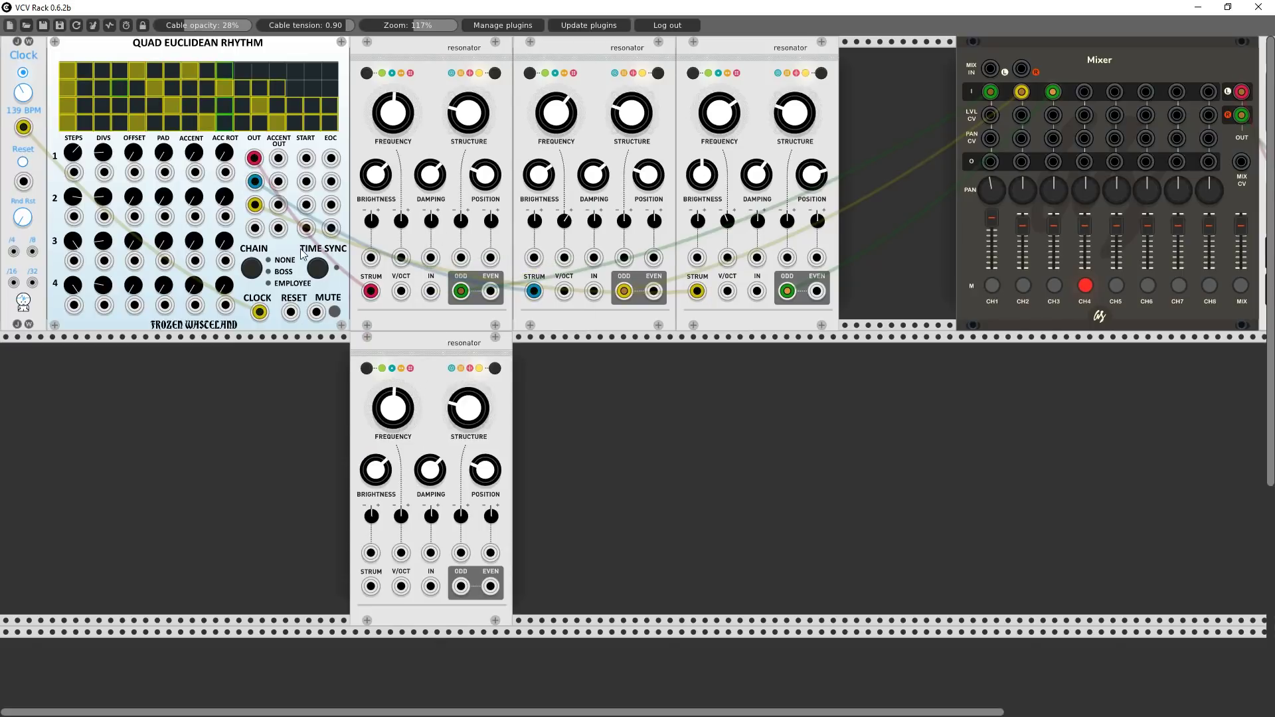
mouse_move(254, 228)
left_mouse_down()
mouse_move(363, 526)
mouse_move(370, 586)
left_mouse_up()
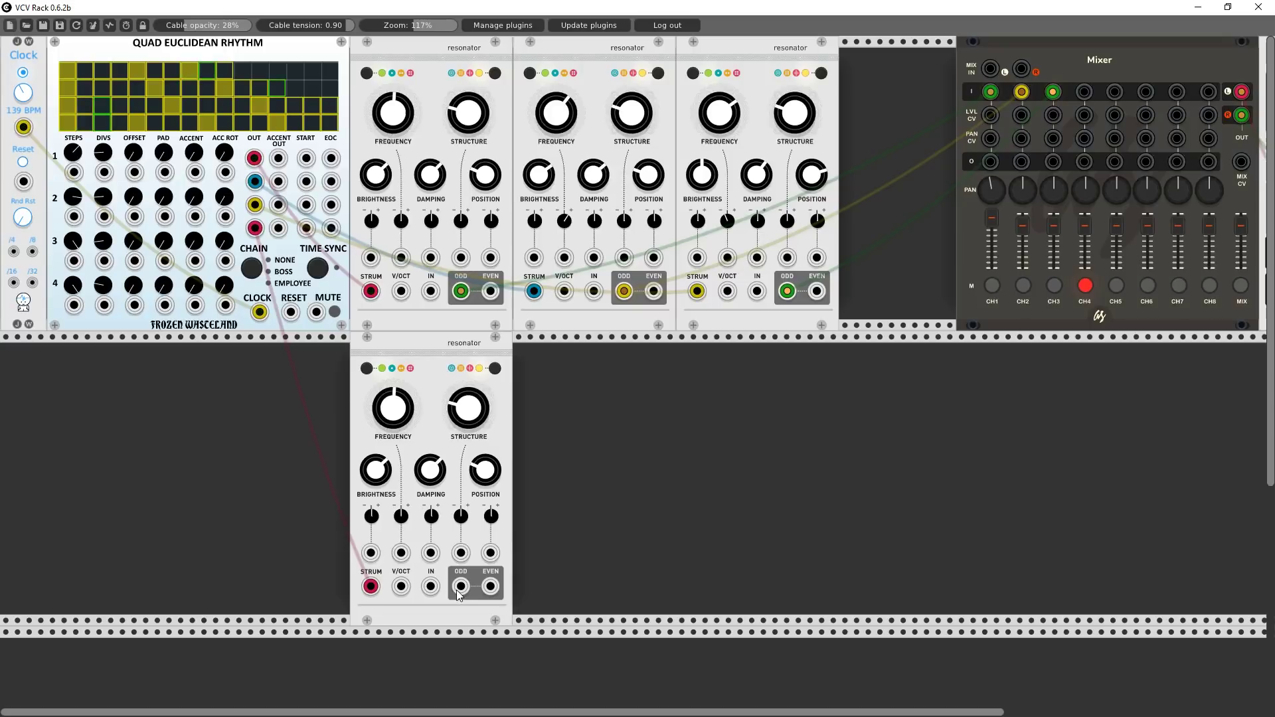
left_click_drag(460, 586, 1084, 91)
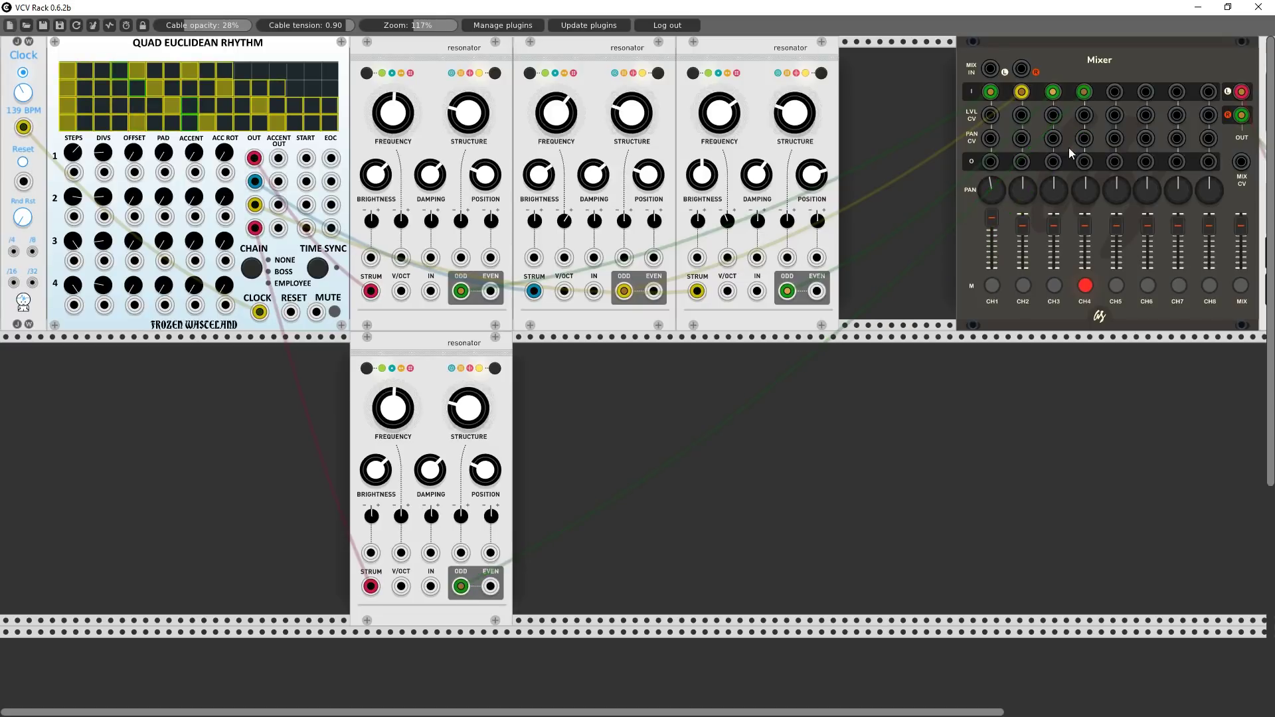
- Unmute mixer channel 4 and raise the fourth Resonator's FREQUENCY, muting channels 2 and 3 only temporarily
left_click(1022, 285)
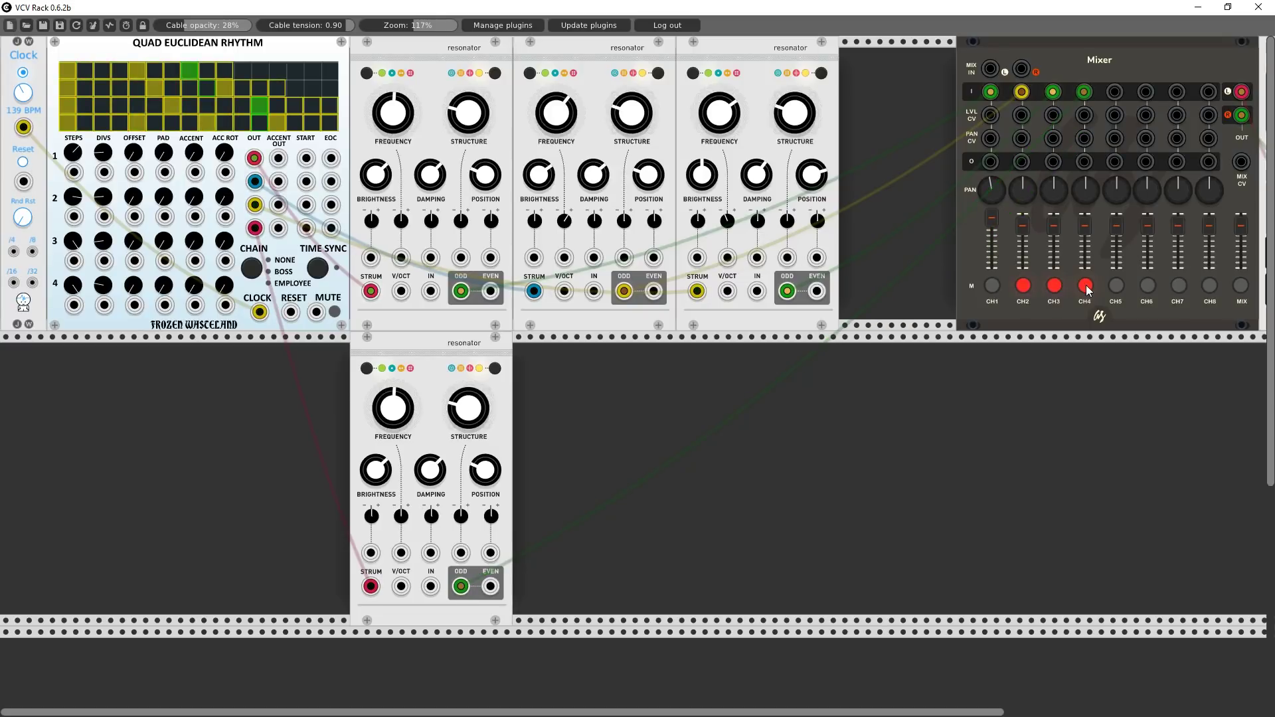
left_click(1089, 286)
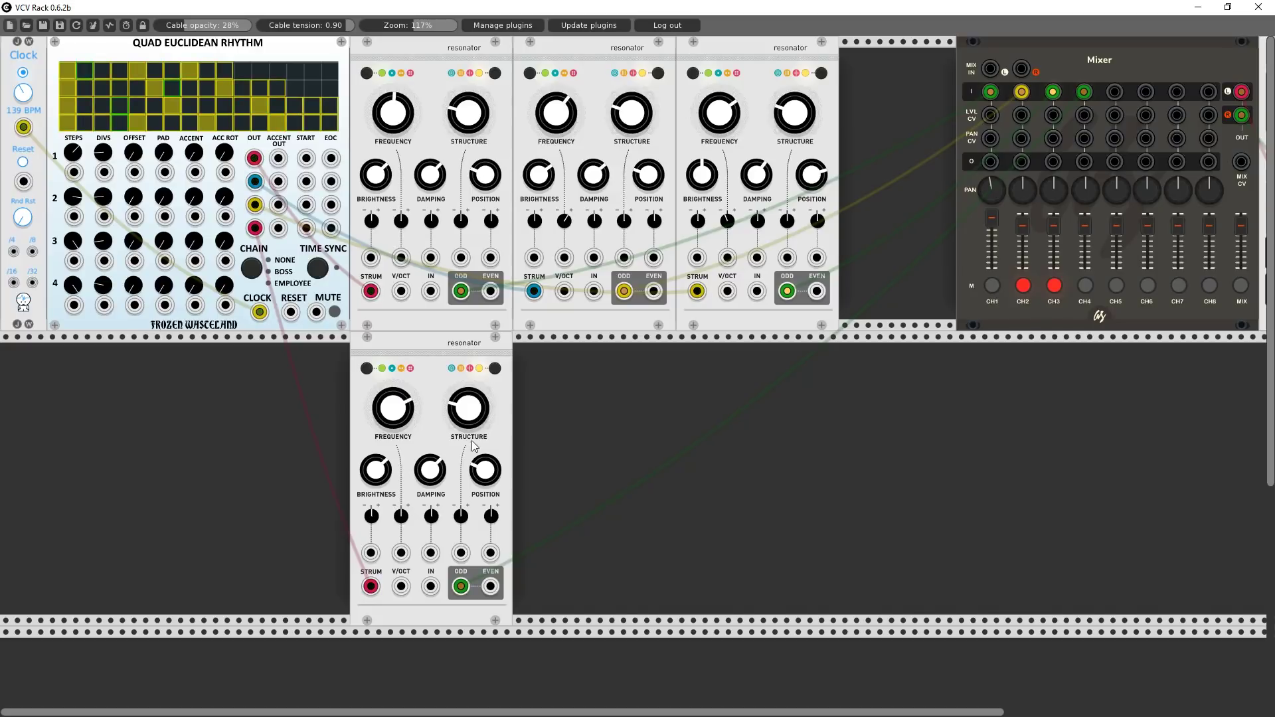
left_click(1054, 286)
left_click(1023, 286)
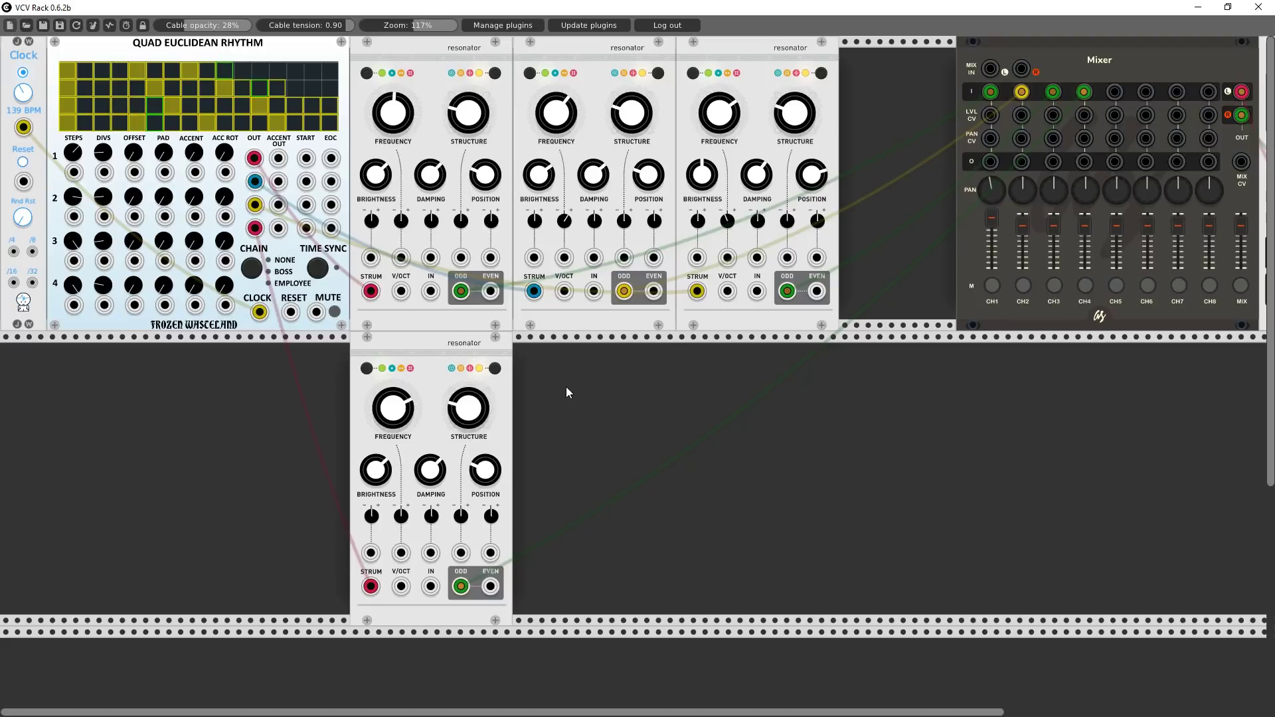
- Readjust the third Resonator's DAMPING and POSITION, temporarily muting mixer channels 2 and 4 to hear its voice
left_click(1023, 285)
left_click(1084, 285)
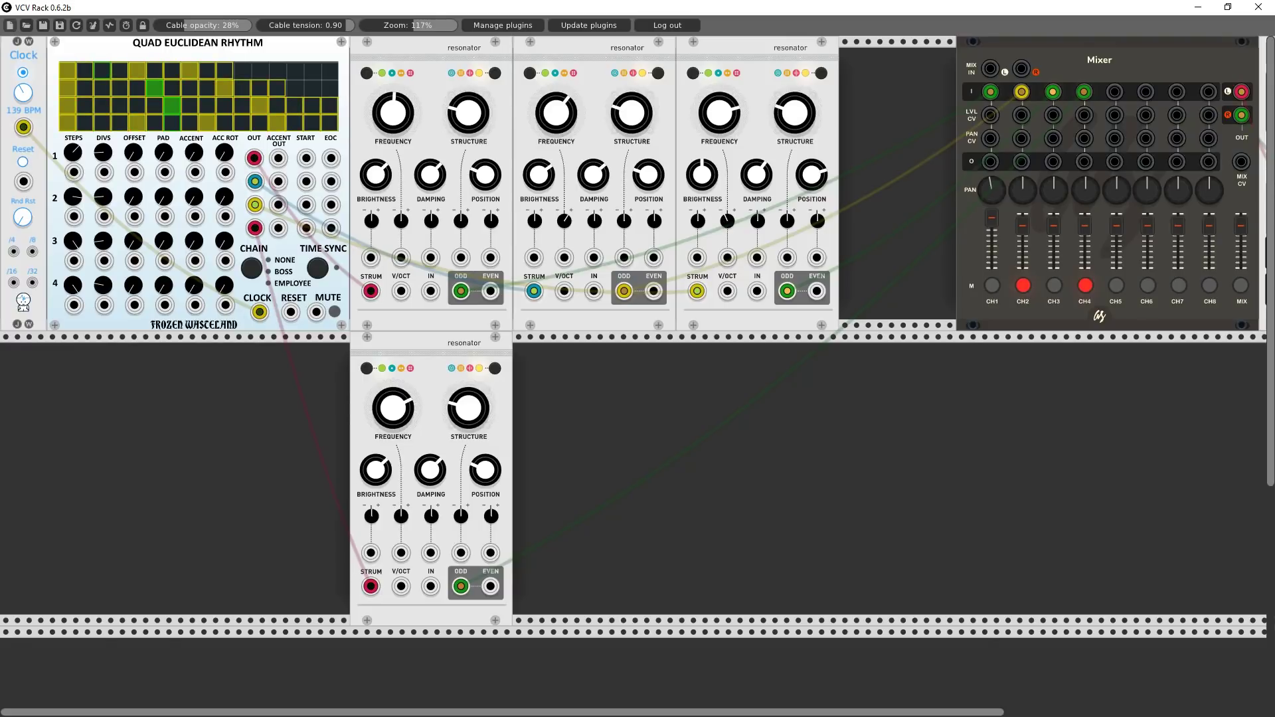
left_click(1022, 285)
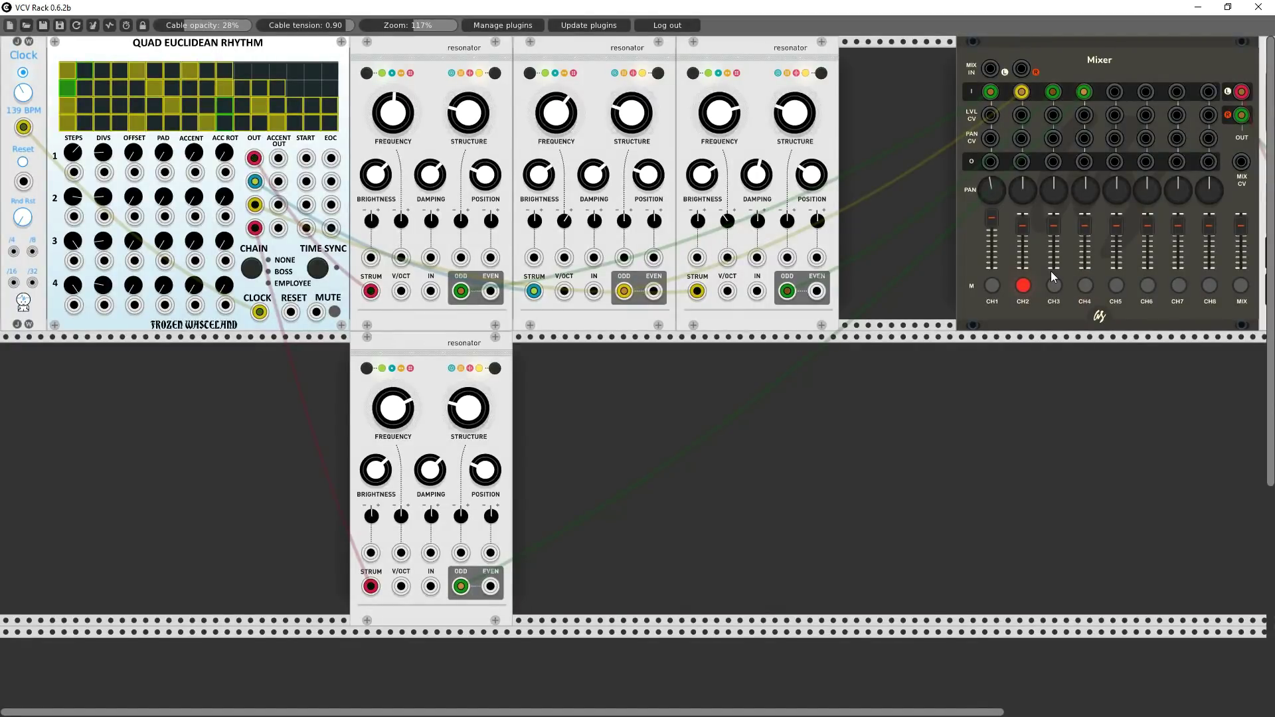
left_click(1023, 285)
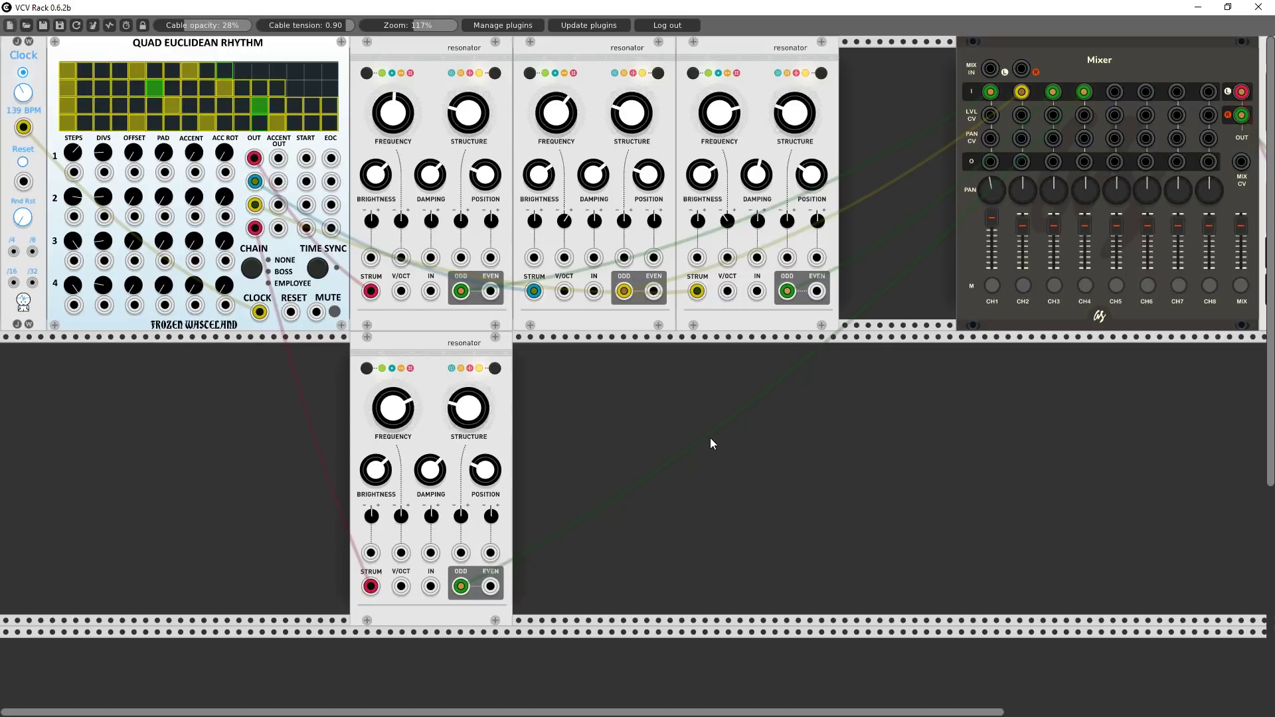
- Lower the system volume and mute mixer channels 1 through 4
key("XF86AudioLowerVolume")
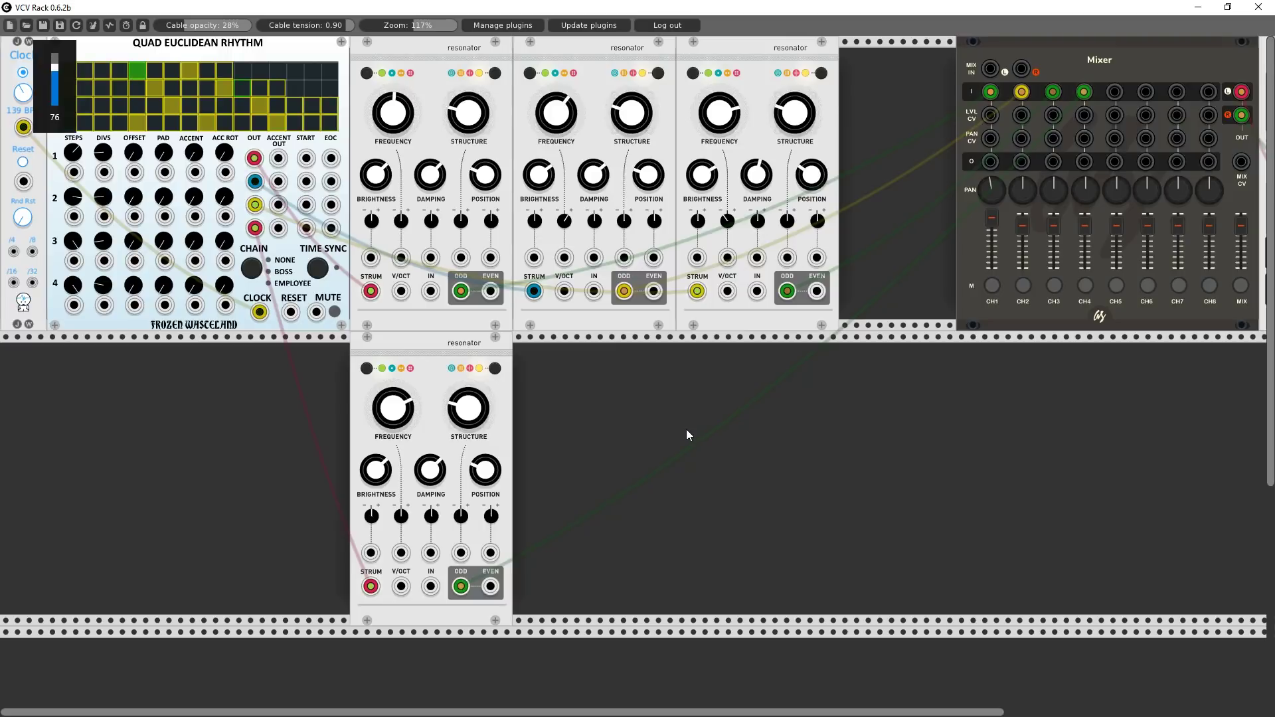
key("XF86AudioLowerVolume")
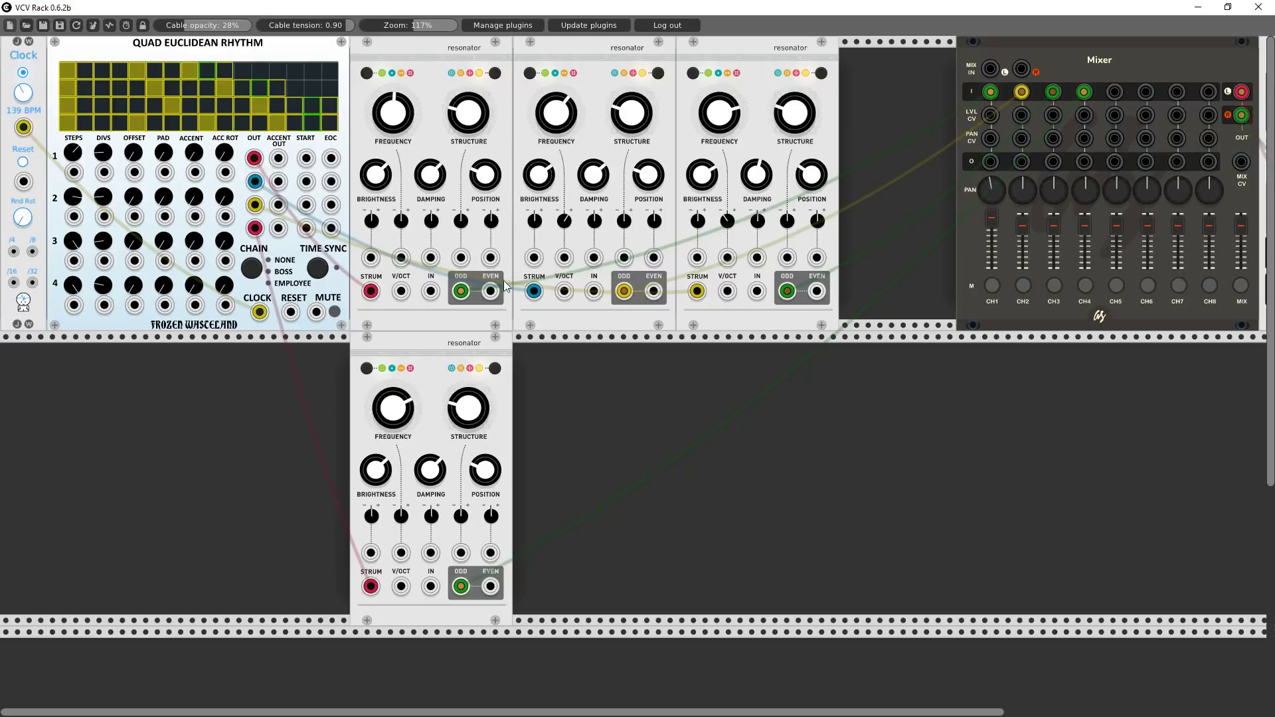
left_click(992, 286)
left_click(1023, 286)
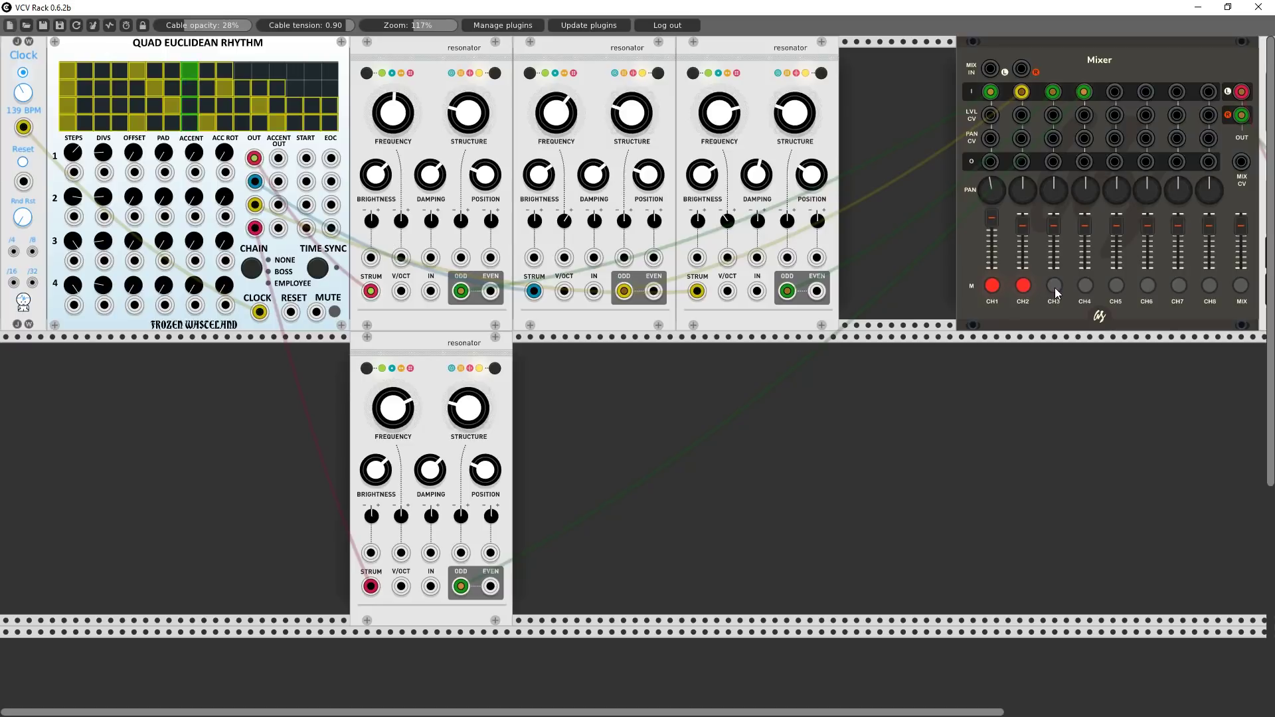
left_click(1054, 286)
left_click(1086, 287)
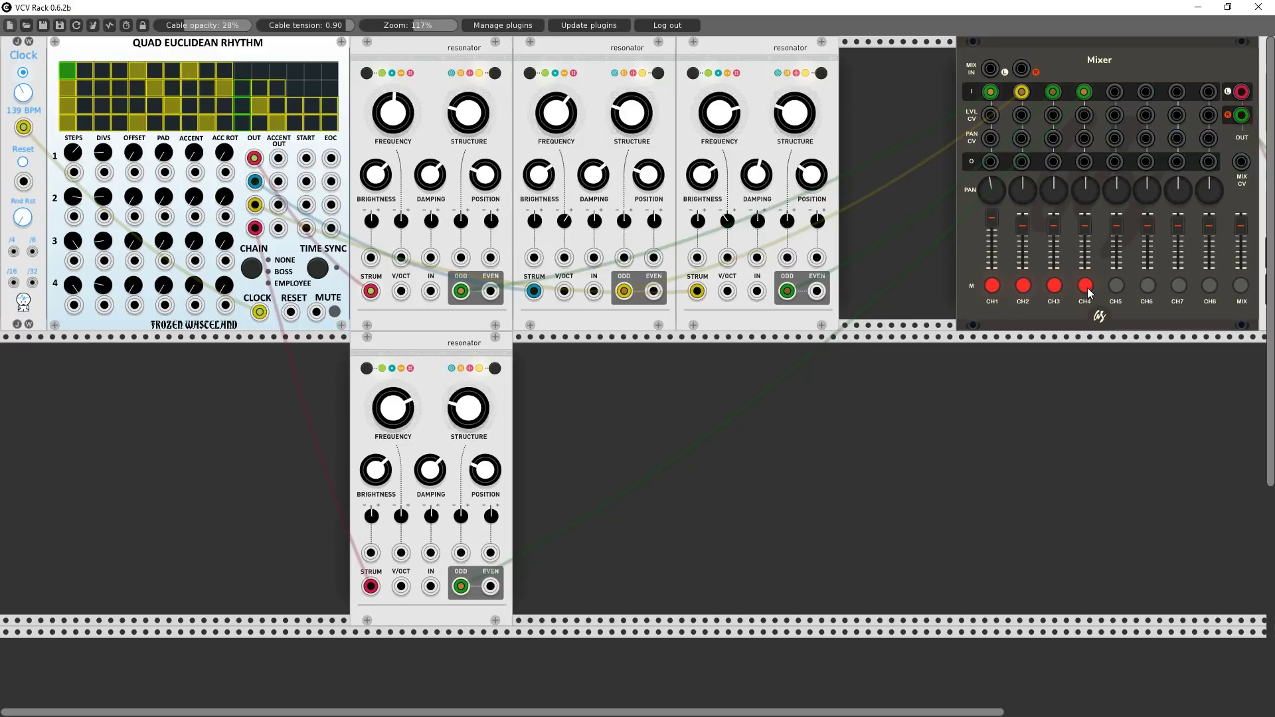
- Add the Autodafe Drum Kit's Kick and Claps modules and place them side by side in the second row
right_click(217, 418)
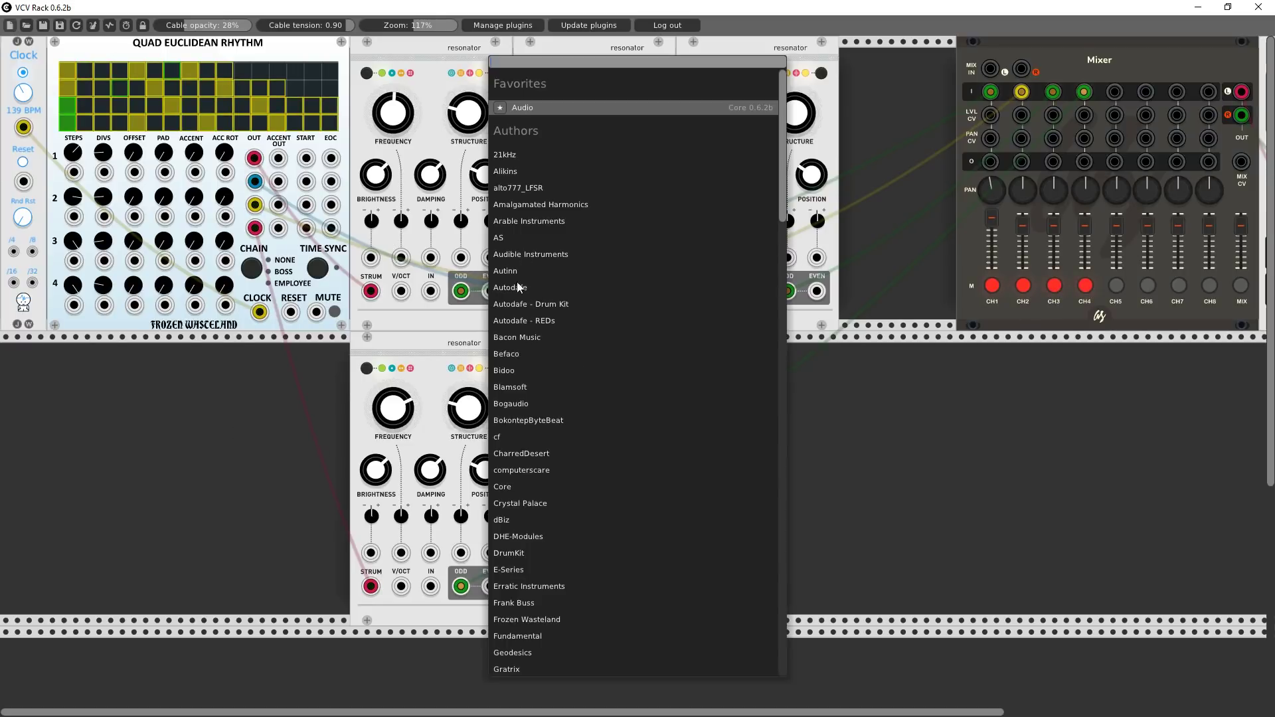
left_click(515, 303)
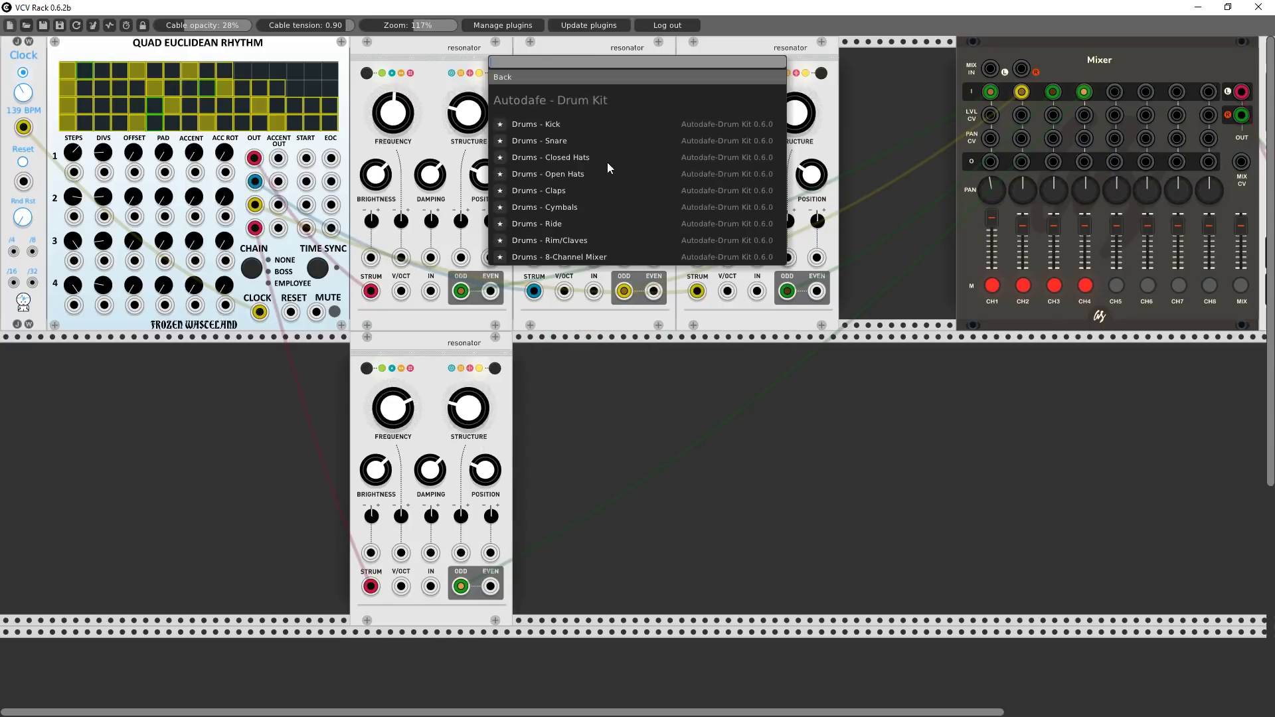
left_click(559, 123)
right_click(597, 373)
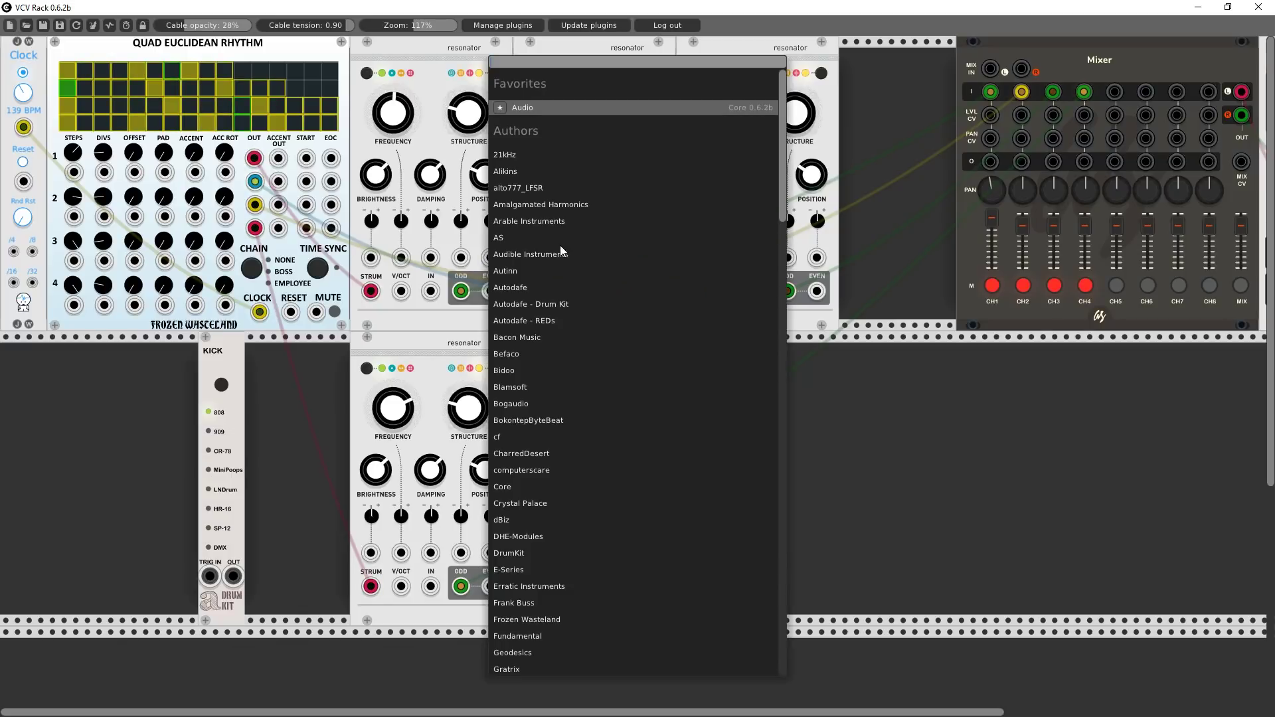
left_click(521, 304)
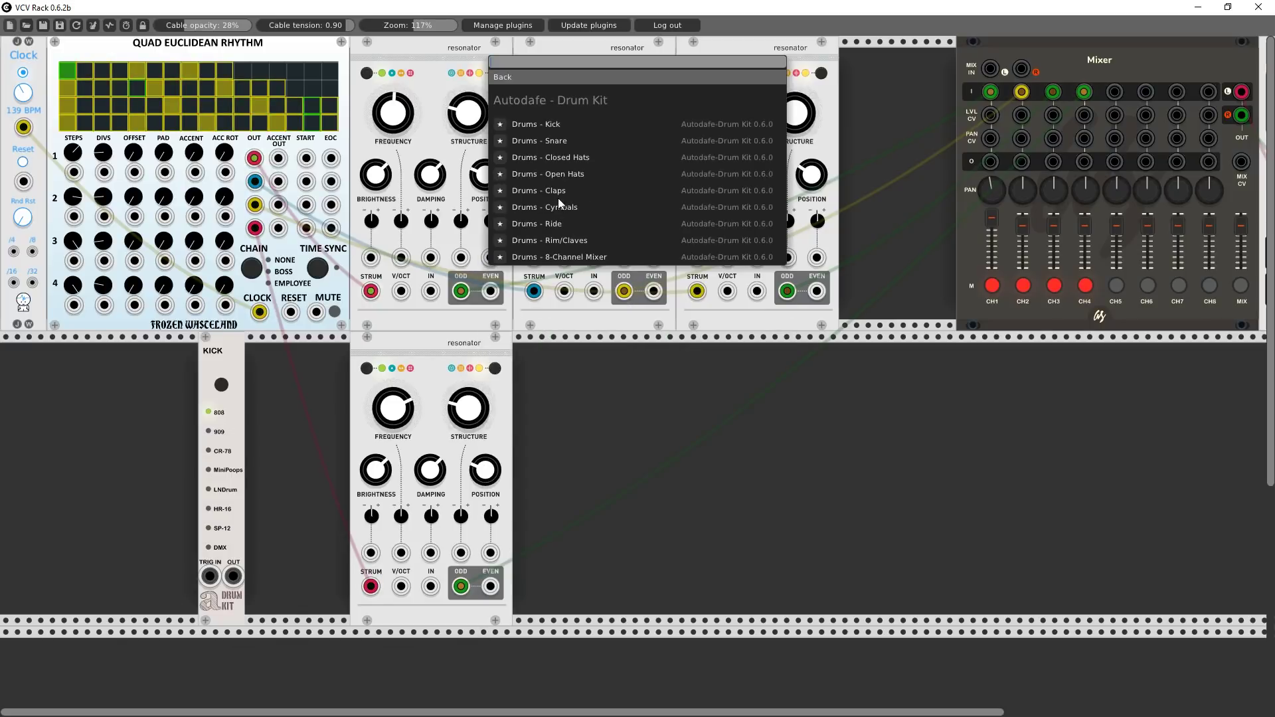
left_click(546, 191)
left_click_drag(593, 346, 304, 388)
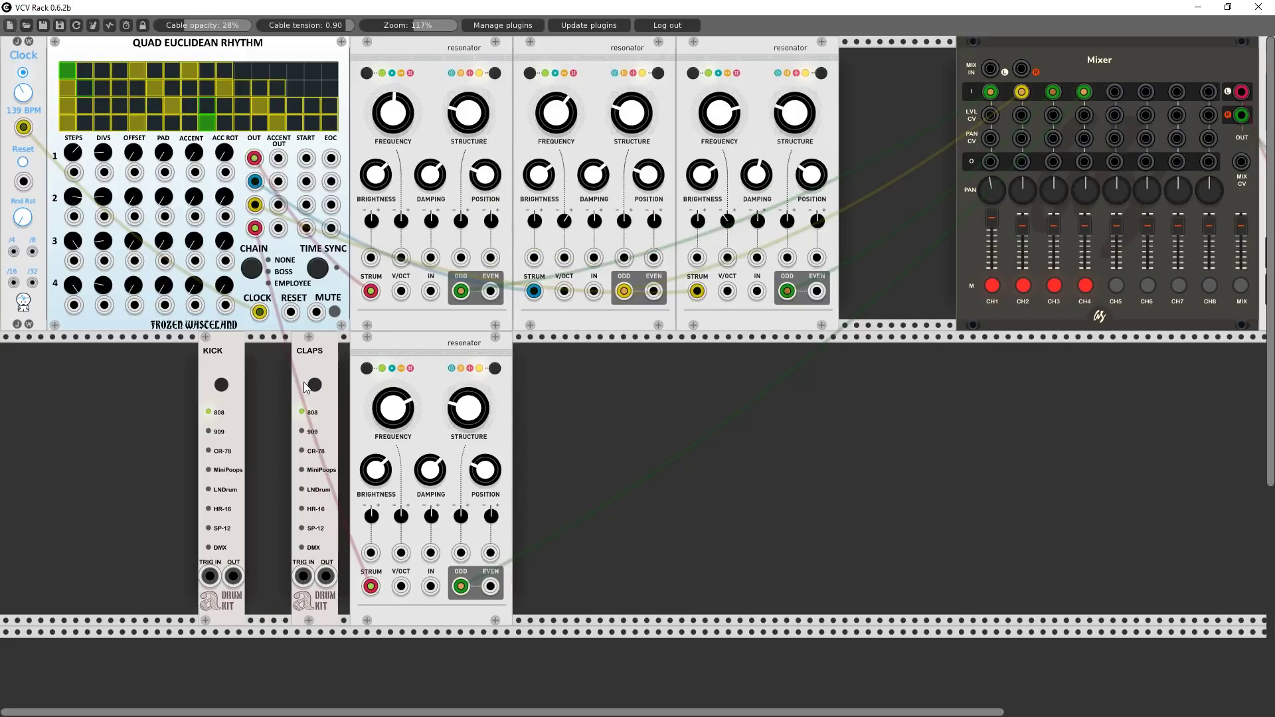
left_click_drag(237, 352, 285, 355)
- Find the ML_modules Trigger Buffer by searching "trigger", add it and dock it directly beside the Kick module
right_click(201, 358)
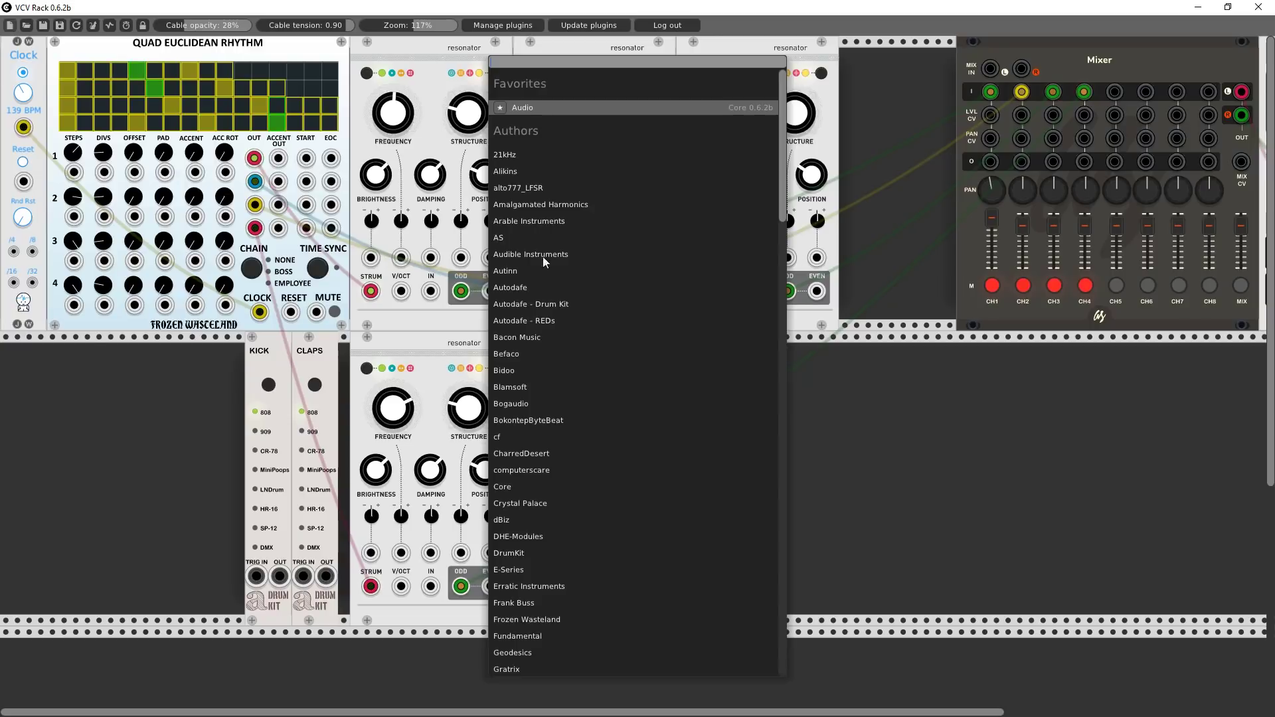
type("trigger")
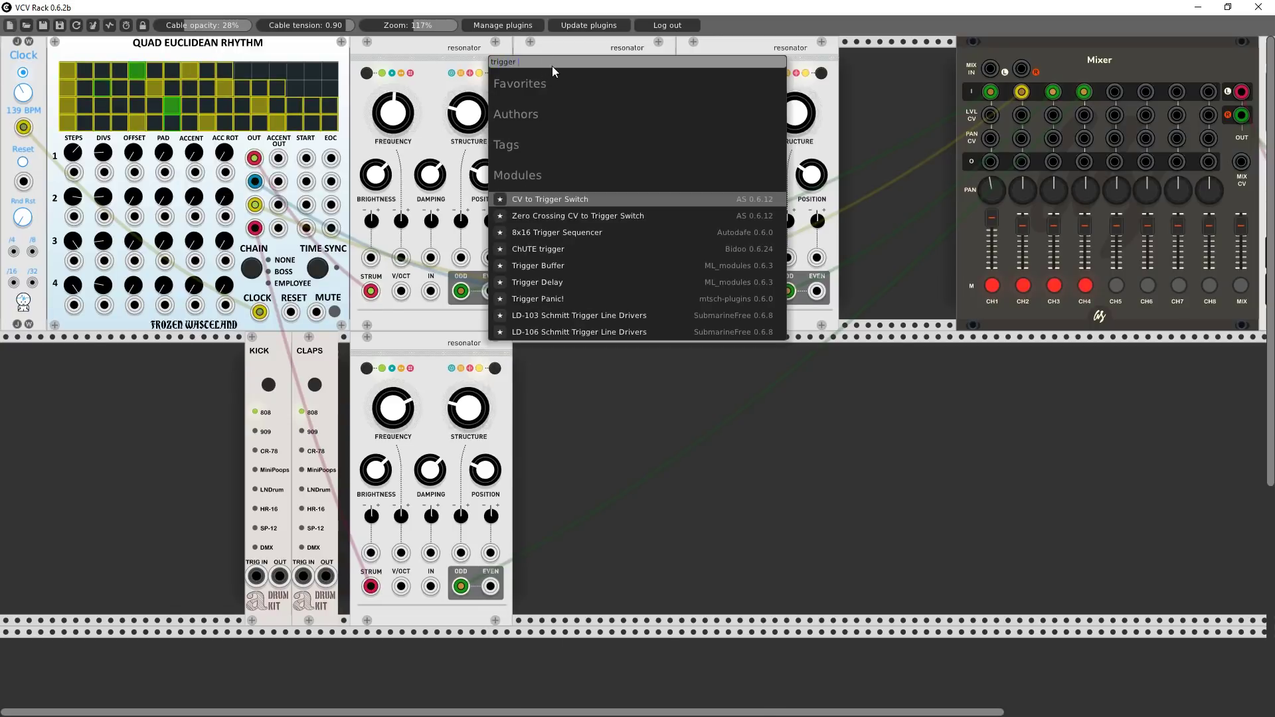
left_click(555, 266)
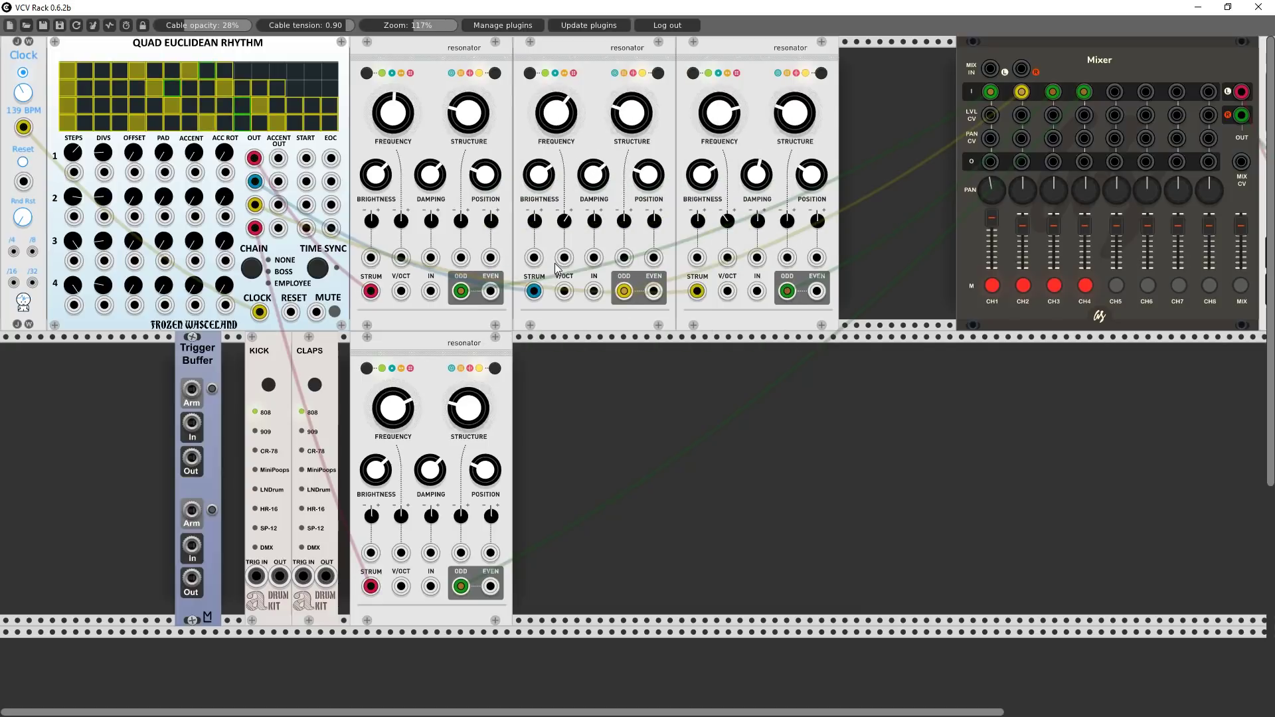
left_click_drag(215, 356, 233, 358)
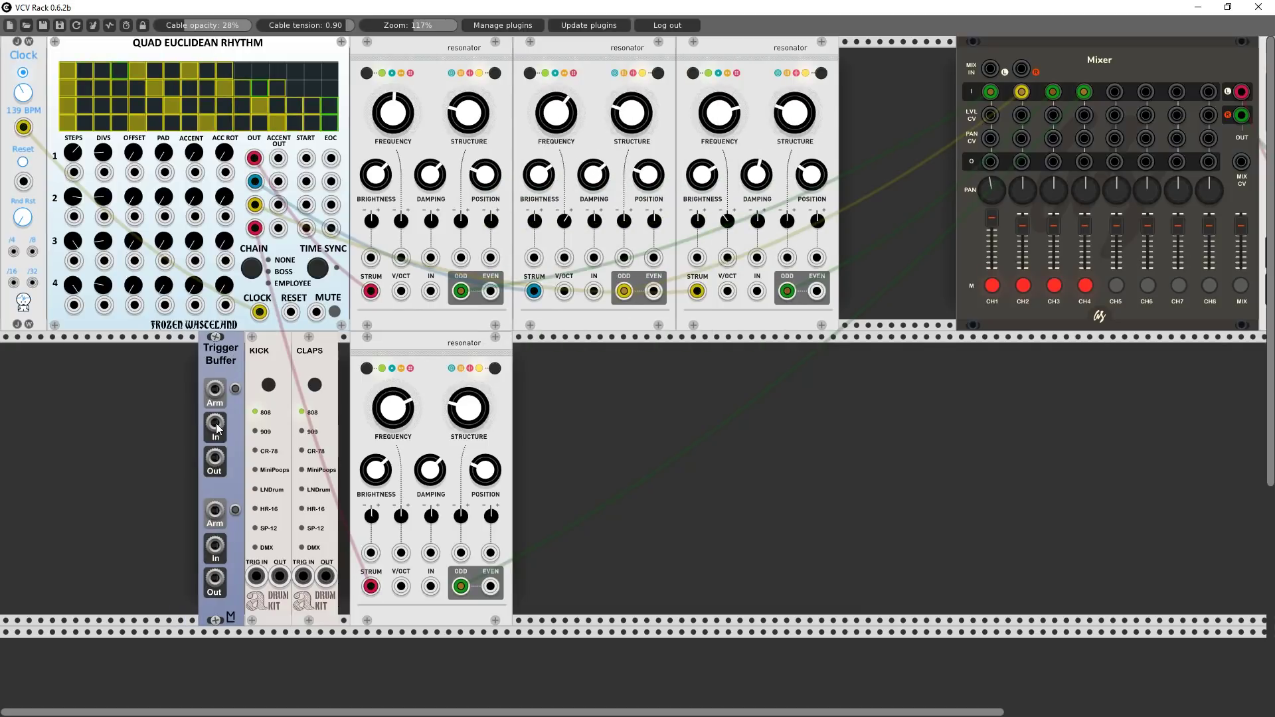
- Patch Clock's /4 output into the Trigger Buffer's first In and Arm, and its Out through Claps into mixer channel 8
left_click_drag(217, 428, 13, 256)
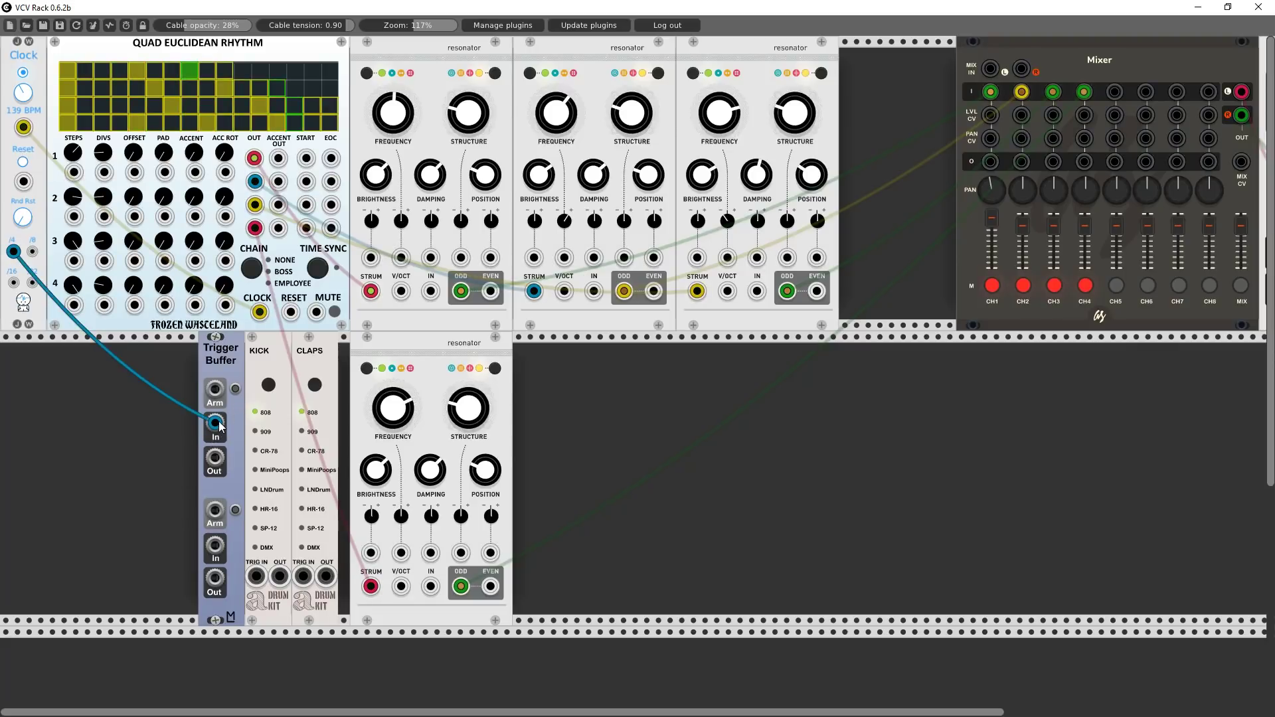
left_click_drag(215, 389, 12, 262)
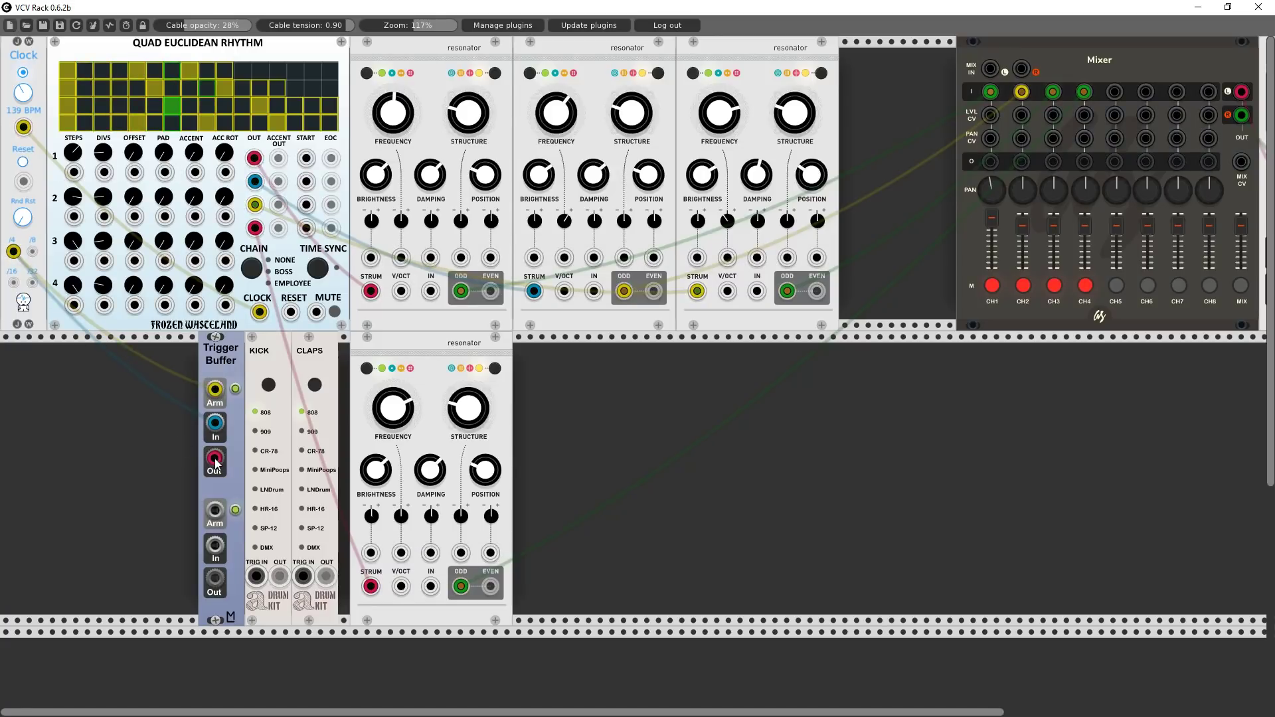
left_click_drag(214, 459, 1208, 92)
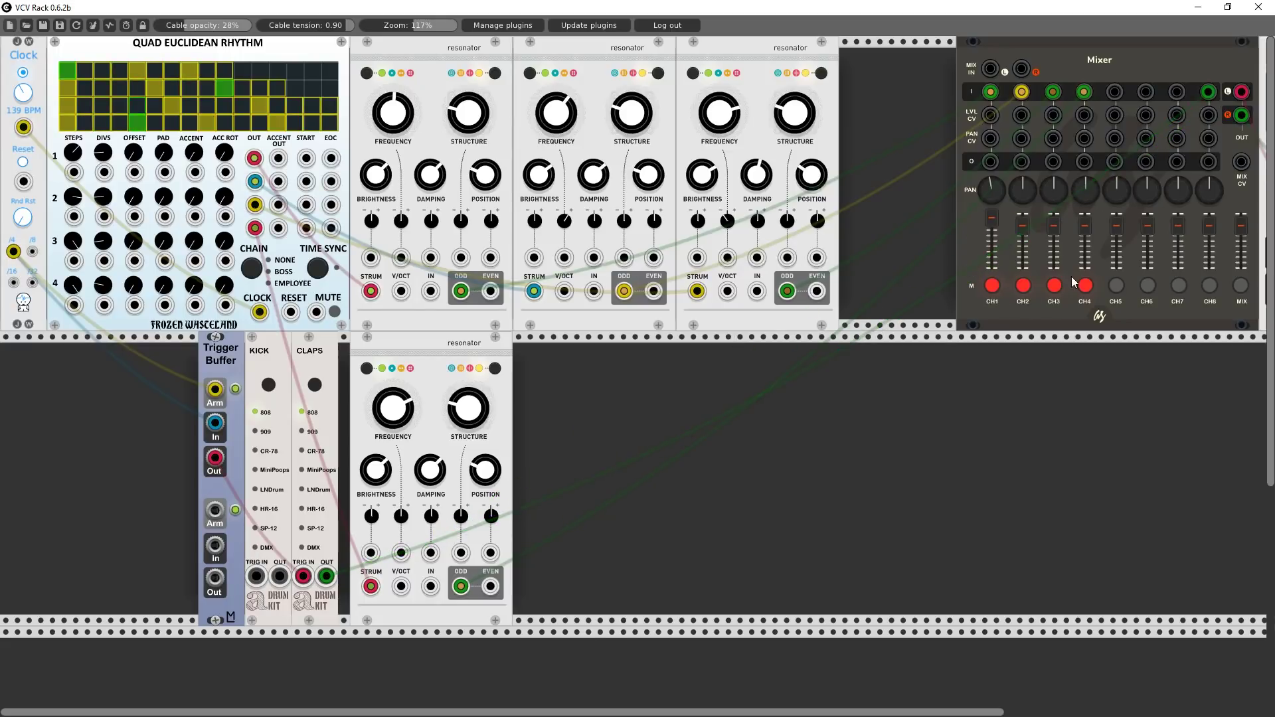
- Raise mixer channel 8's level slightly and turn the system volume up to 88
left_click_drag(1215, 225, 1215, 217)
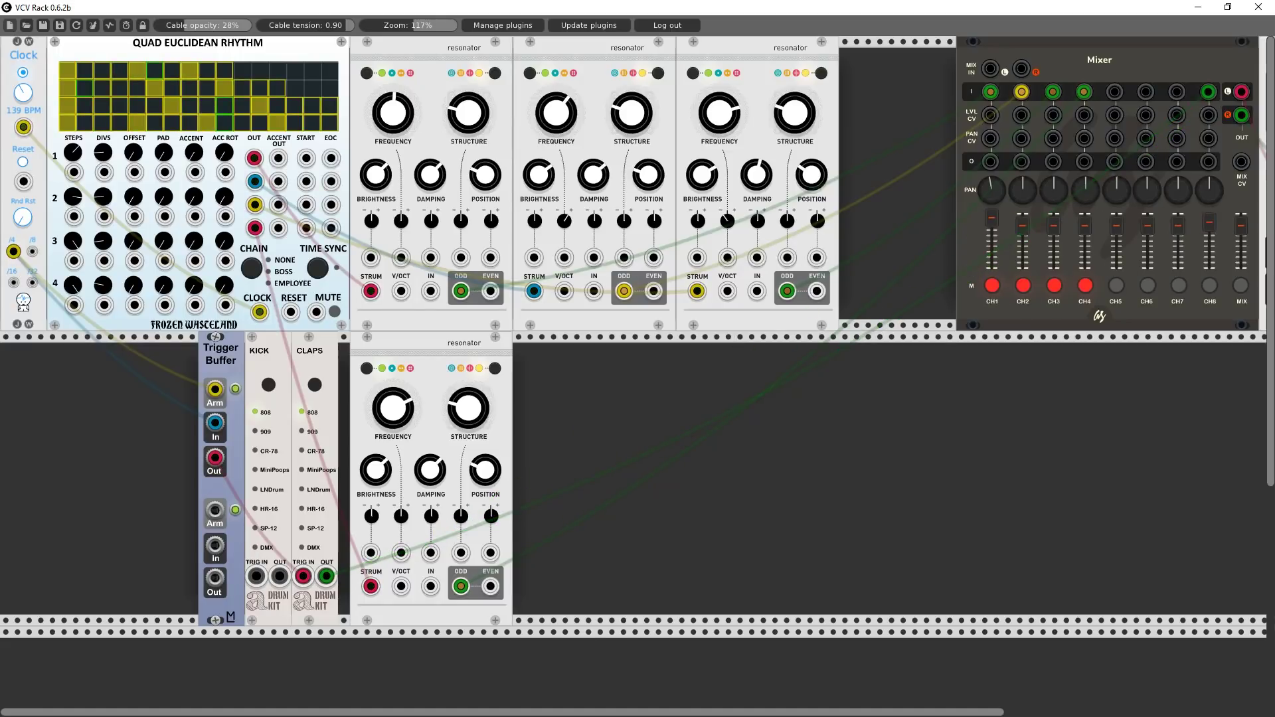
key("XF86AudioRaiseVolume")
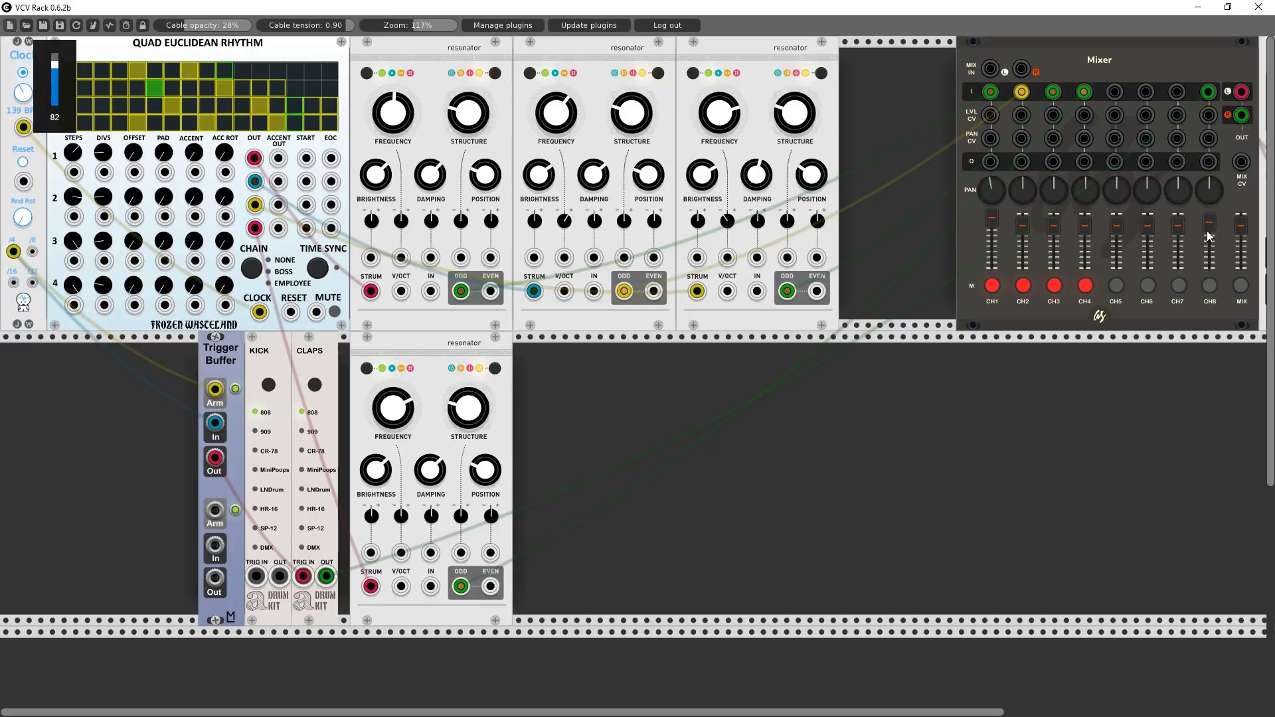
key("XF86AudioRaiseVolume")
key("XF86AudioRaiseVolume")
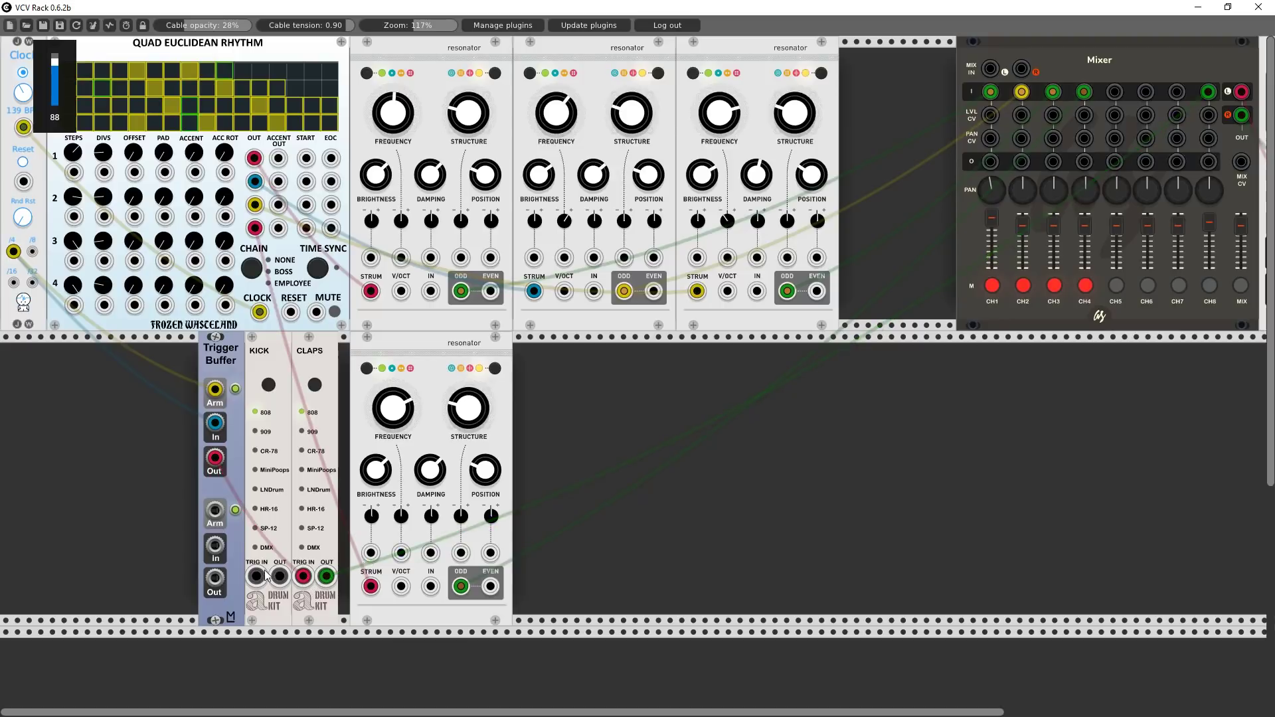
- Patch Clock's /8 output through Kick into mixer channel 7, with Kick and Claps switched to 909 and channel 8's level lowered
left_click_drag(33, 256, 259, 576)
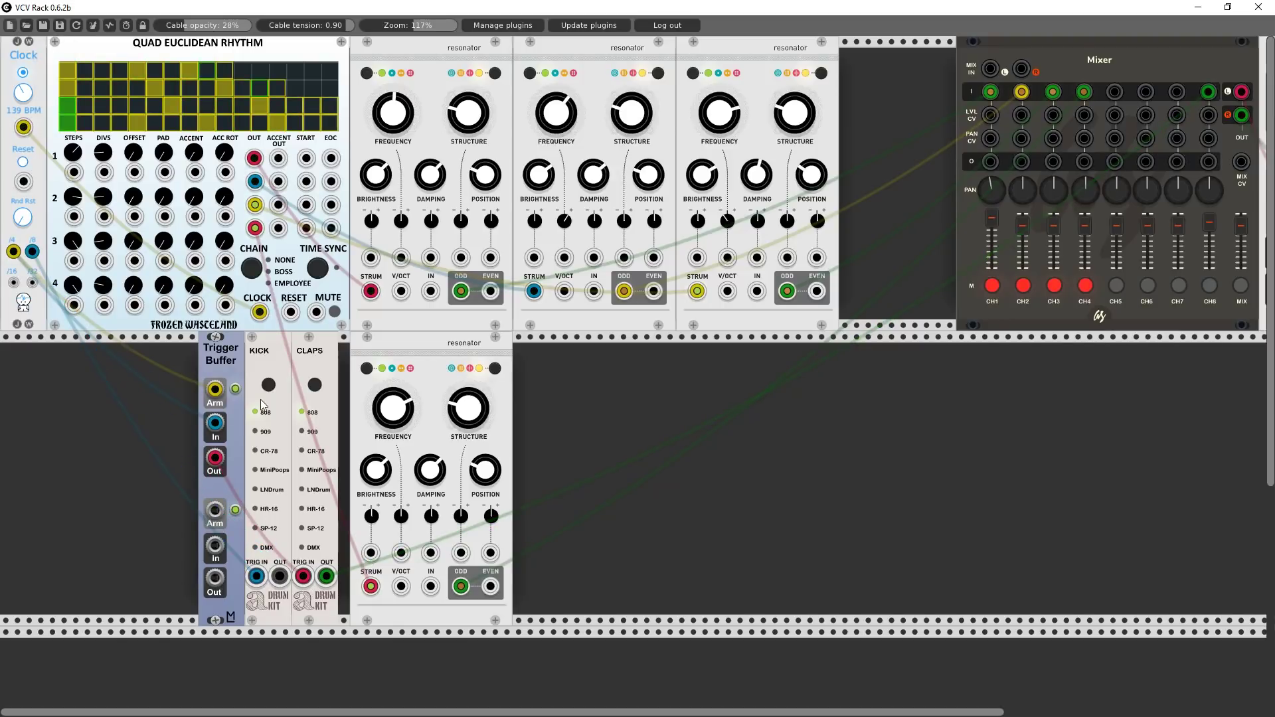
left_click_drag(268, 385, 312, 387)
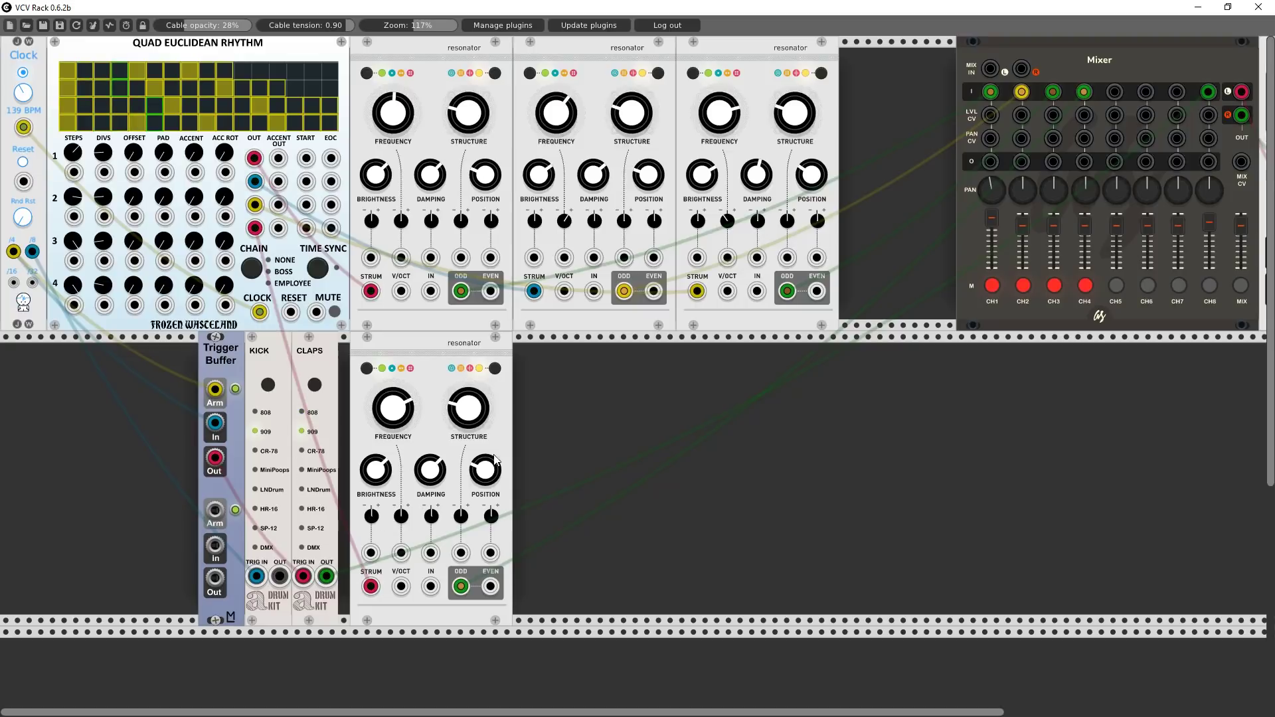
left_click_drag(1210, 231, 1210, 253)
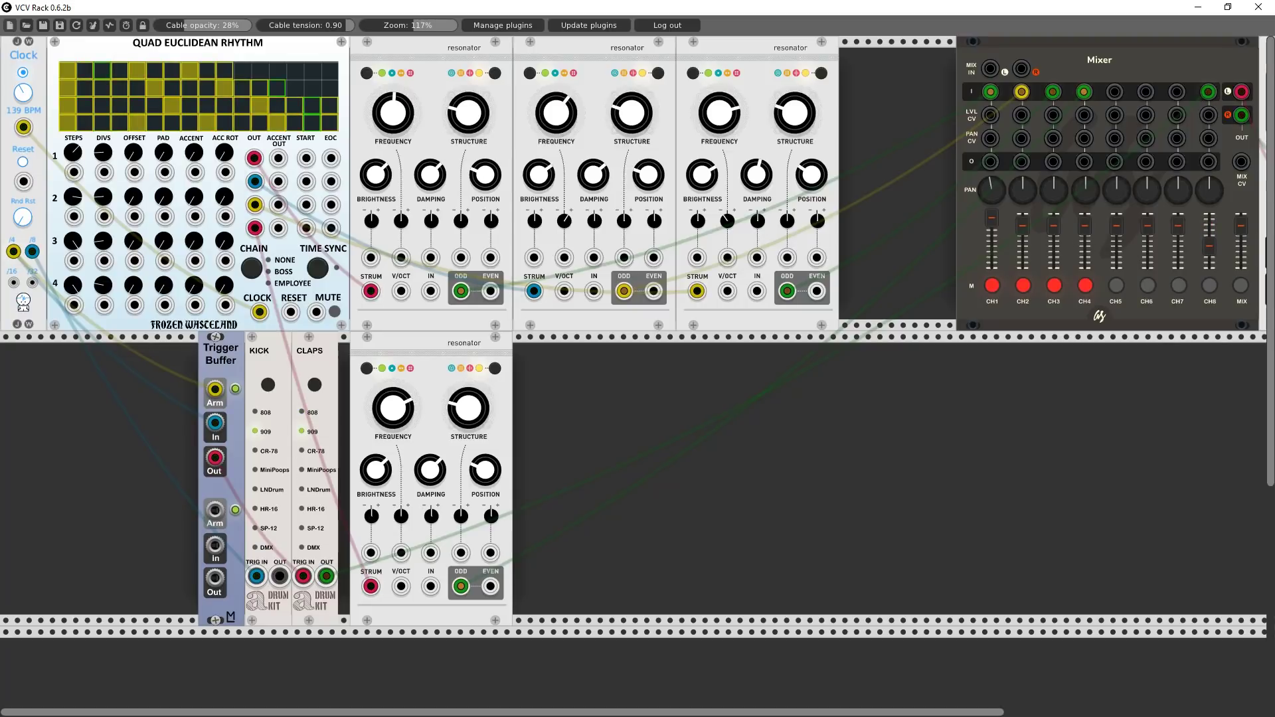
left_click_drag(279, 576, 1176, 93)
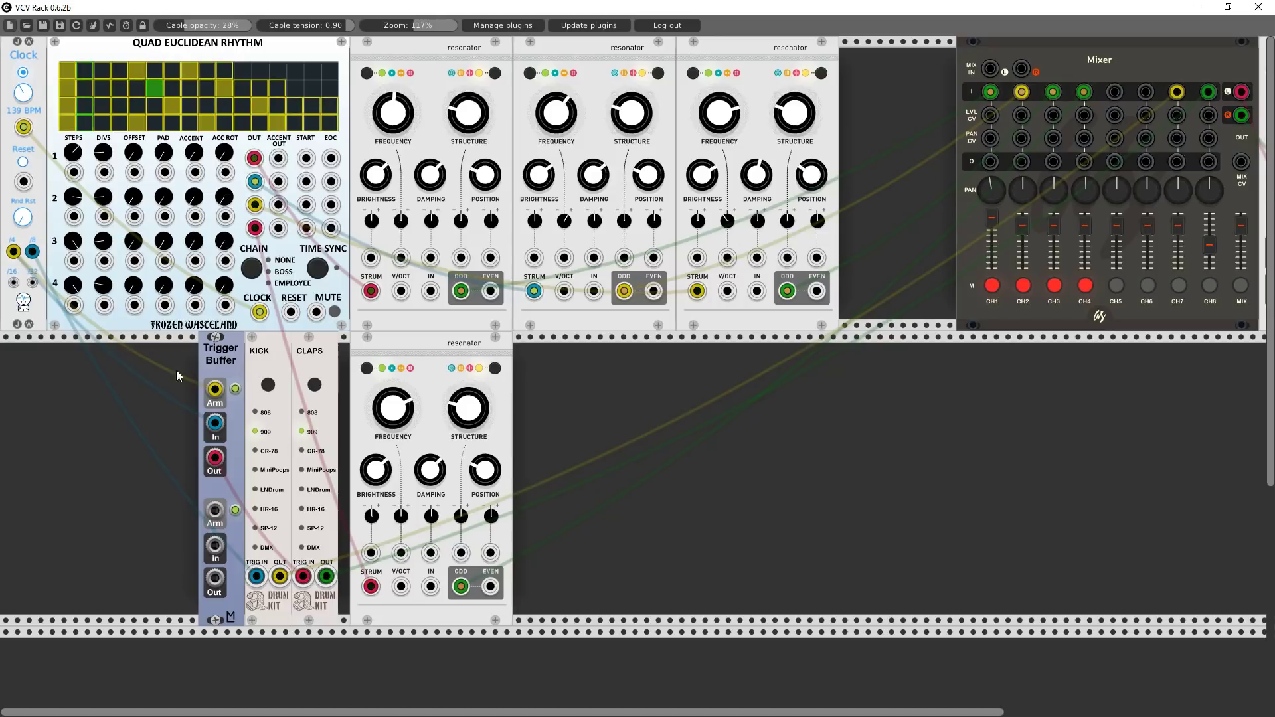
- Repatch the Trigger Buffer's first Arm to Clock's /8 output and line up Trigger Buffer, Kick and Claps at the second row's start
left_click_drag(14, 251, 218, 395)
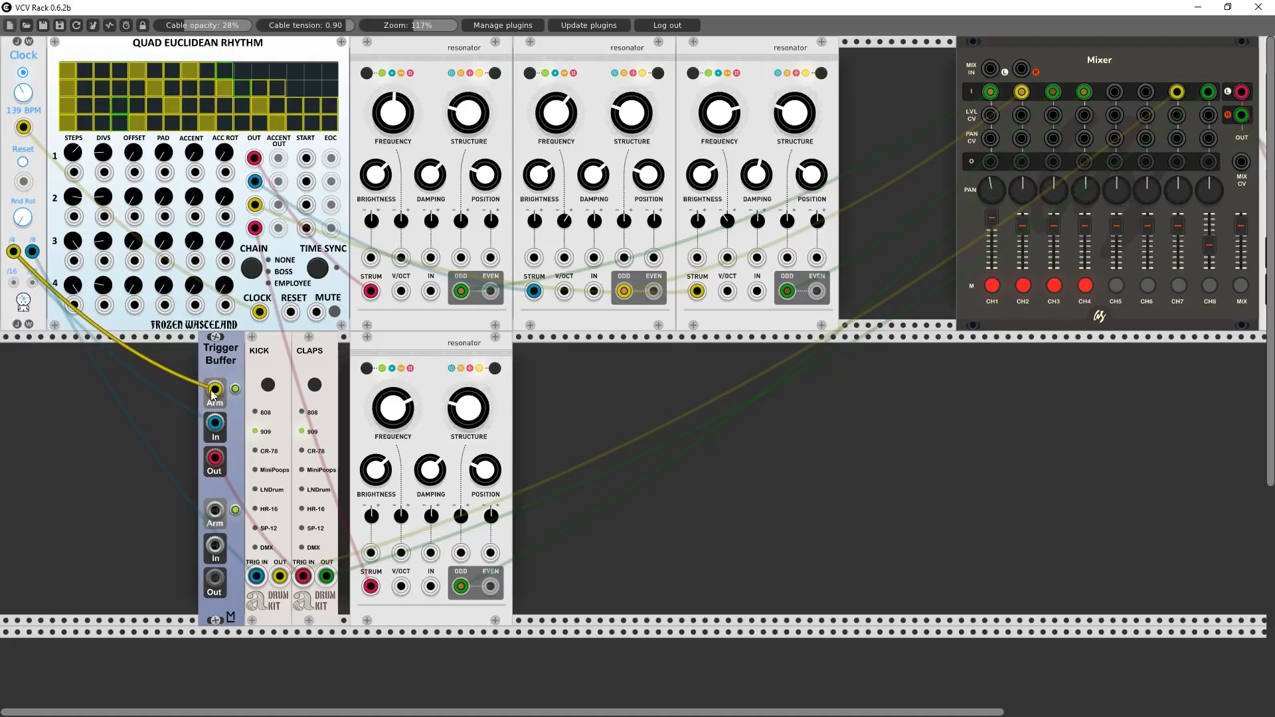
left_click_drag(214, 392, 32, 251)
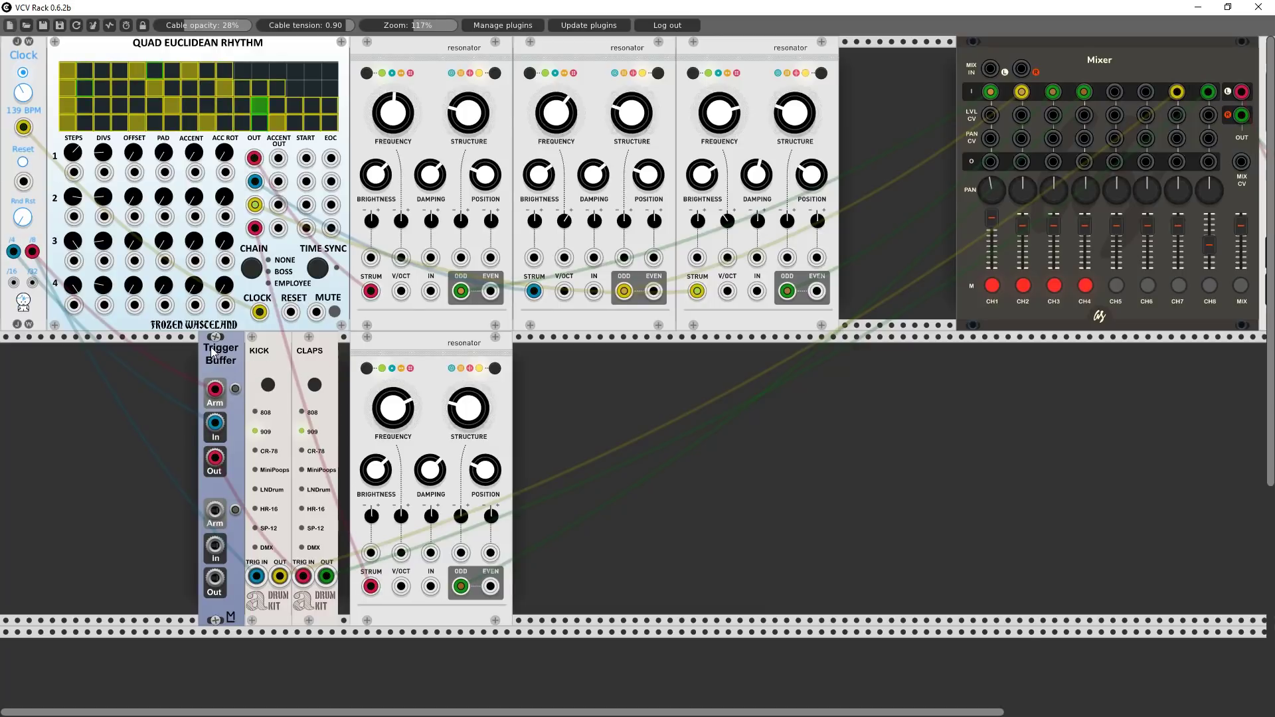
left_click_drag(219, 362, 8, 376)
left_click_drag(264, 362, 66, 361)
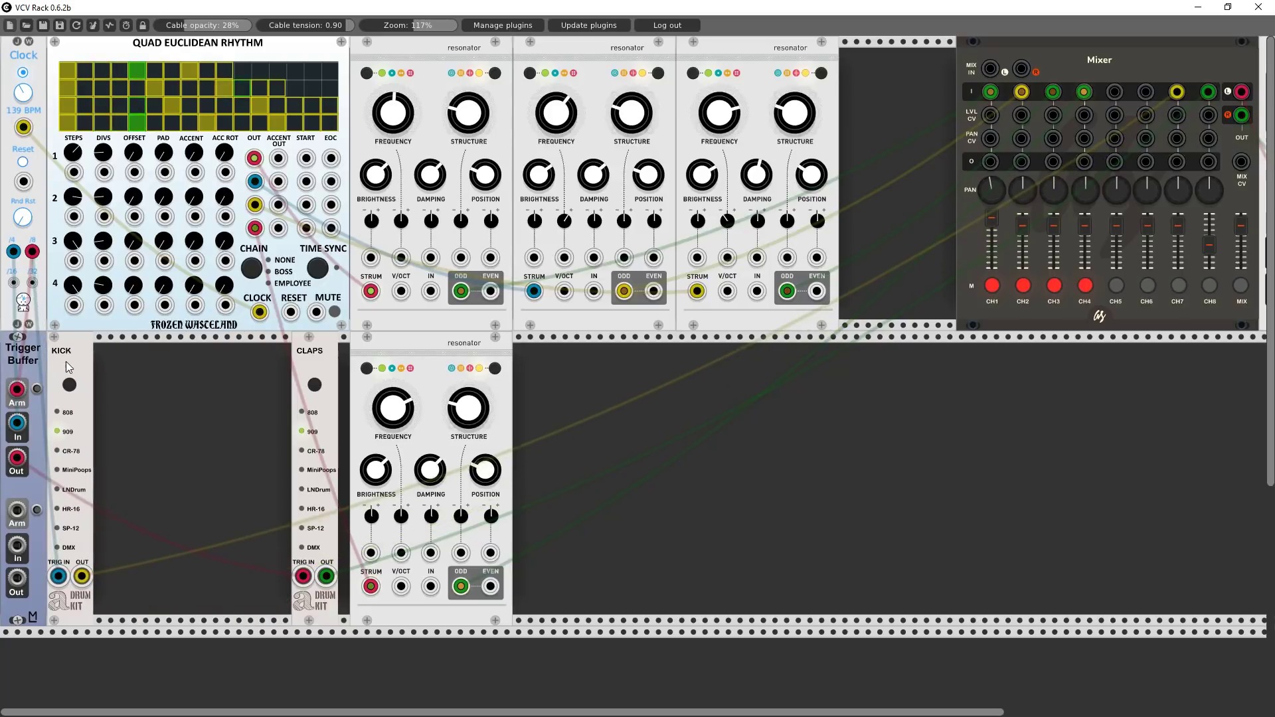
left_click_drag(305, 358, 119, 361)
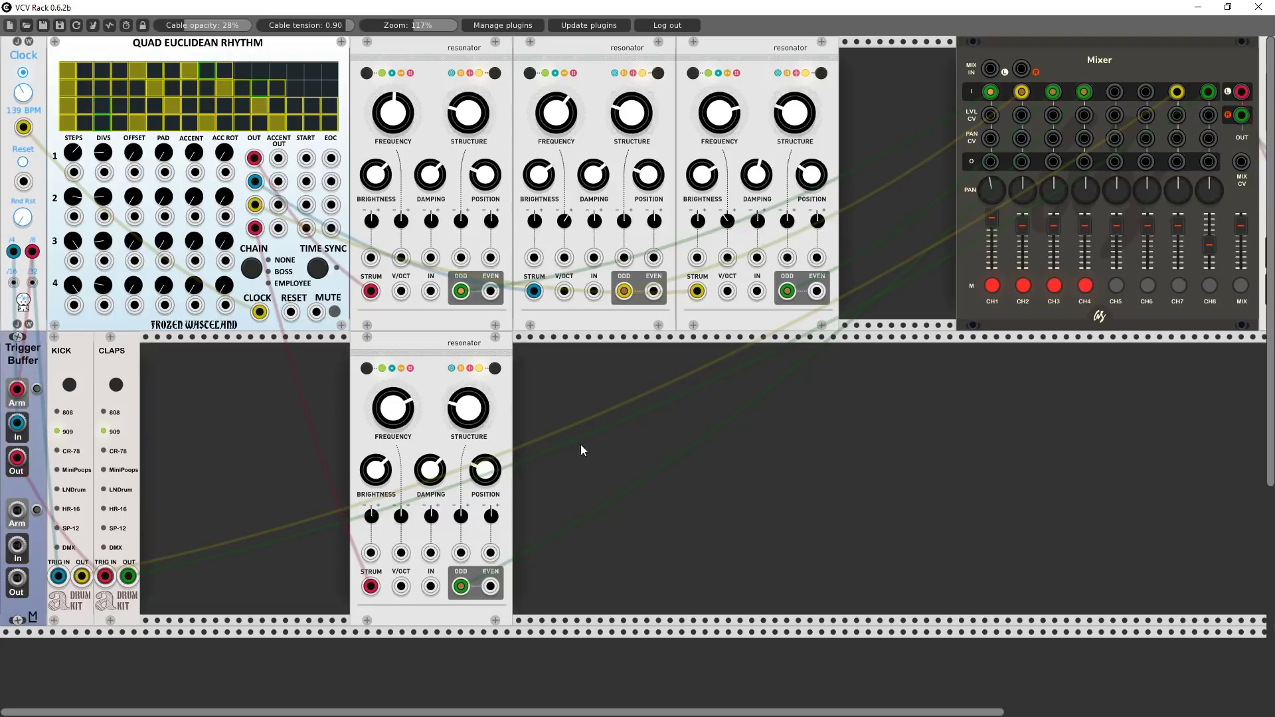
- Add a Bernoulli Gate between rhythm output 4 and the fourth Resonator's STRUM, using IN and OUT A, and unmute mixer channel 4
right_click(272, 392)
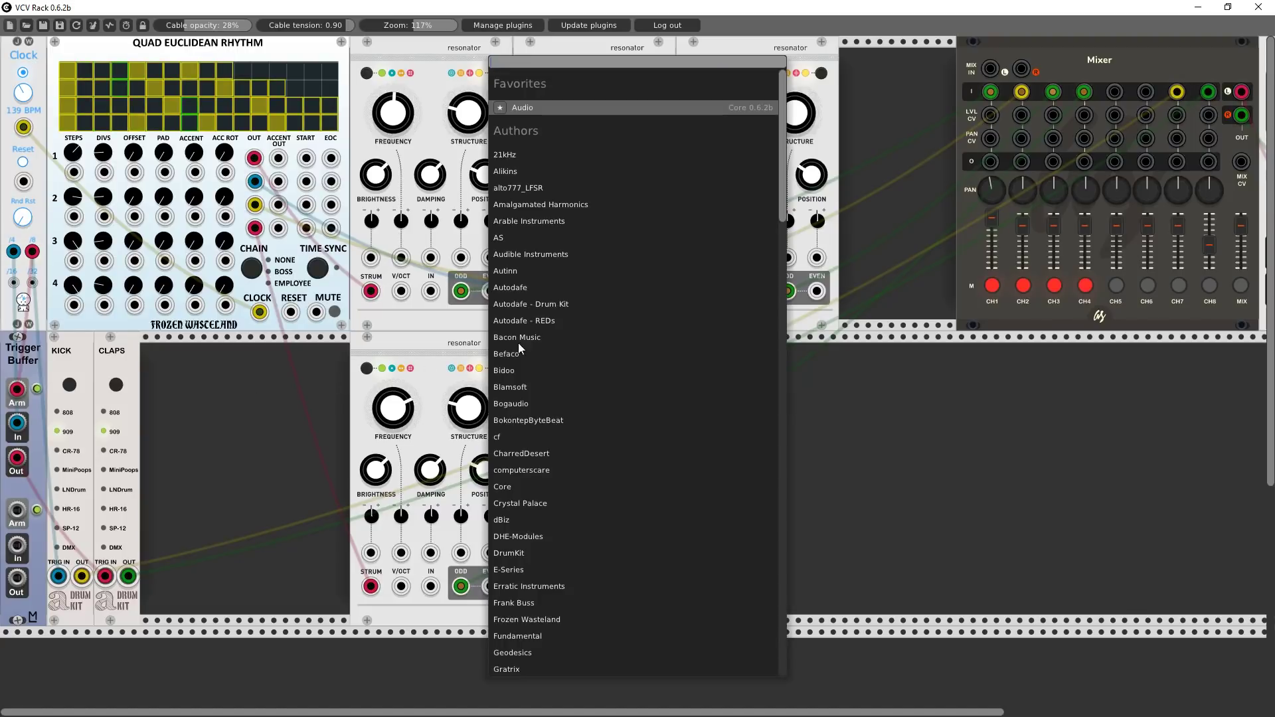
left_click(517, 256)
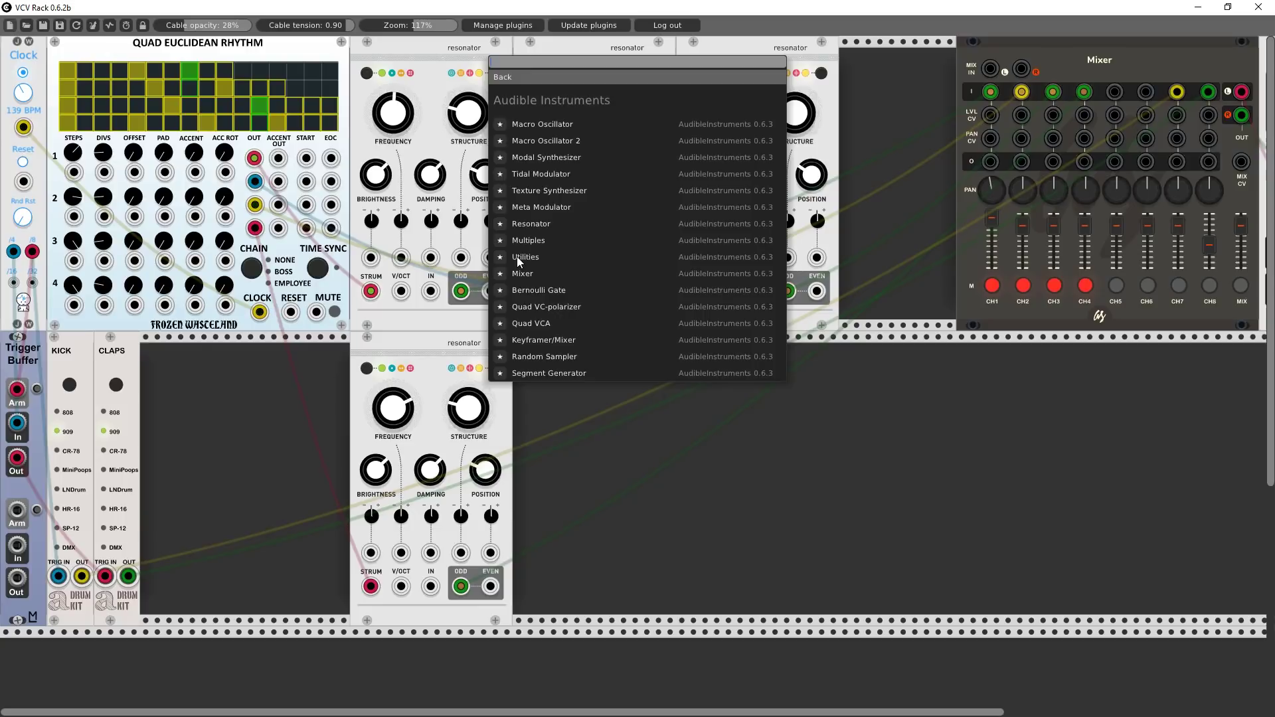
left_click(527, 288)
left_click_drag(291, 348, 337, 348)
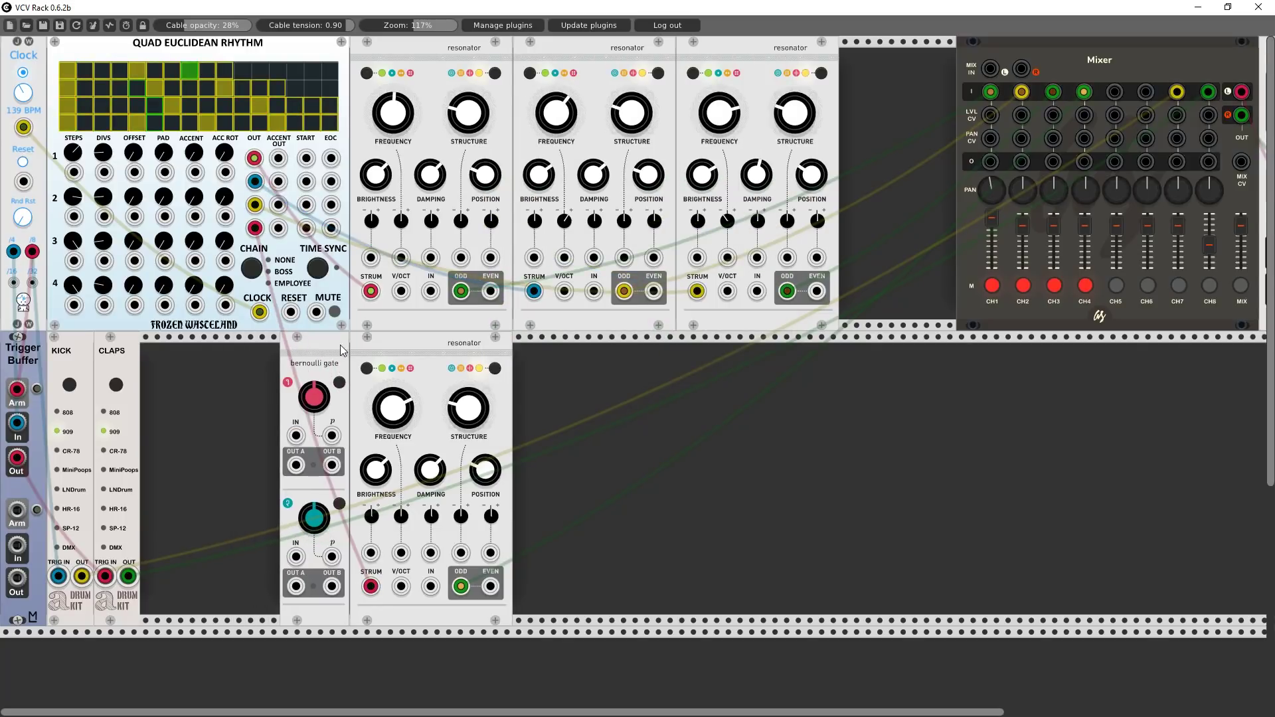
left_click_drag(371, 586, 254, 228)
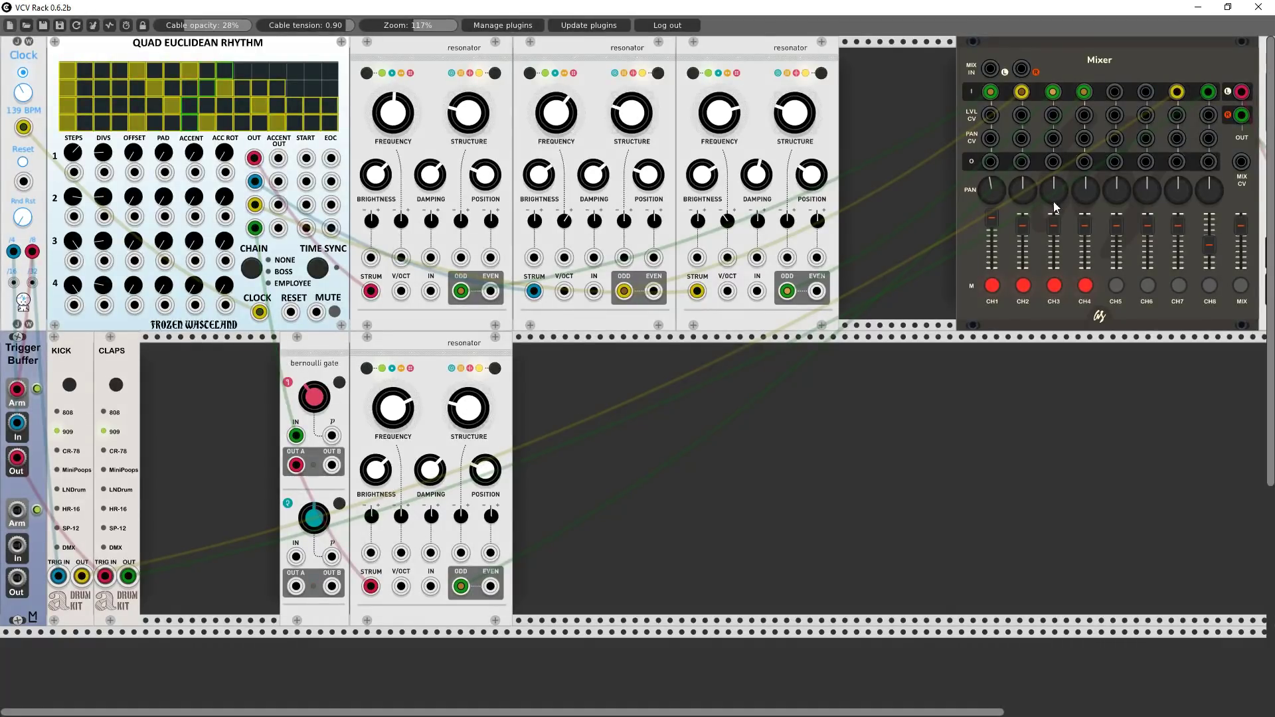
left_click(1085, 285)
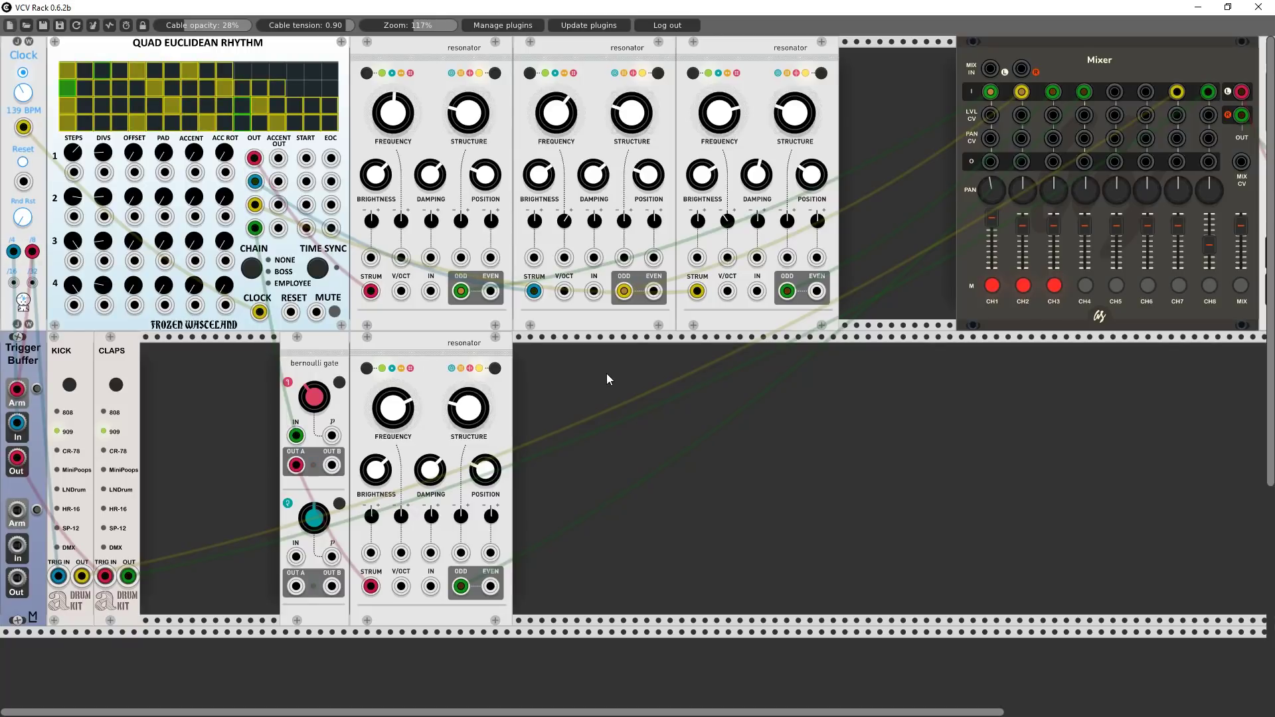
- Add the Fundamental Delay module and place it beside the fourth Resonator
right_click(479, 350)
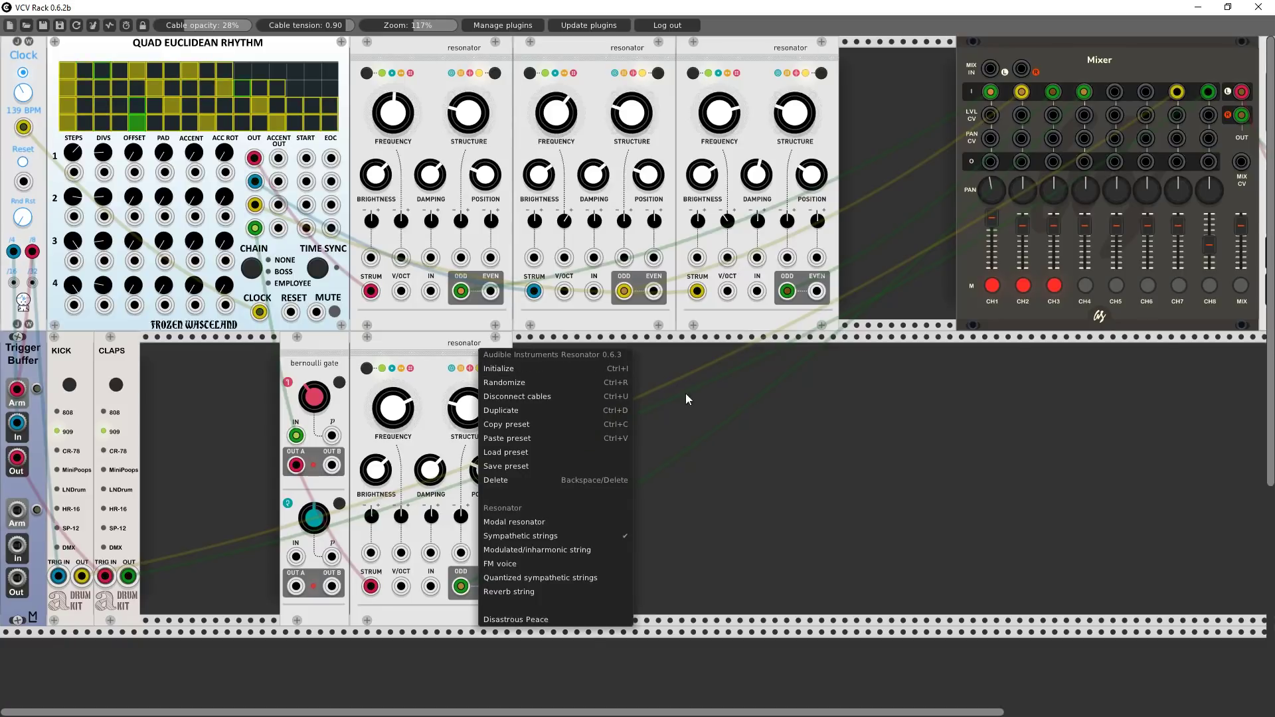
left_click(923, 426)
double_click(653, 448)
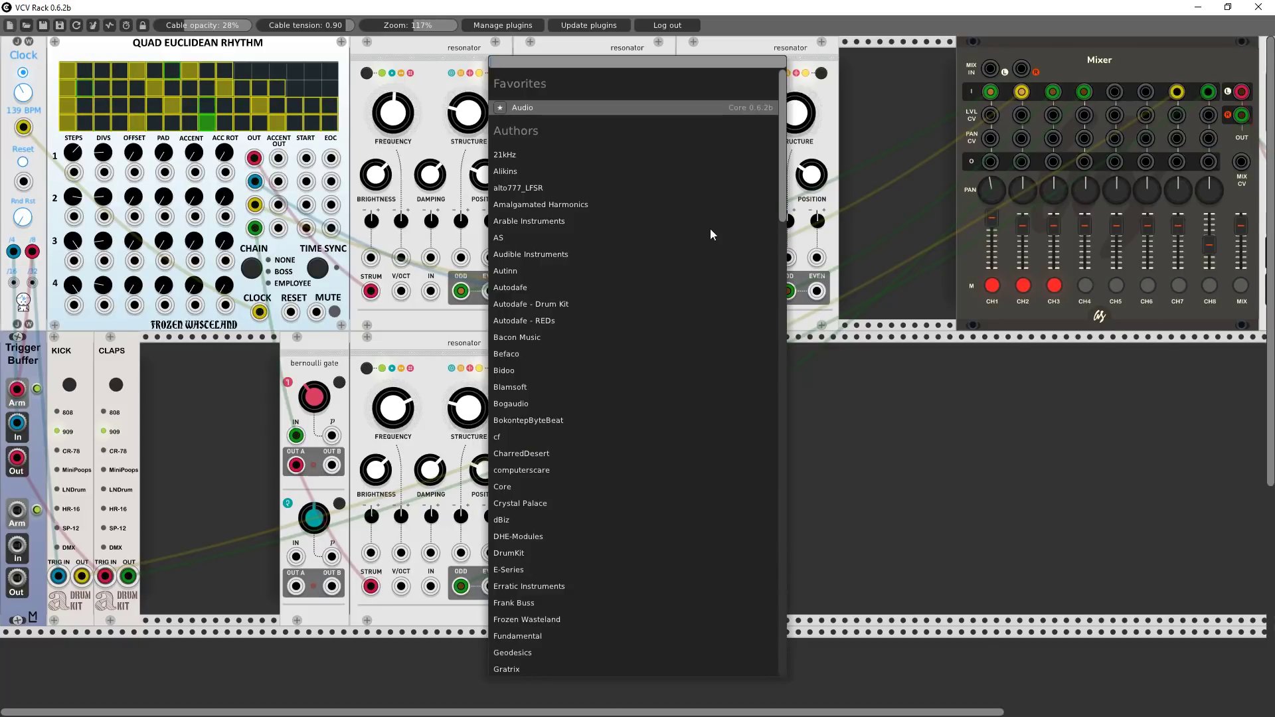
scroll(541, 572, "down", 2)
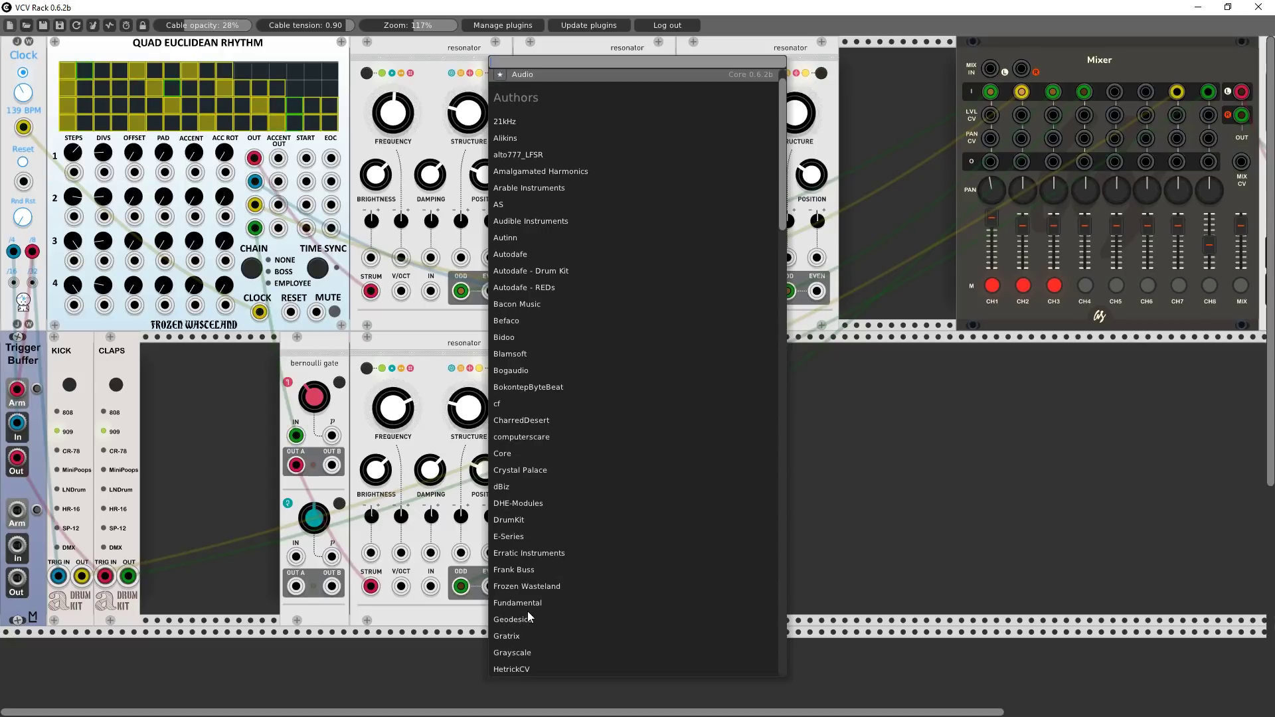
left_click(519, 604)
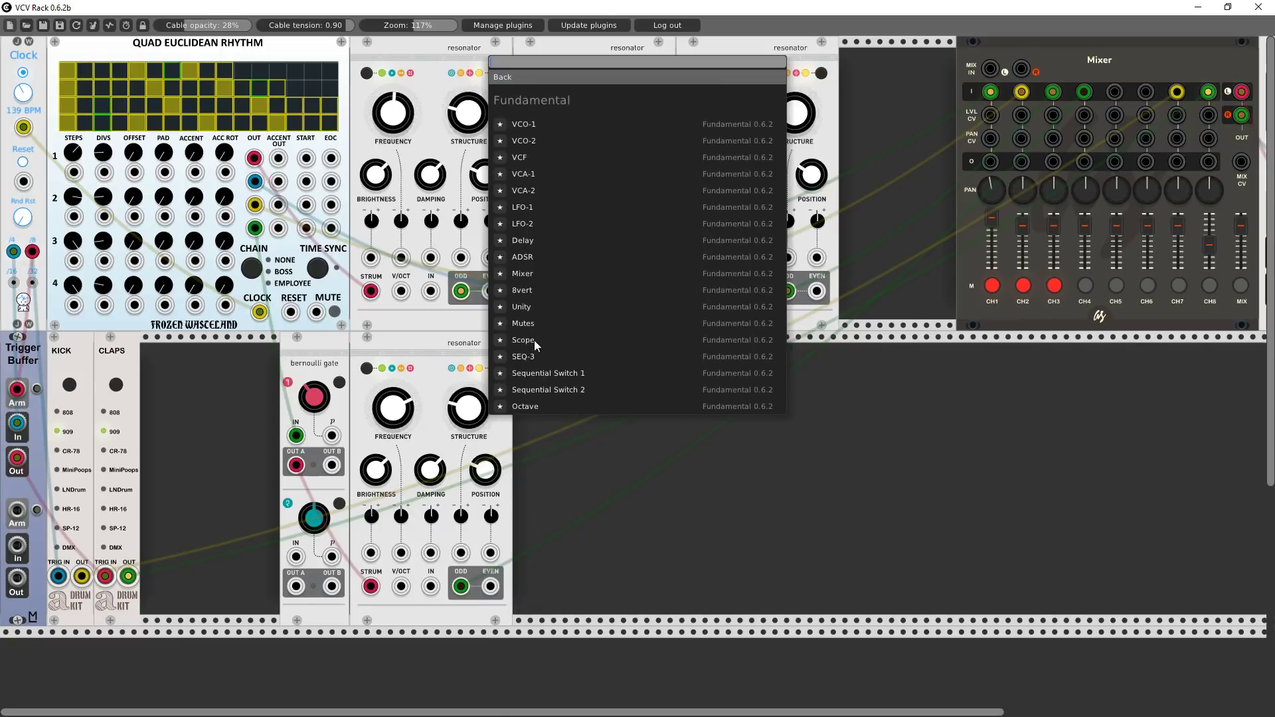
left_click(525, 239)
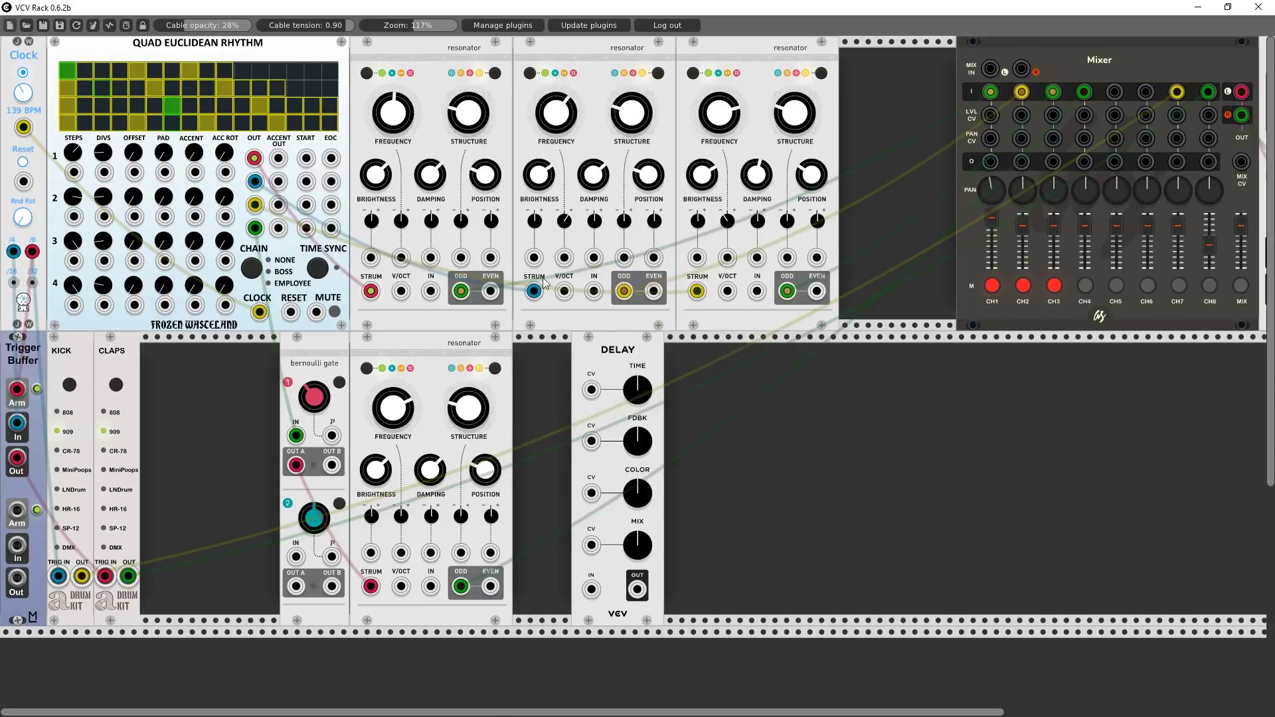
left_click_drag(610, 371, 565, 371)
- Route the fourth Resonator's ODD output through the Delay into mixer channel 4 and raise the Delay's TIME
left_click_drag(1084, 92, 462, 586)
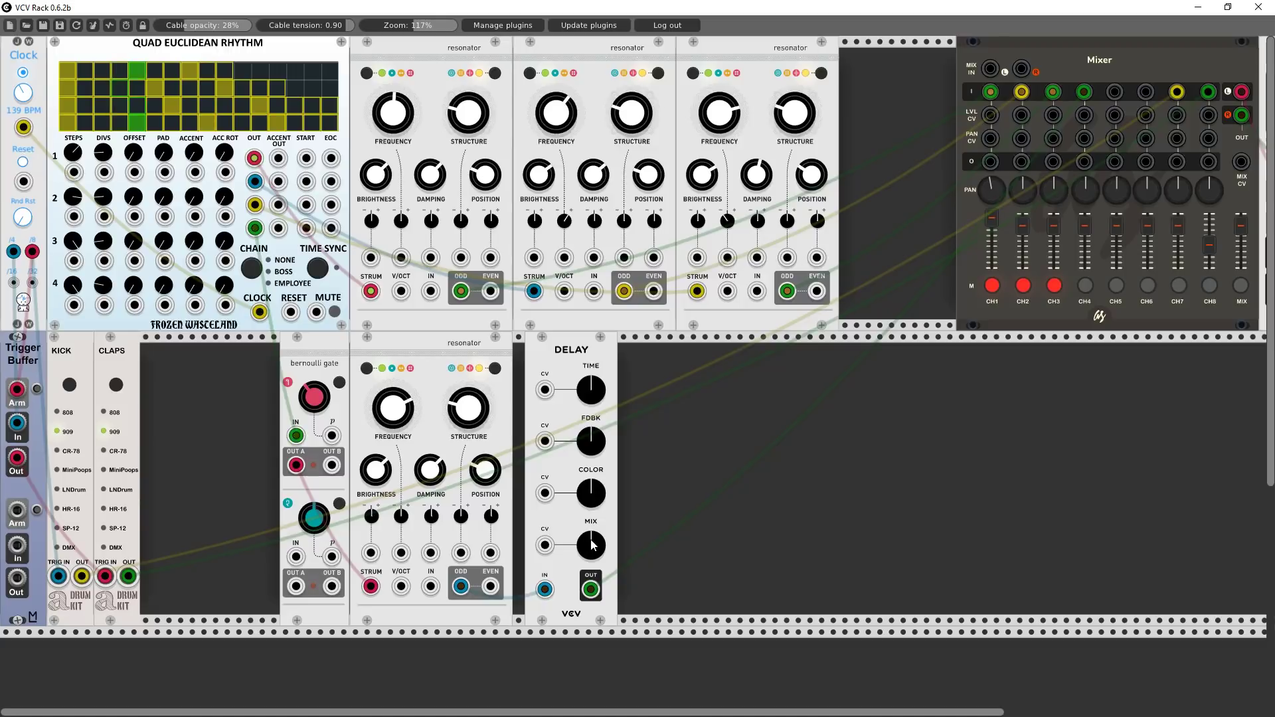
left_click_drag(591, 441, 591, 378)
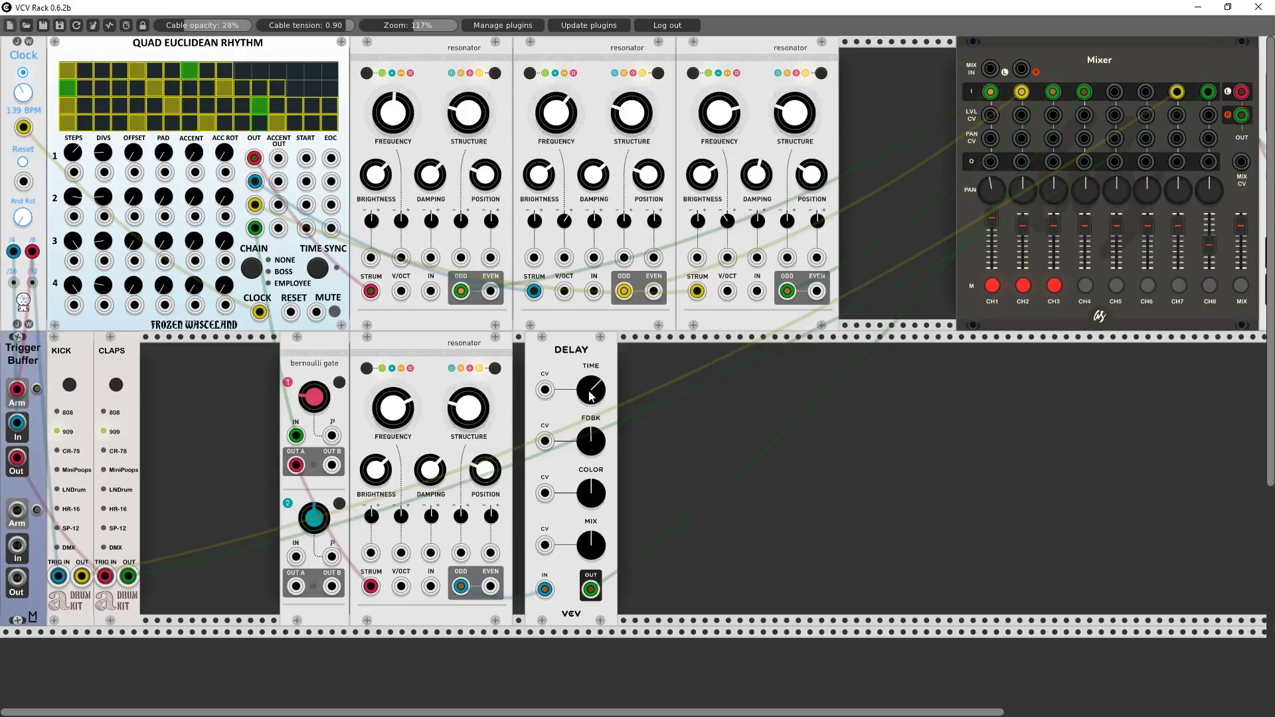
- Raise the Delay's TIME slightly and turn down its FDBK and MIX
left_click_drag(590, 396, 590, 389)
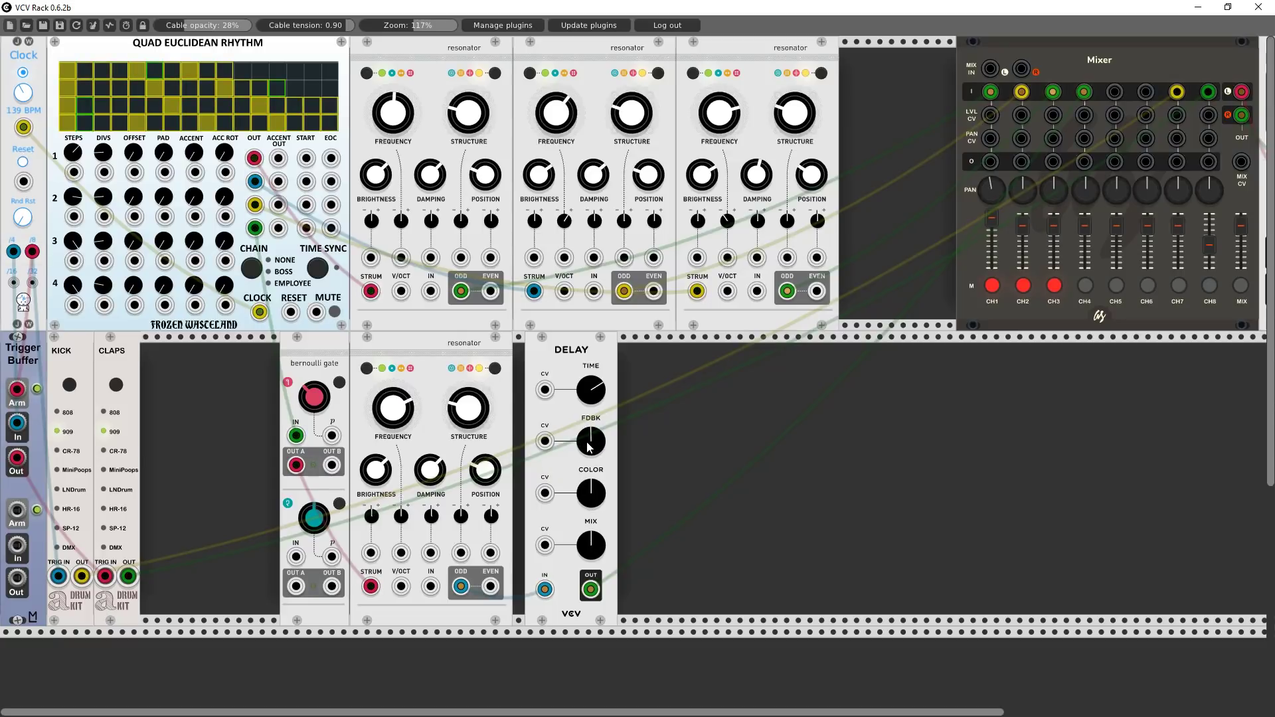
left_click_drag(590, 440, 589, 470)
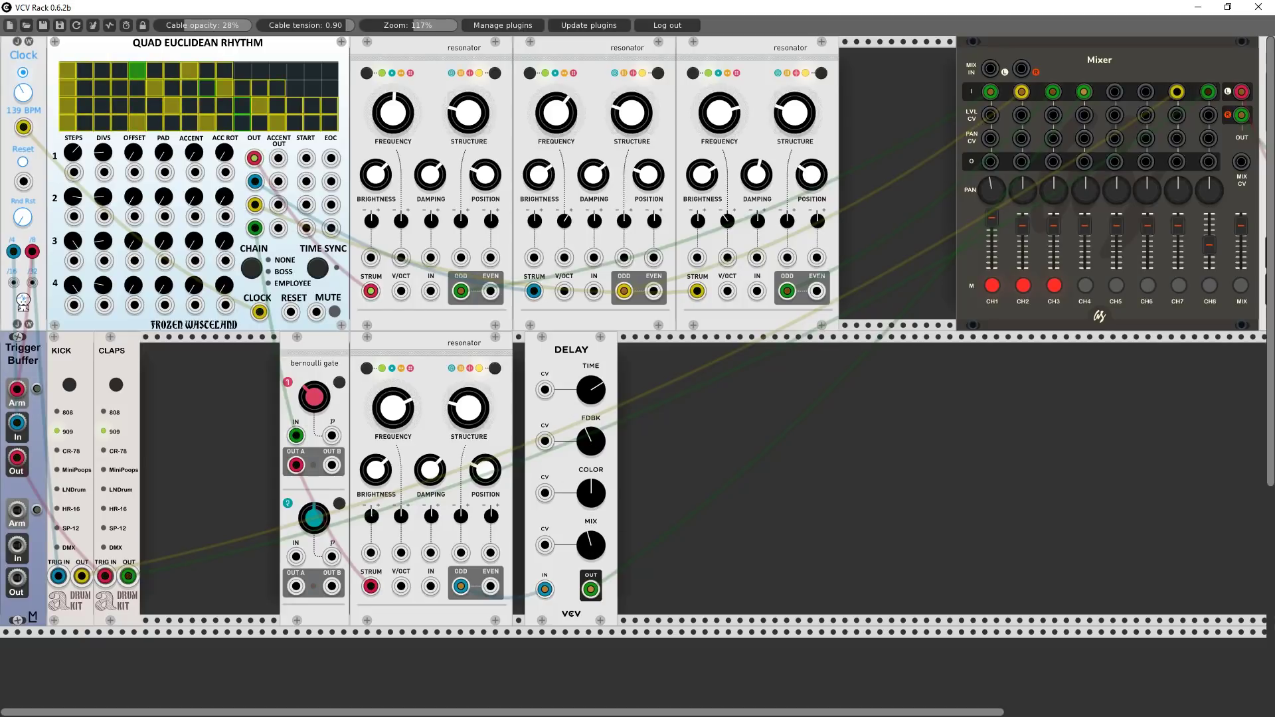
left_click_drag(591, 545, 590, 559)
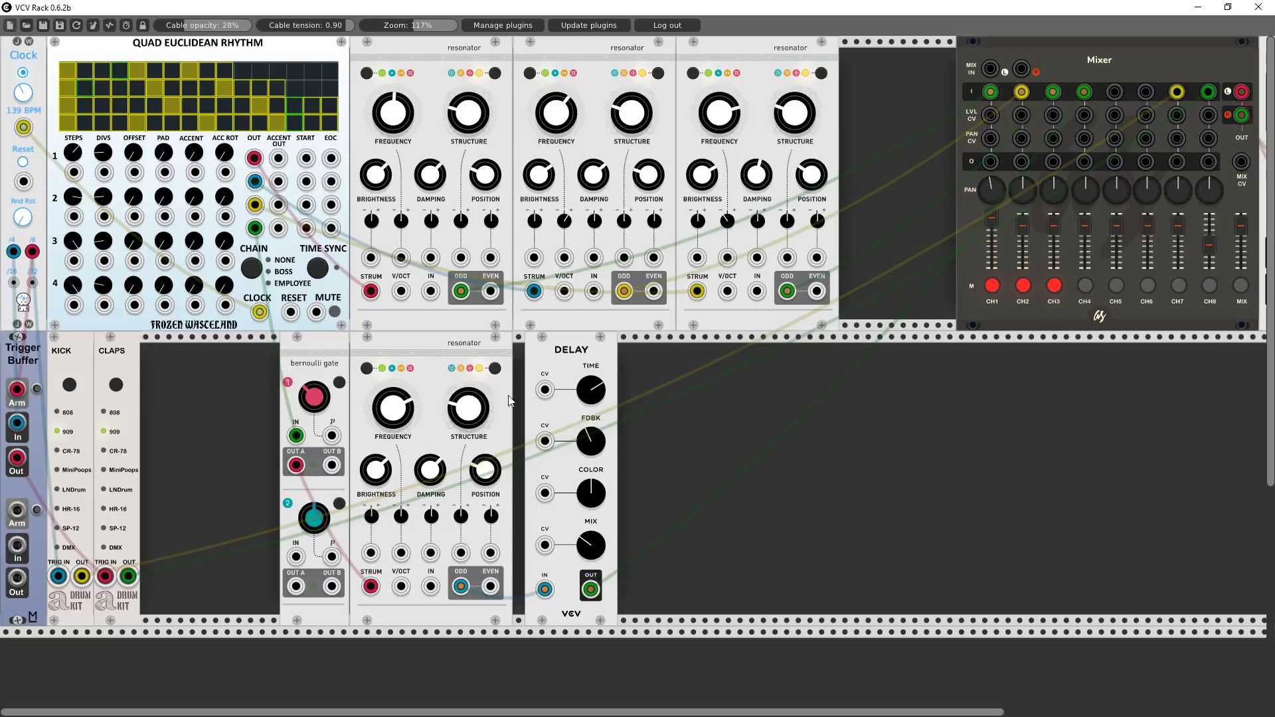
- Shift the Bernoulli Gate, fourth Resonator and Delay along the second row to open space after Claps, and fine-tune the Resonator's STRUCTURE
left_click_drag(484, 345, 496, 349)
left_click_drag(351, 356, 397, 356)
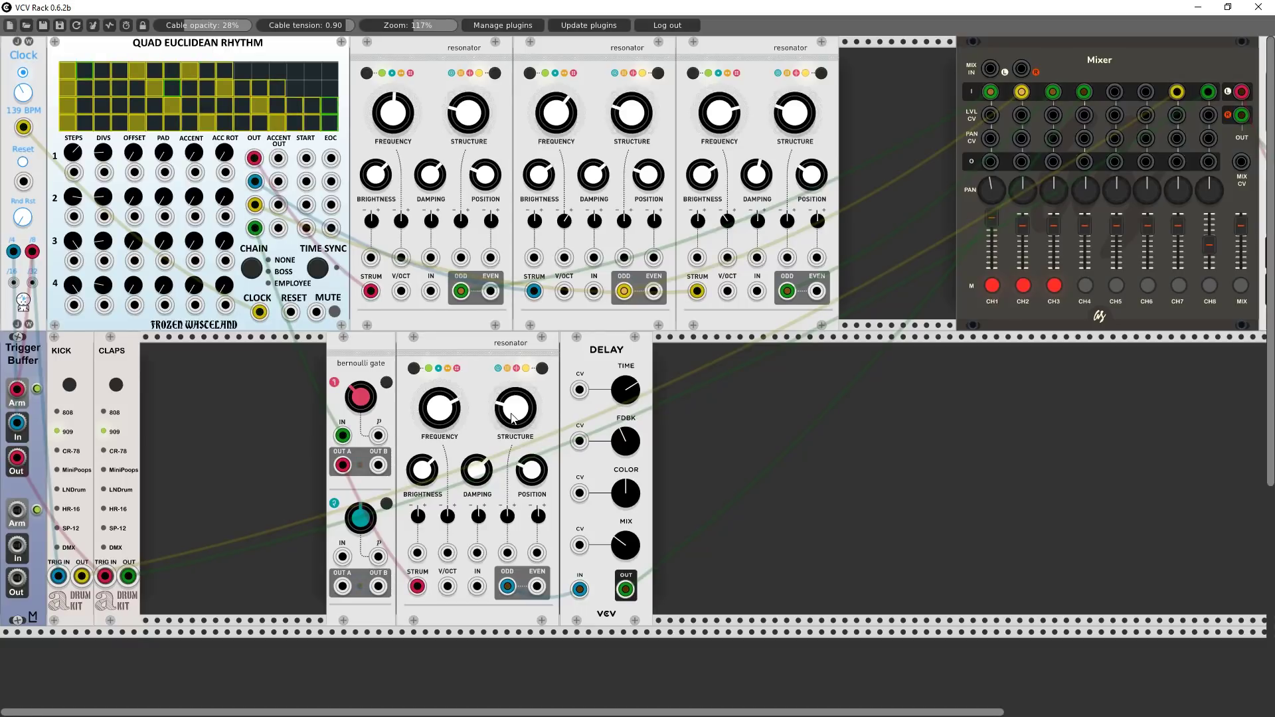
left_click_drag(512, 418, 512, 411)
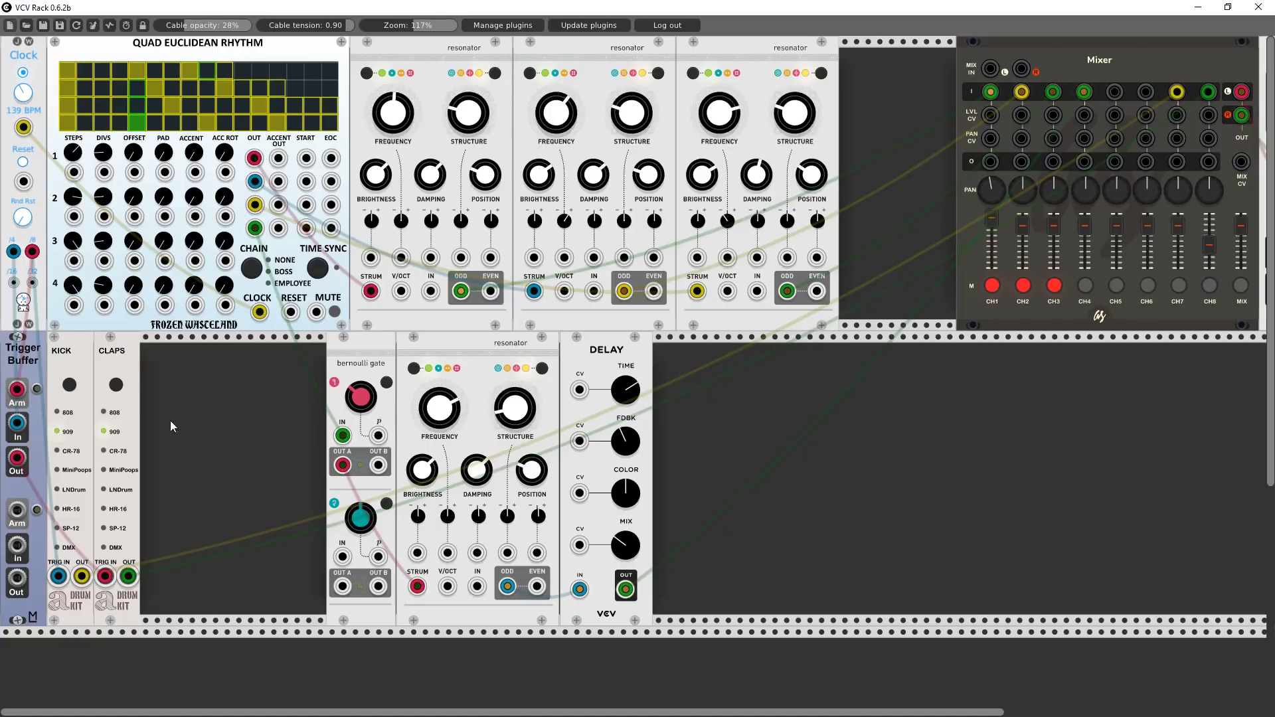
- Add a Fundamental LFO-1 between Claps and the Bernoulli Gate and patch its TRI output into the fourth Resonator's STRUCTURE modulation input
right_click(247, 373)
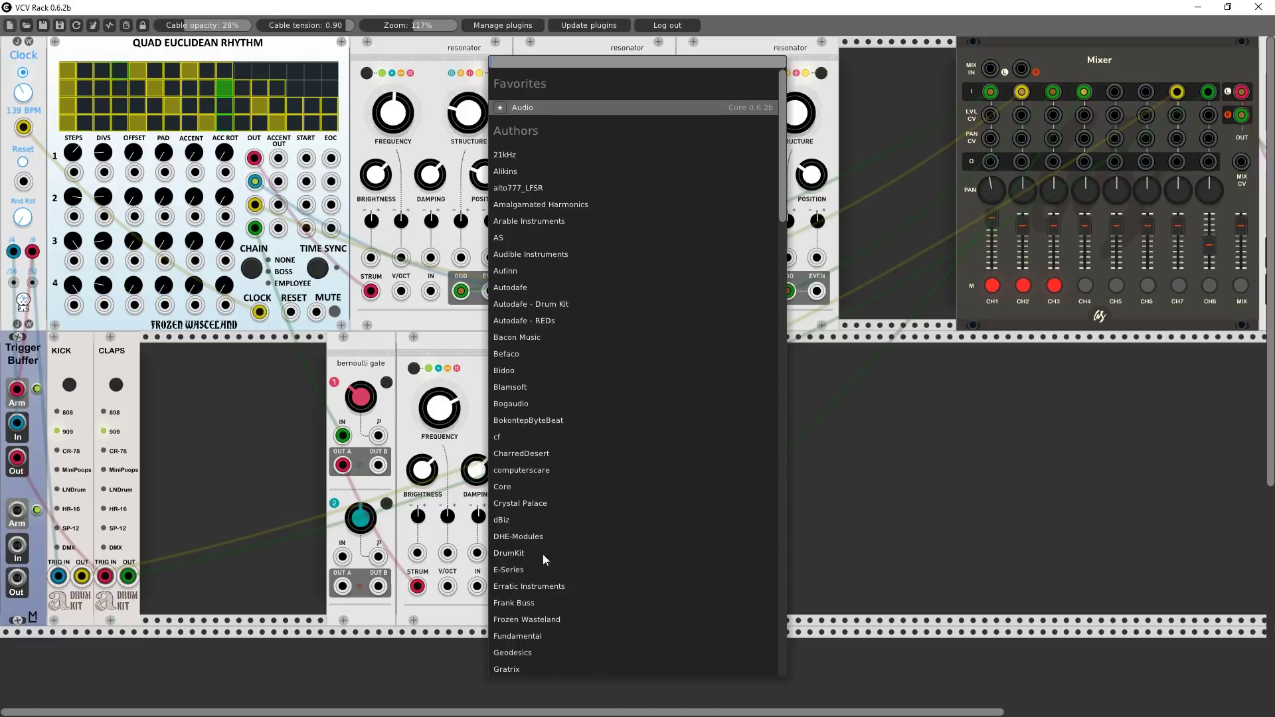
left_click(537, 635)
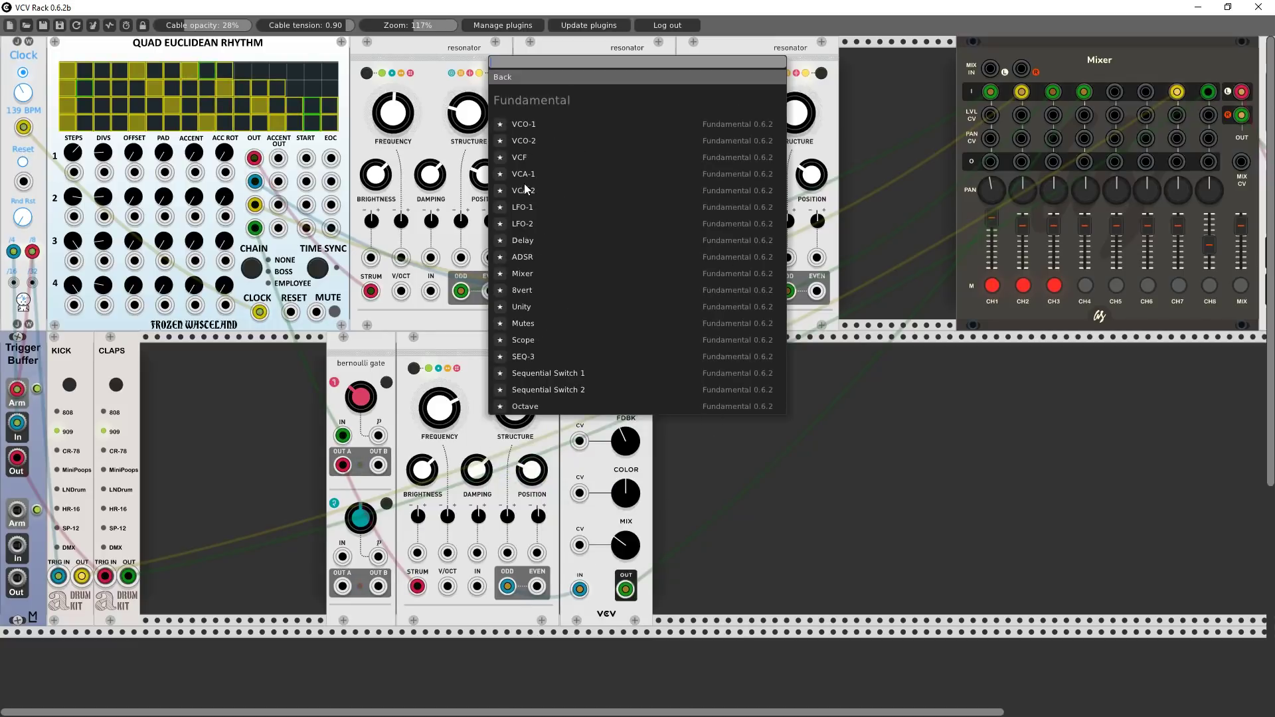
left_click(524, 207)
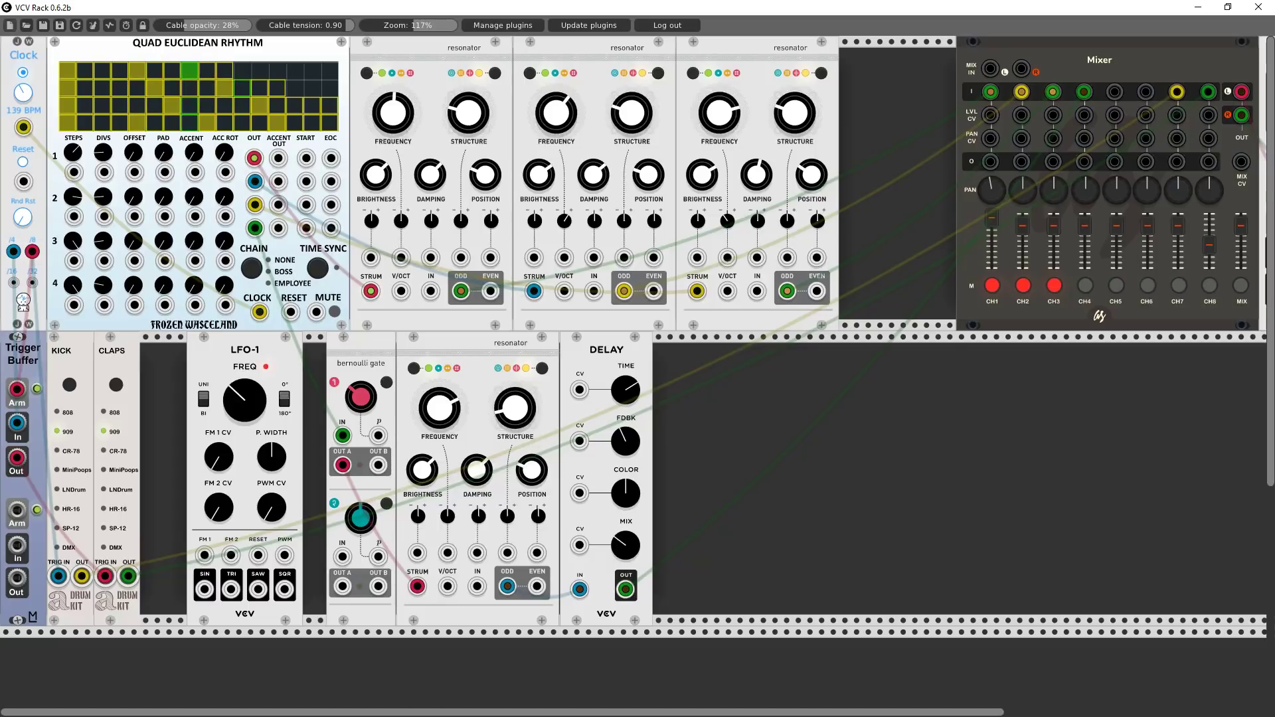
left_click_drag(231, 589, 507, 553)
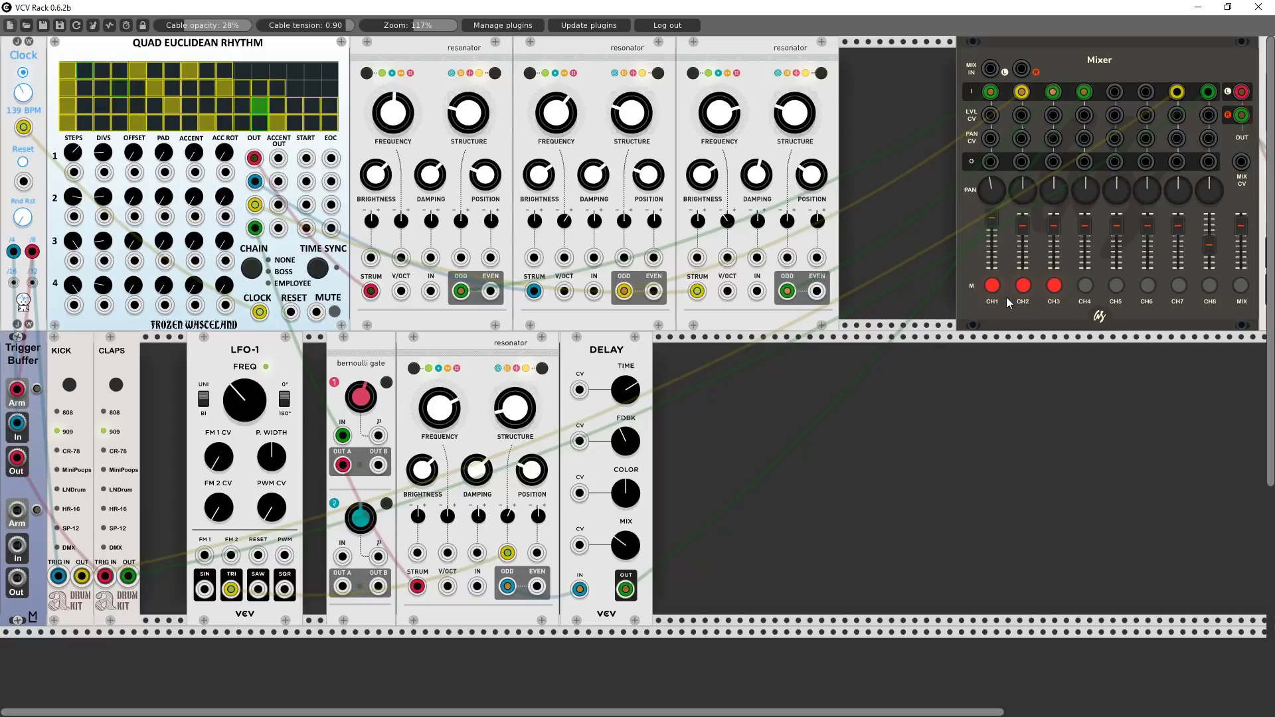
- Unmute mixer channels 1, 2 and 3 to hear all four Resonators together
left_click(993, 287)
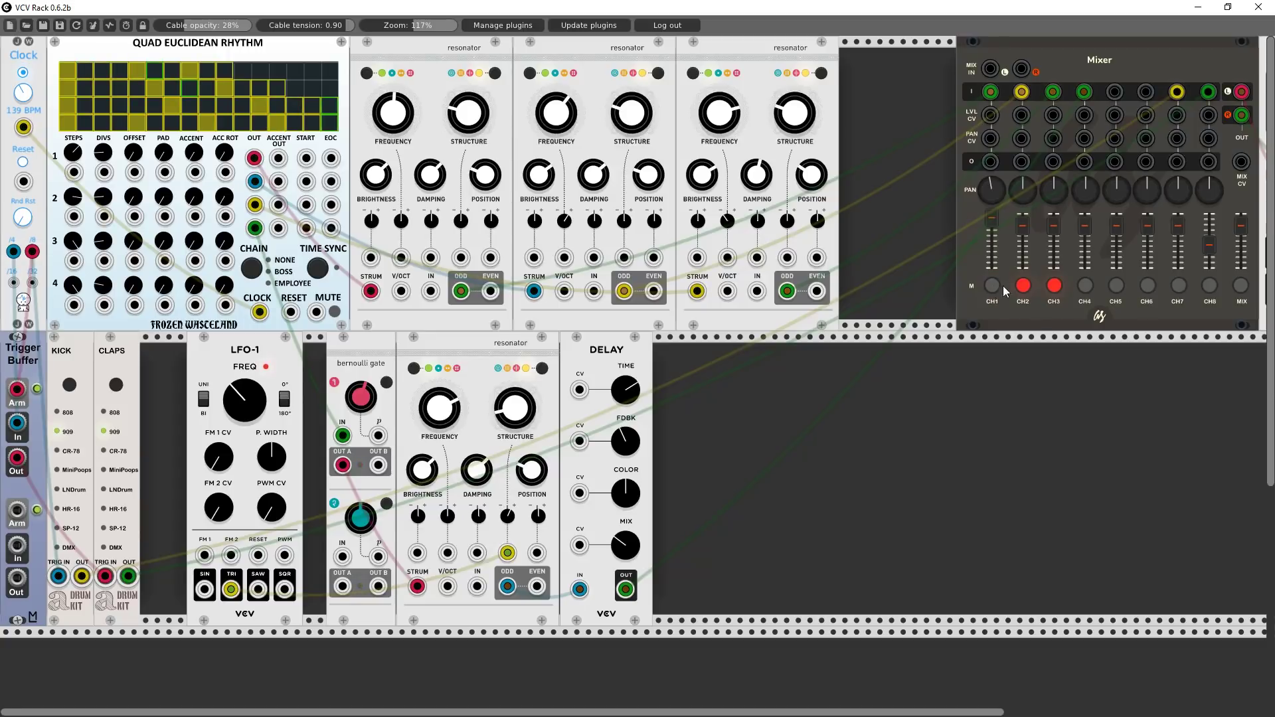
left_click(1023, 285)
left_click(1053, 286)
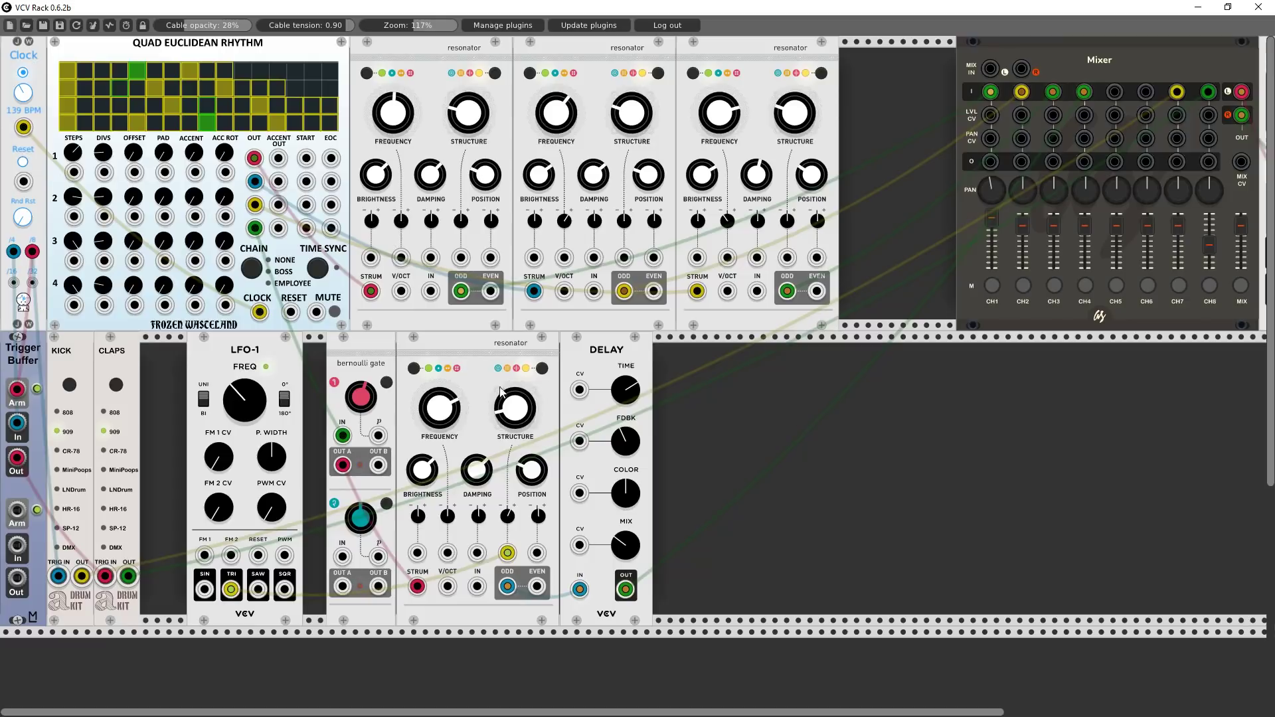
- Close the gaps in the second row by moving LFO-1, Bernoulli Gate, Resonator and Delay up against Claps
left_click_drag(267, 356, 221, 355)
left_click_drag(332, 364, 263, 364)
left_click_drag(425, 352, 355, 354)
left_click_drag(581, 362, 511, 359)
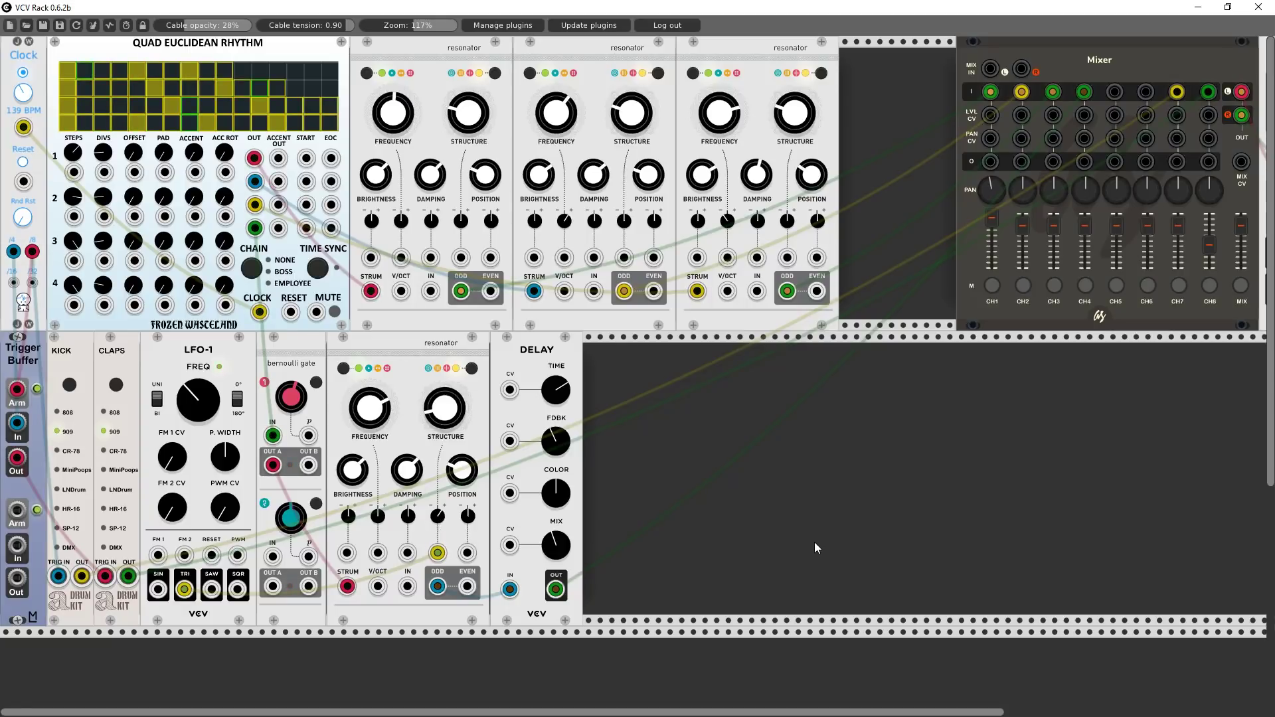
- Mute mixer channels 1 to 4
left_click(990, 285)
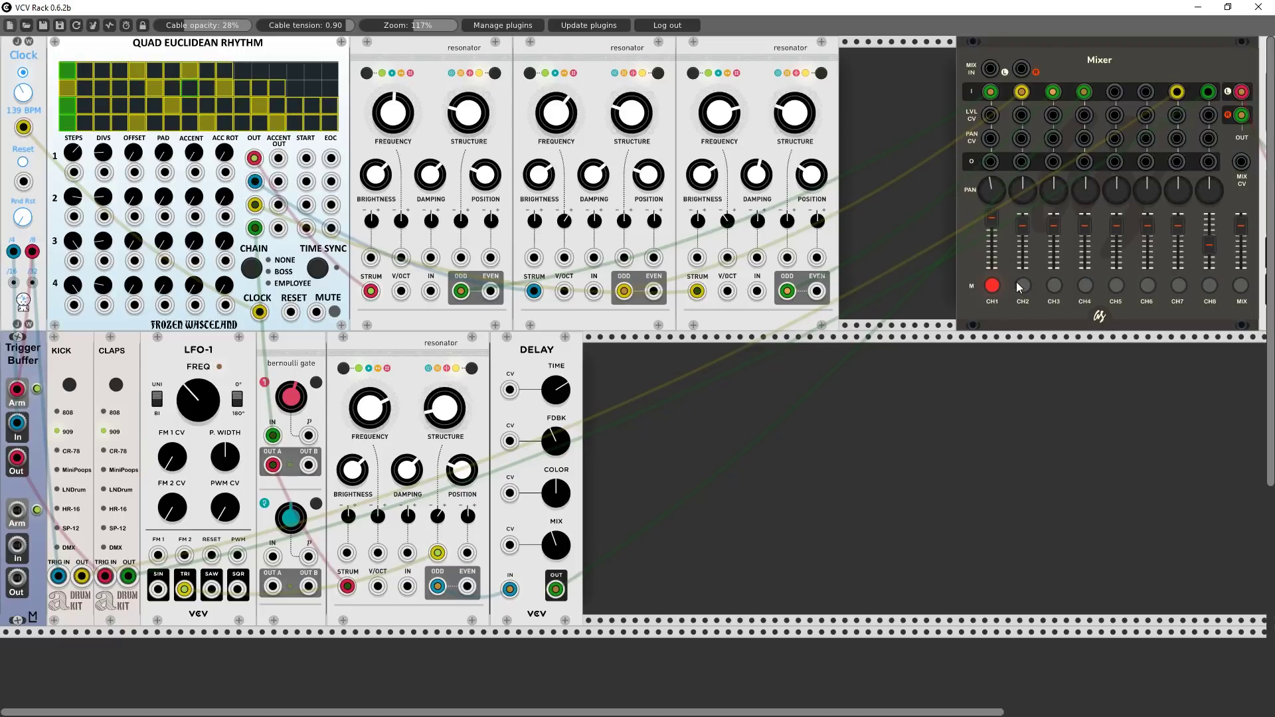
left_click(1023, 284)
left_click(1054, 286)
left_click(1085, 284)
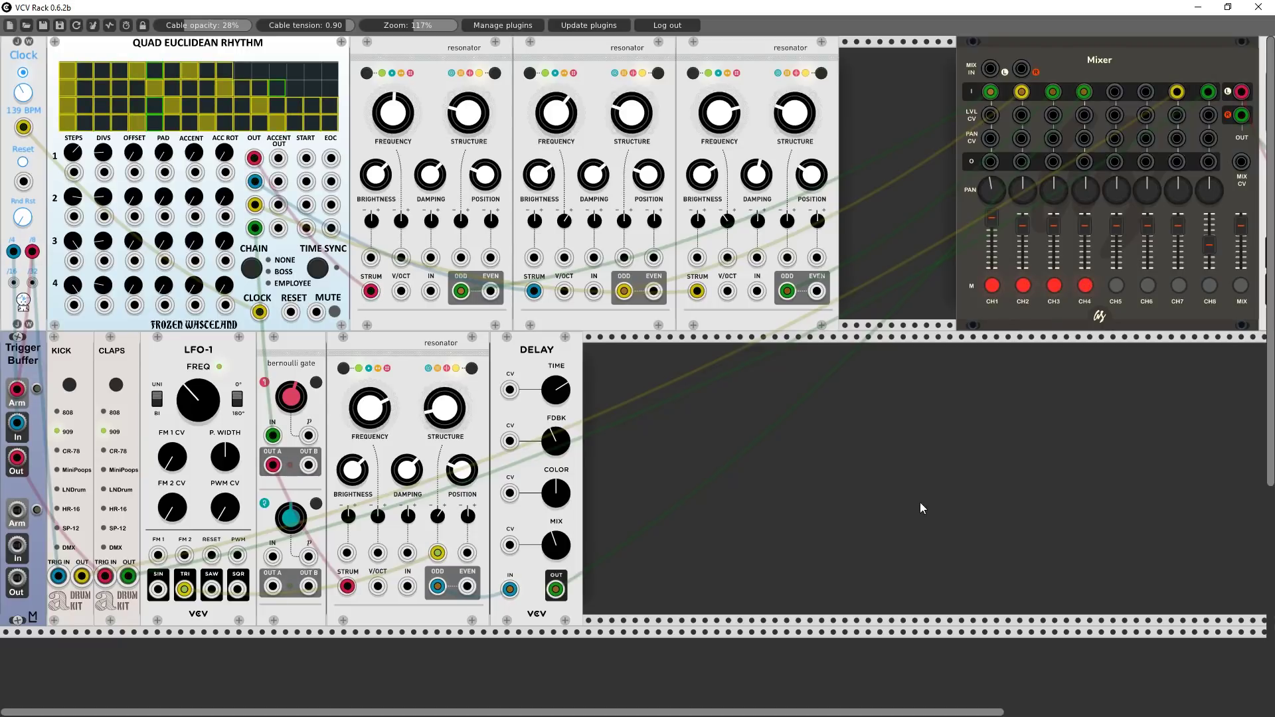
- Add the Befaco Rampage module and place it directly after the Delay
right_click(966, 453)
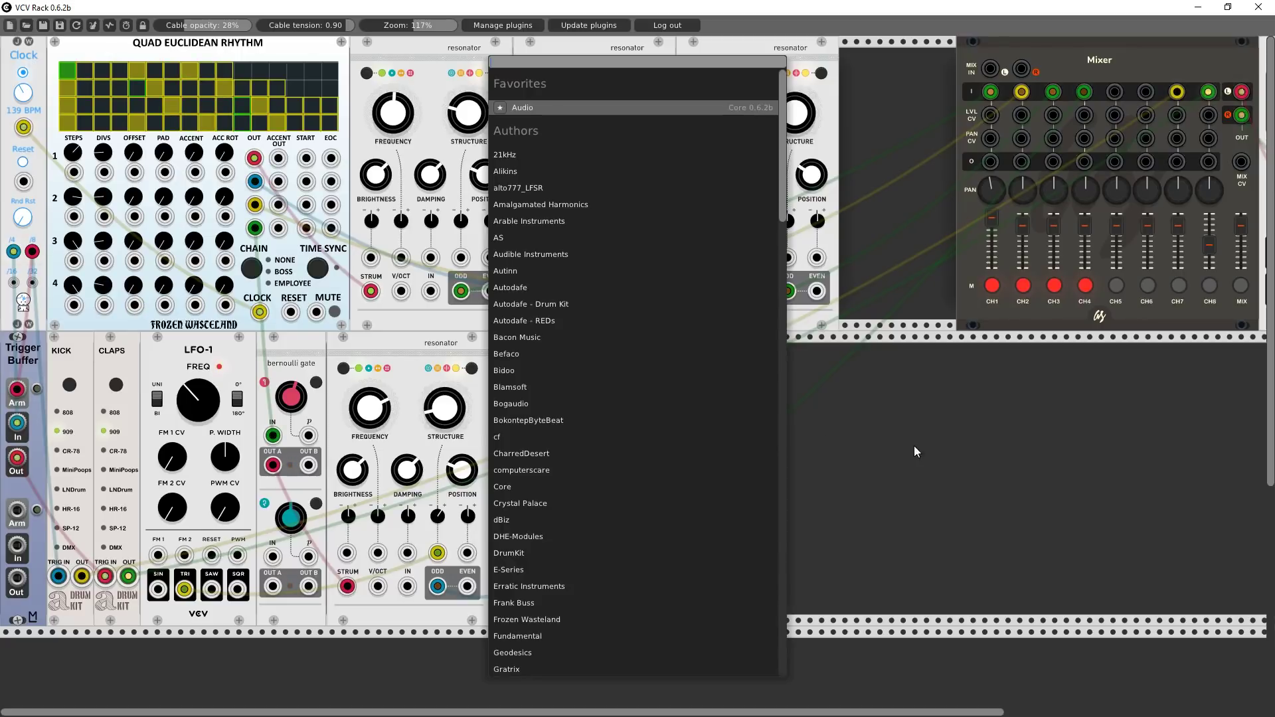
left_click(514, 334)
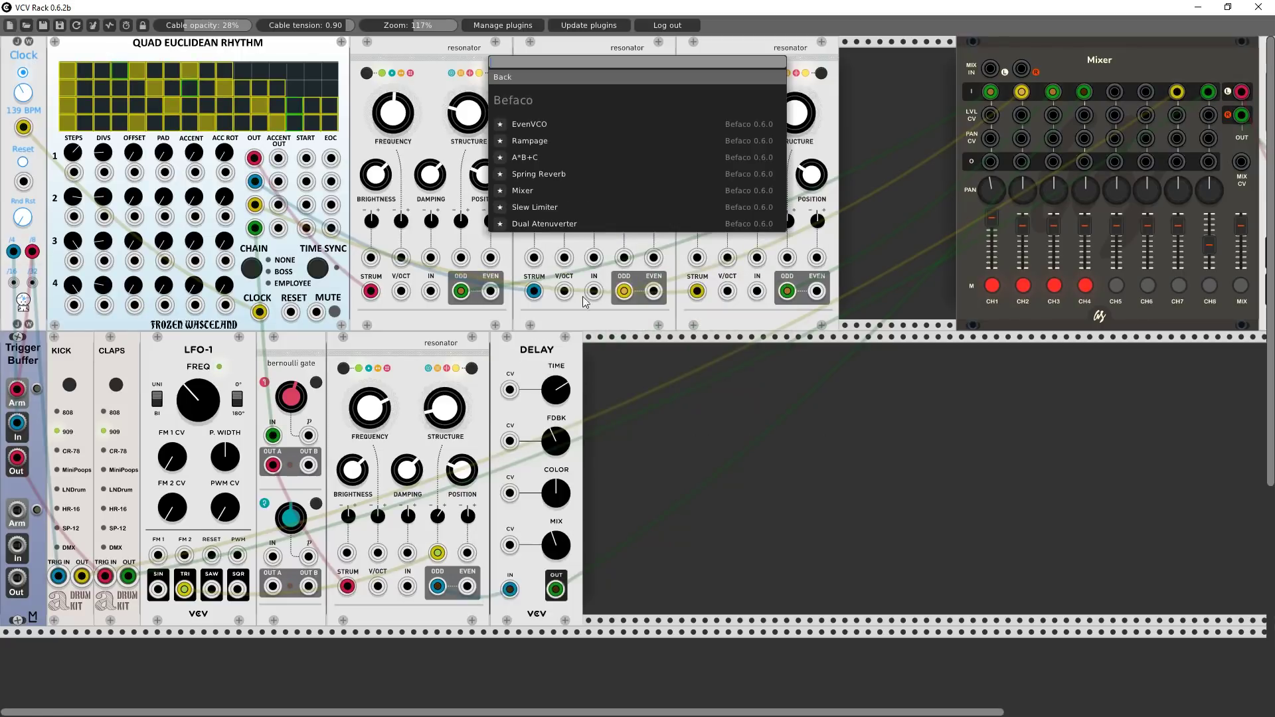
left_click(525, 141)
left_click_drag(943, 344, 666, 372)
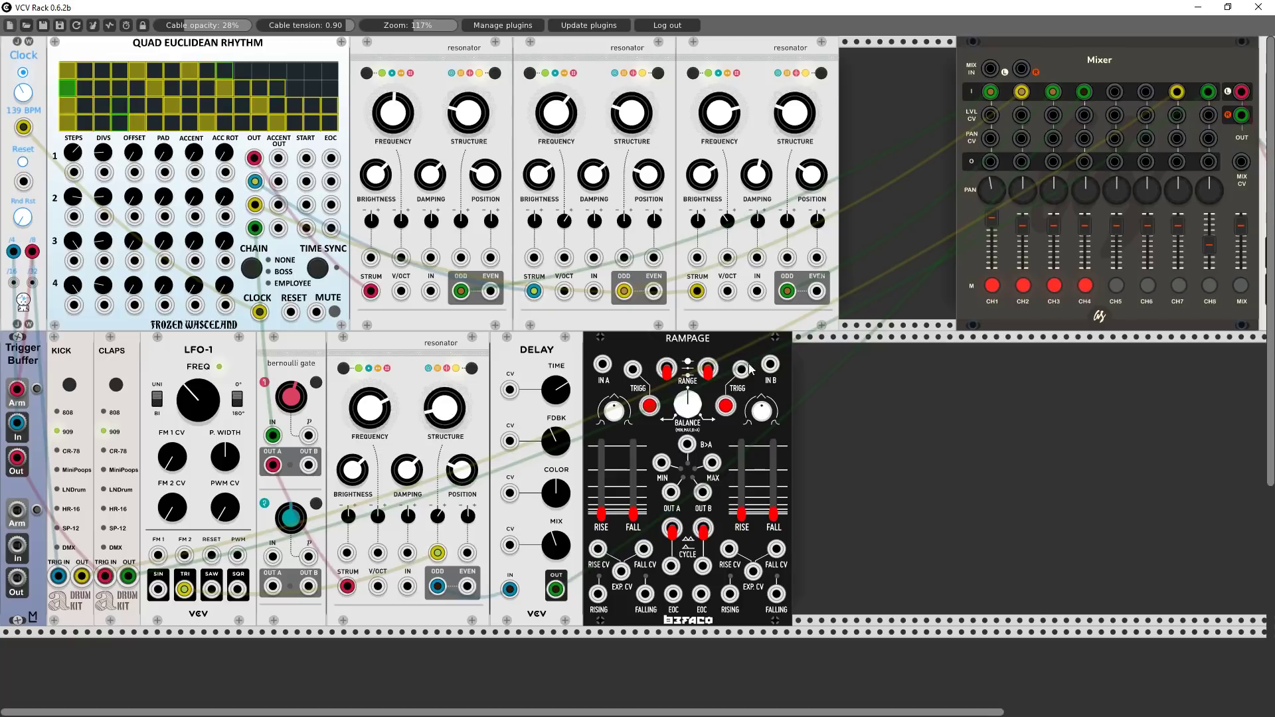
- Add an Audible Instruments Macro Oscillator directly after Rampage and set its model to WTX4
right_click(896, 417)
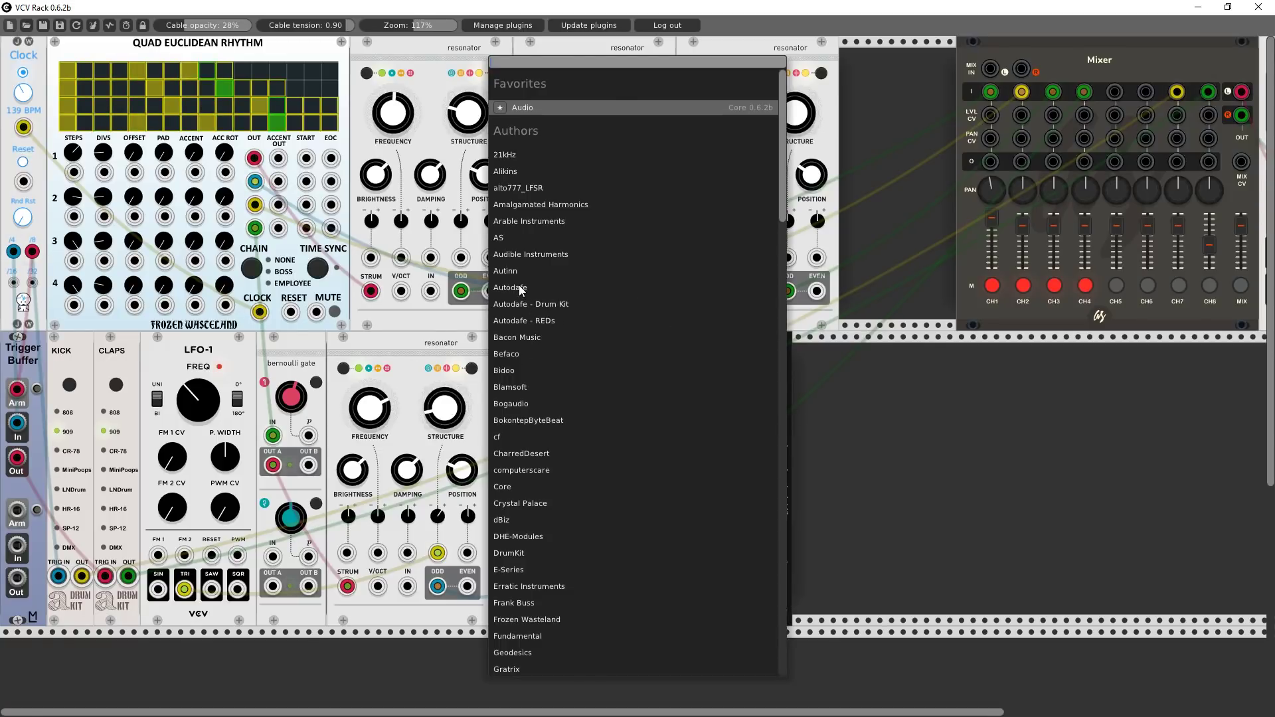
left_click(513, 255)
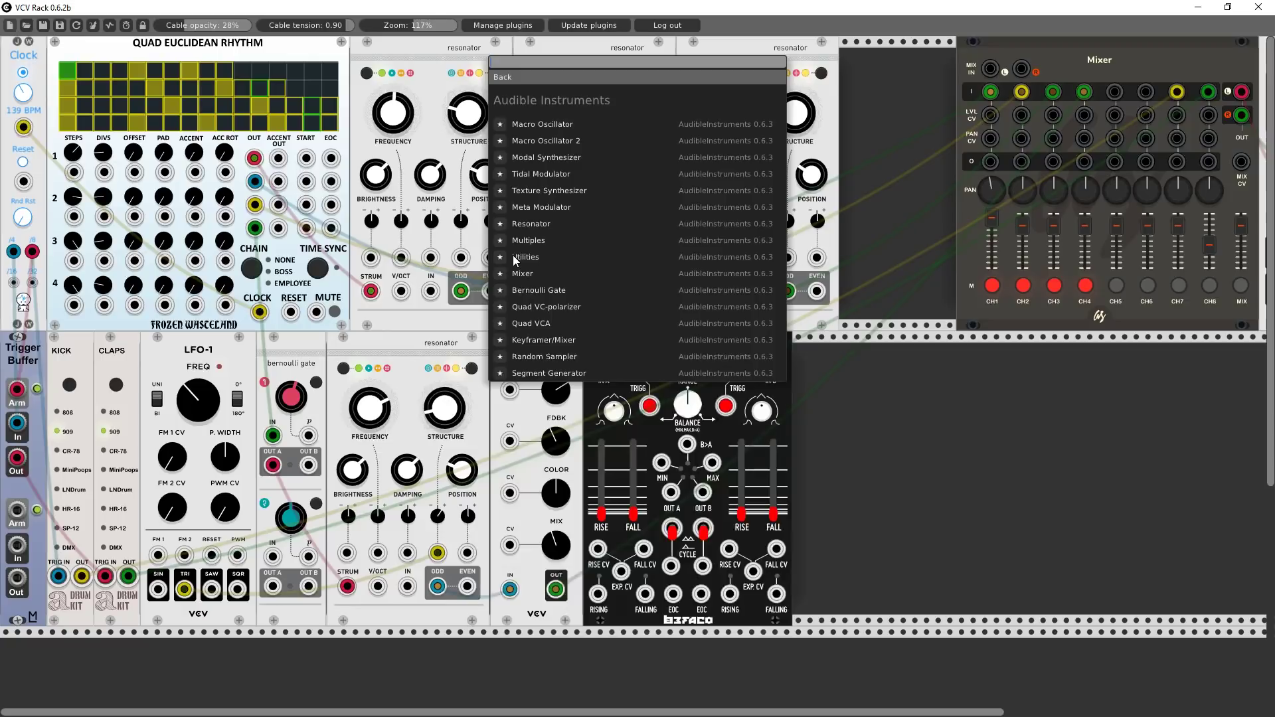
left_click(555, 123)
left_click_drag(914, 352, 891, 349)
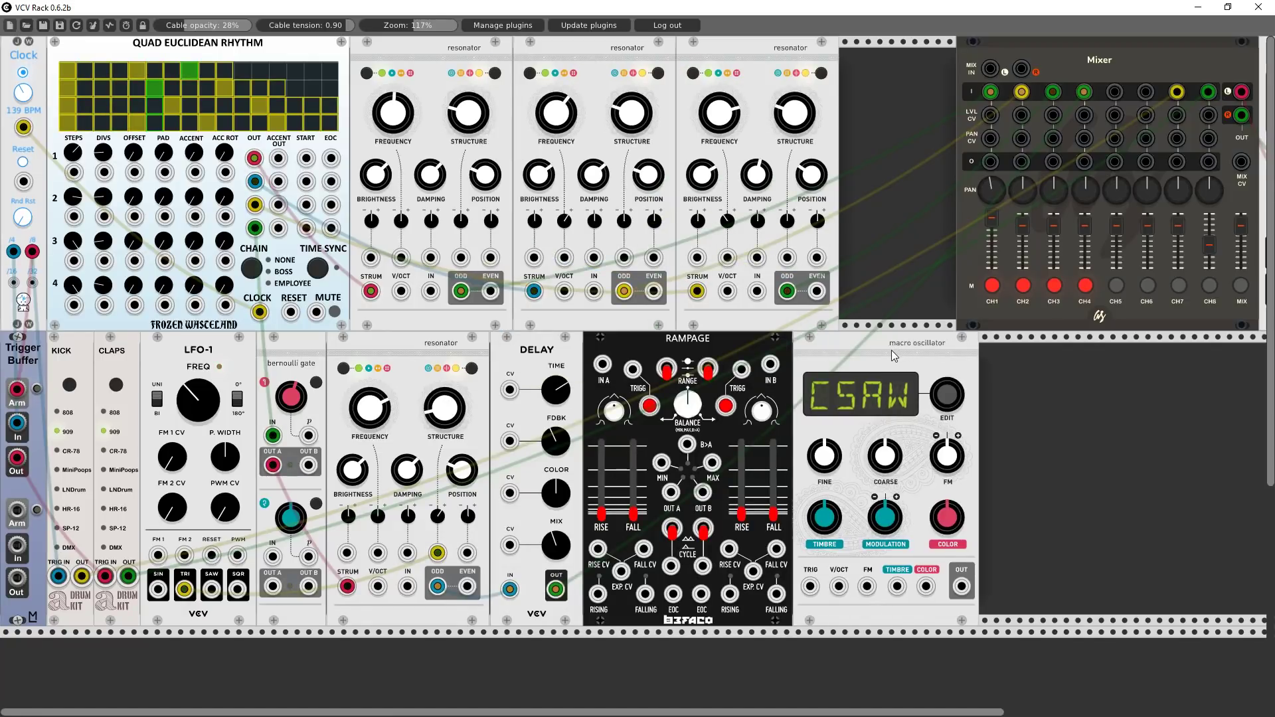
left_click_drag(933, 414, 933, 270)
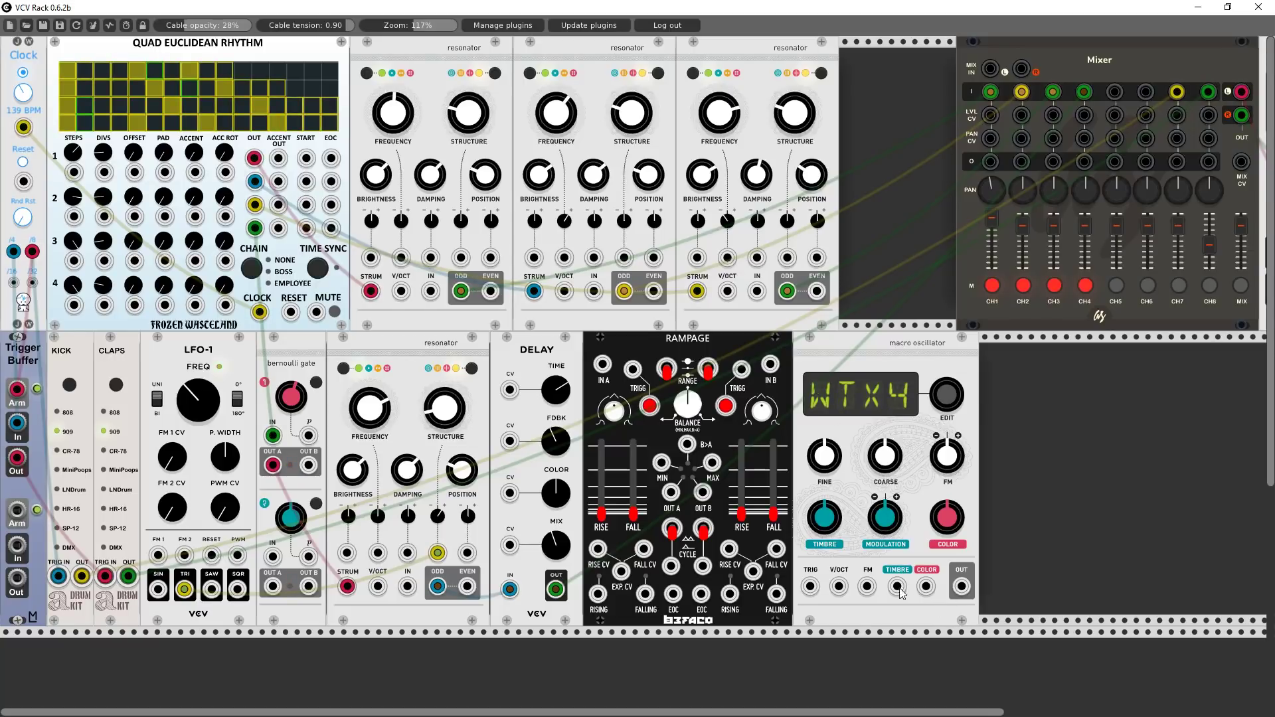
- Patch the Macro Oscillator's OUT into mixer channel 5 at a reduced level and turn its COLOR down
left_click_drag(961, 586, 1115, 92)
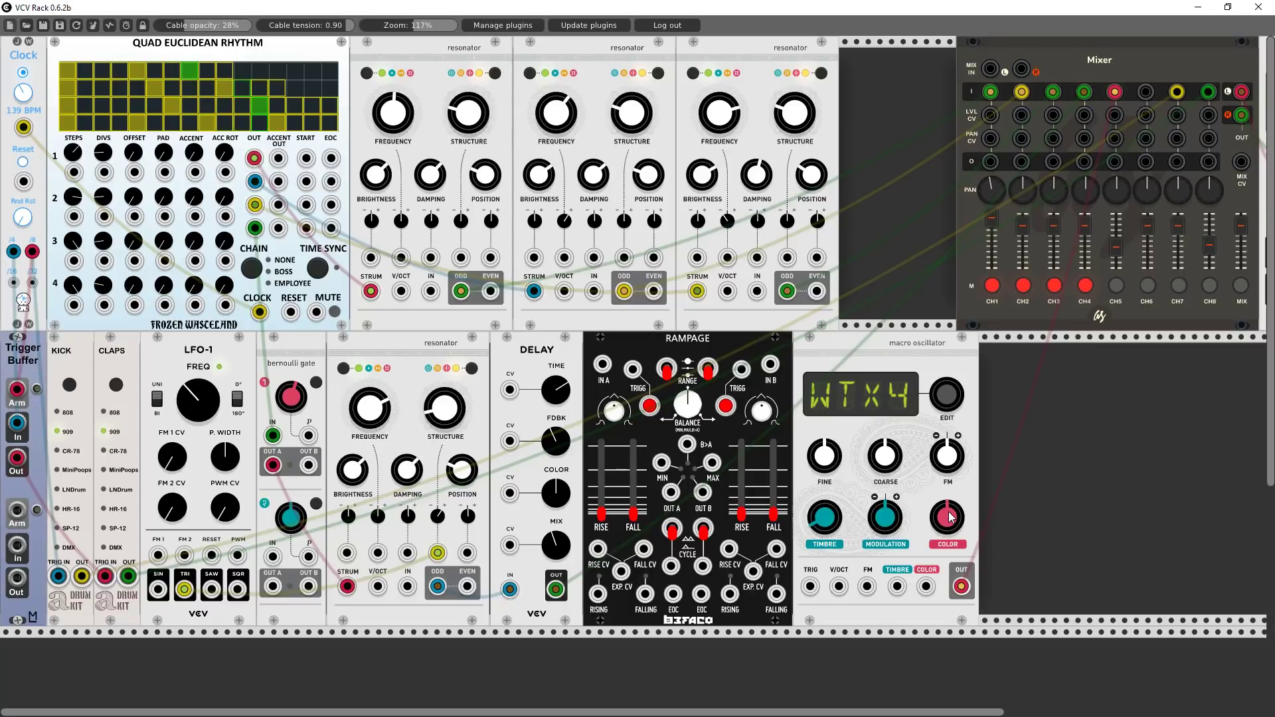
left_click_drag(950, 517, 951, 526)
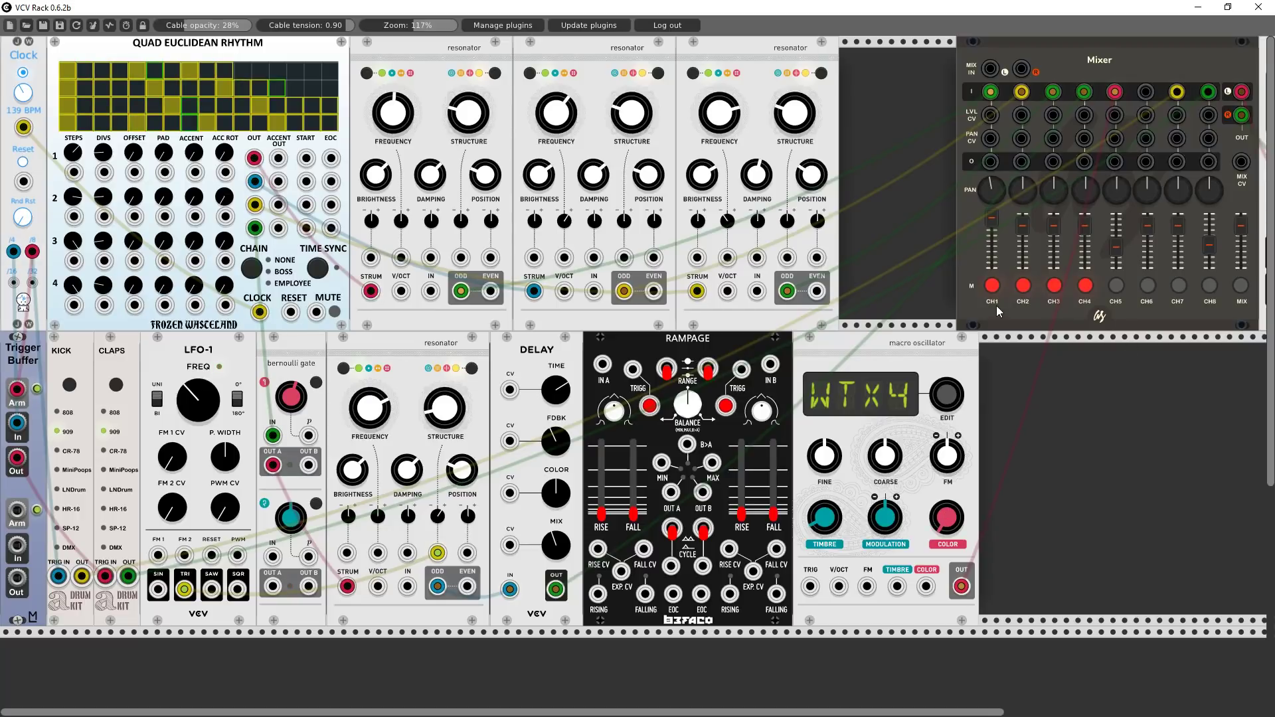
- Unmute mixer channels 1, 2 and 3 to hear the Resonators with the Macro Oscillator
left_click(991, 286)
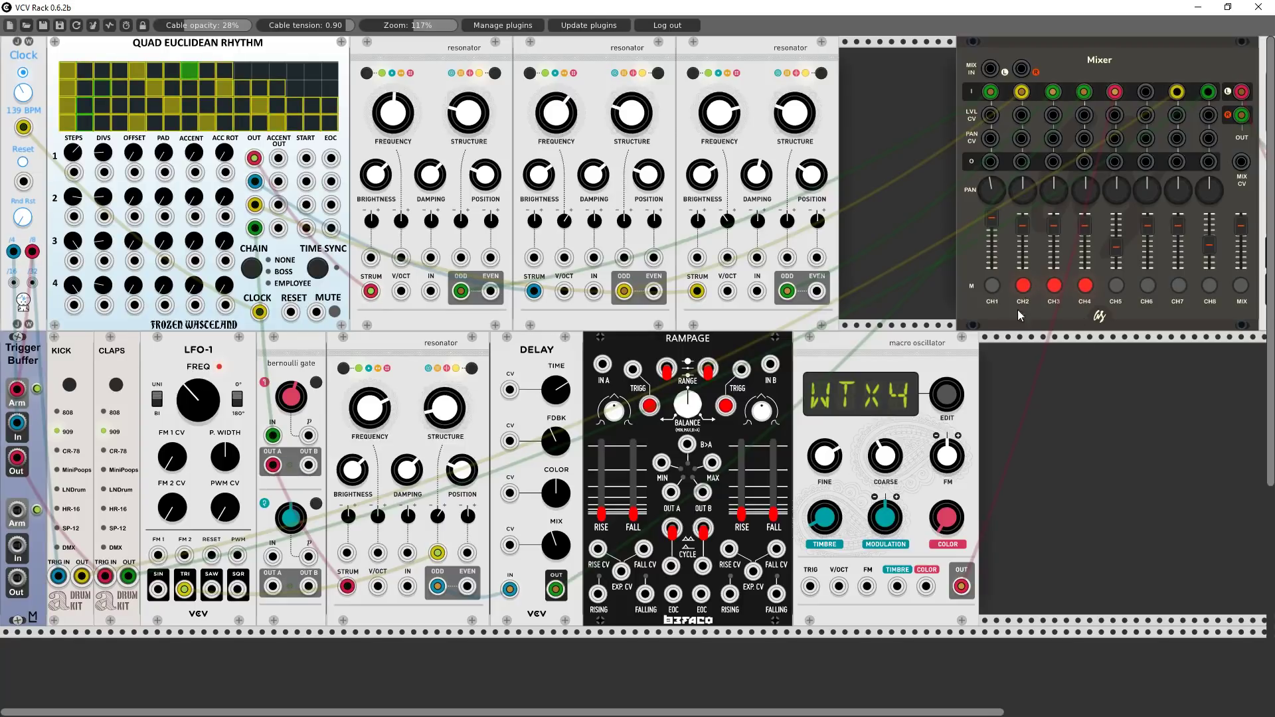
left_click(1022, 286)
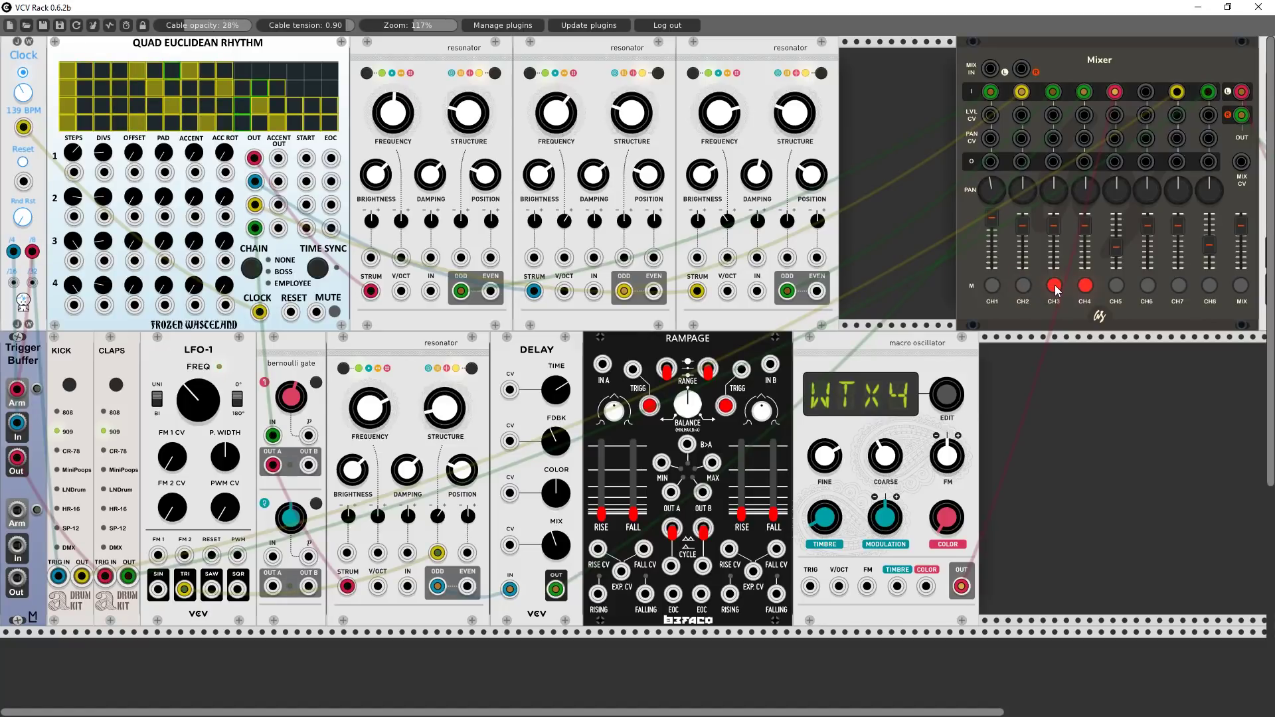
left_click(1055, 287)
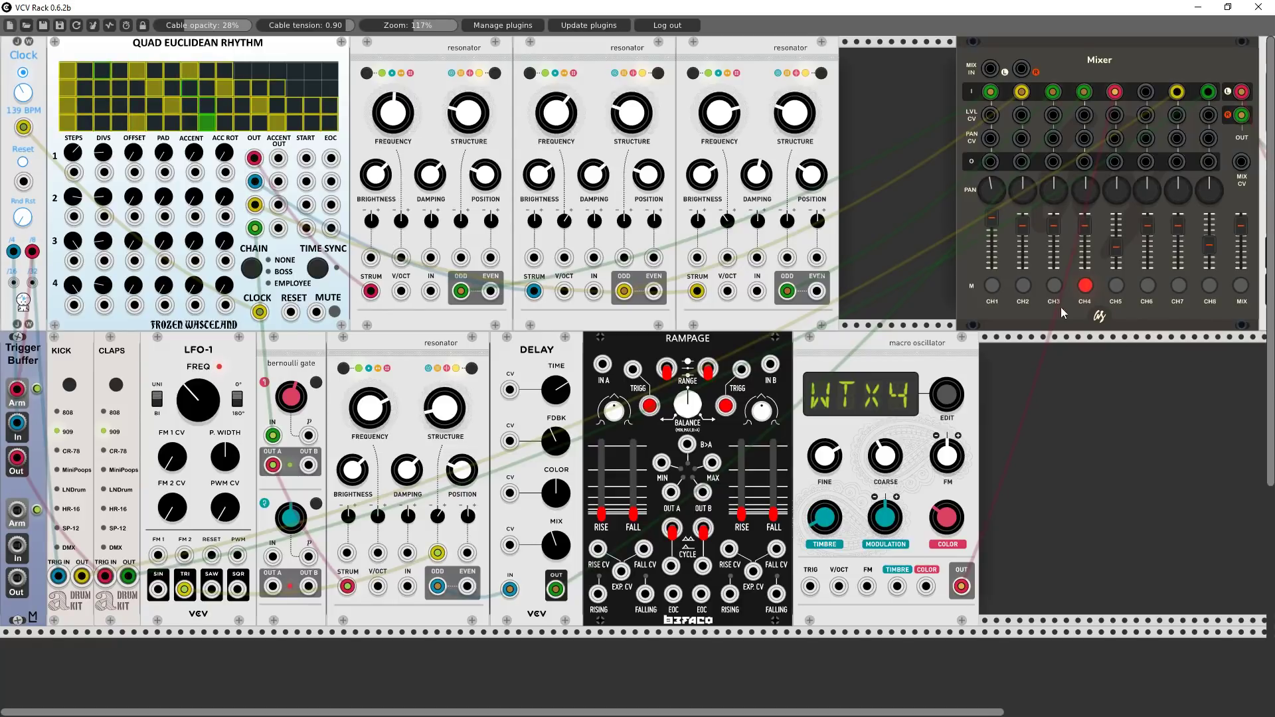
- Mute mixer channels 2, 3 and 5, leaving channel 1 on
left_click(1055, 285)
left_click(1022, 286)
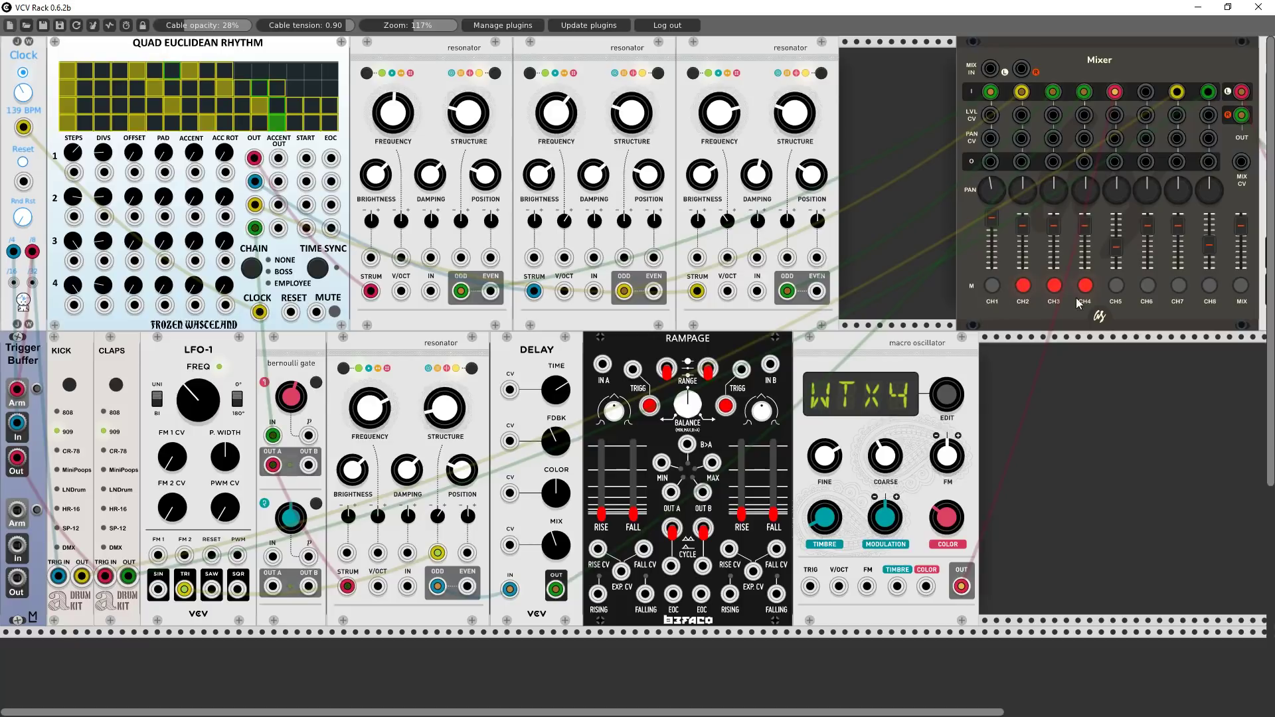
left_click(1117, 286)
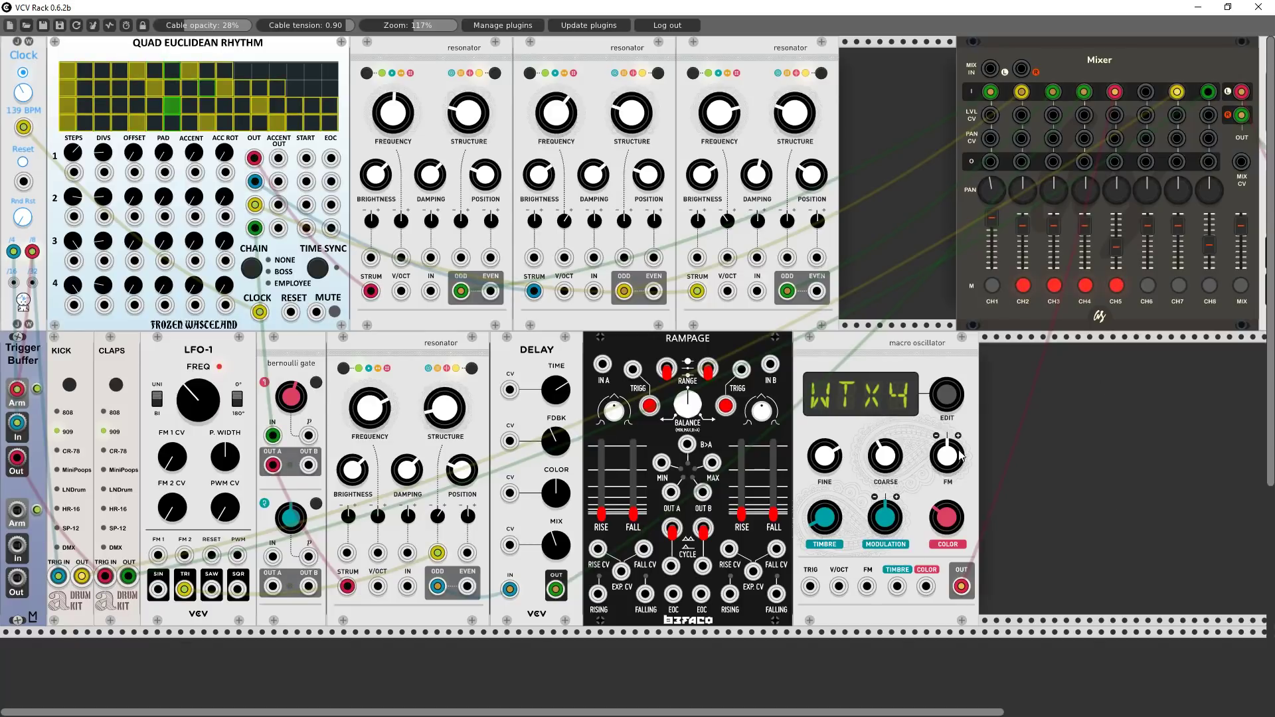
- Add the Fundamental VCA-1 module and place it directly after the Macro Oscillator
right_click(887, 350)
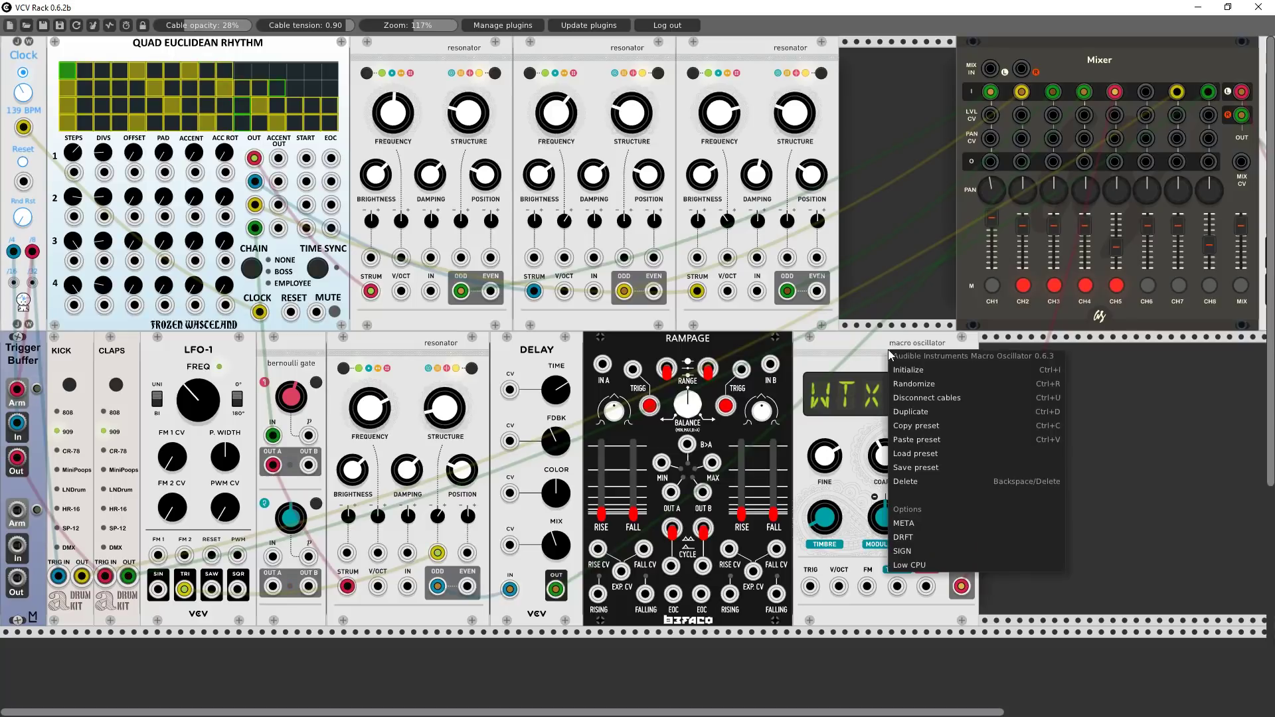
left_click(1137, 406)
right_click(1135, 406)
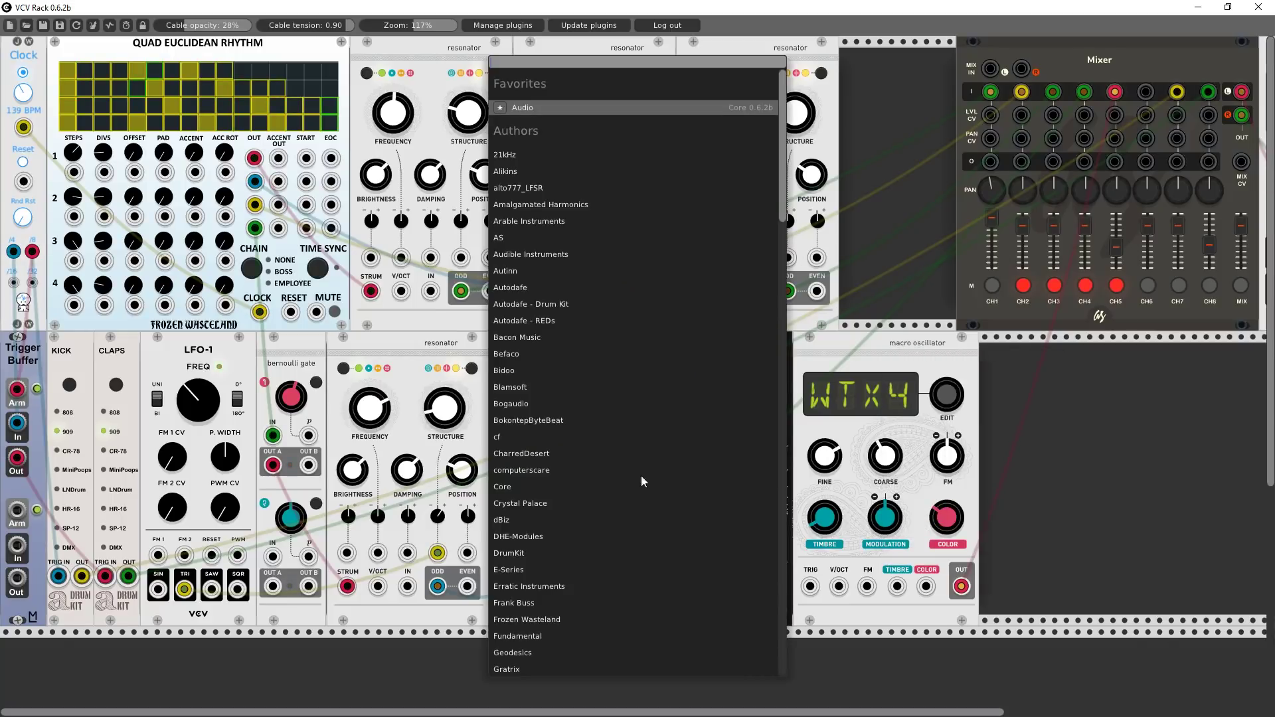
left_click(514, 635)
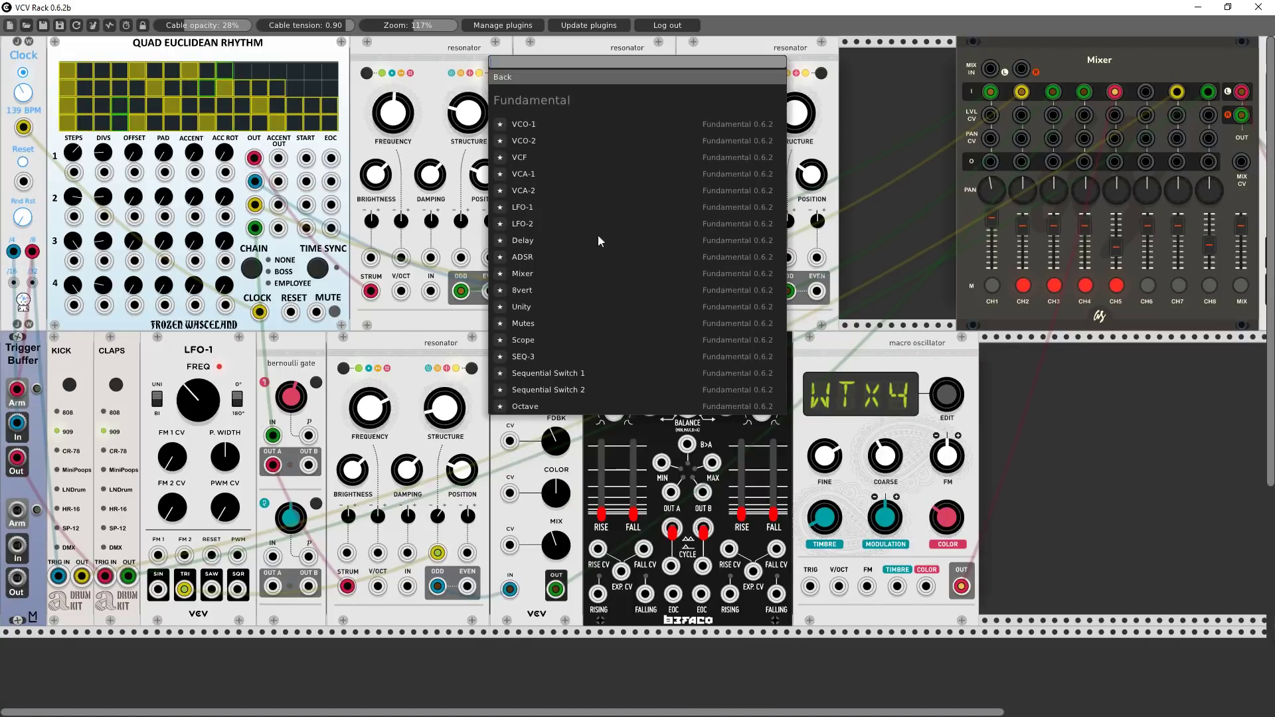
left_click(519, 173)
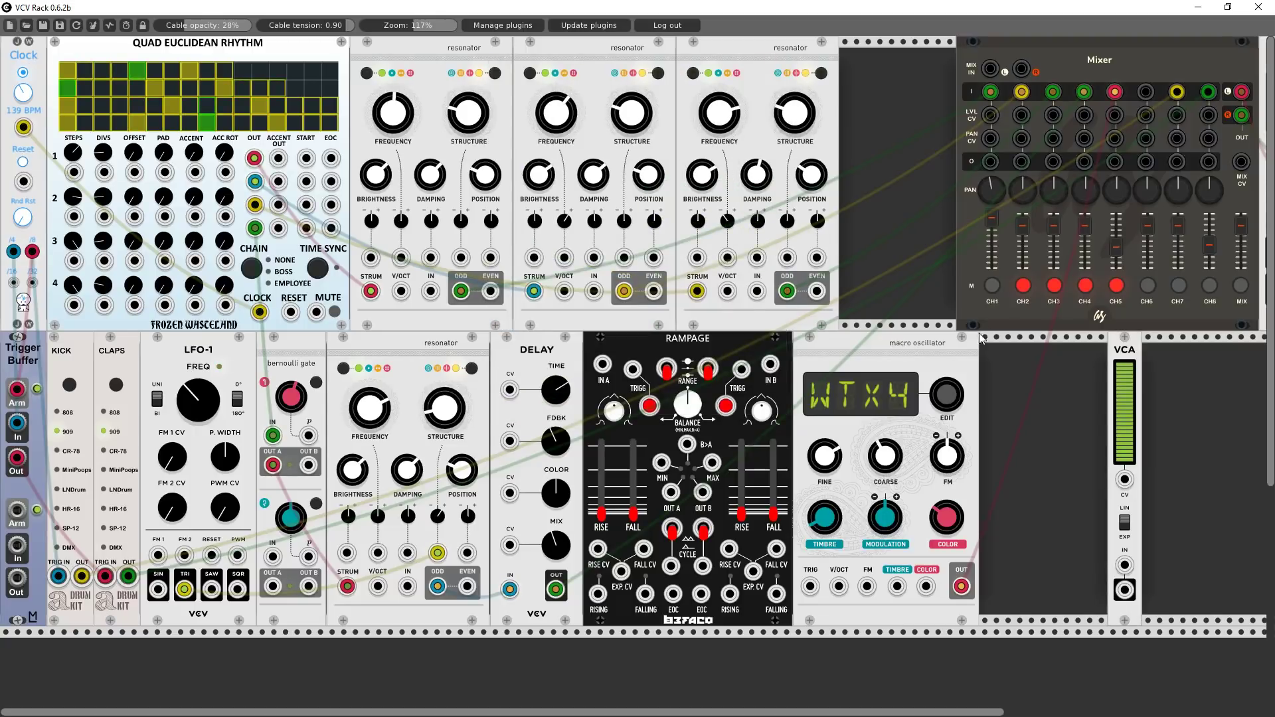
left_click_drag(1122, 370, 994, 371)
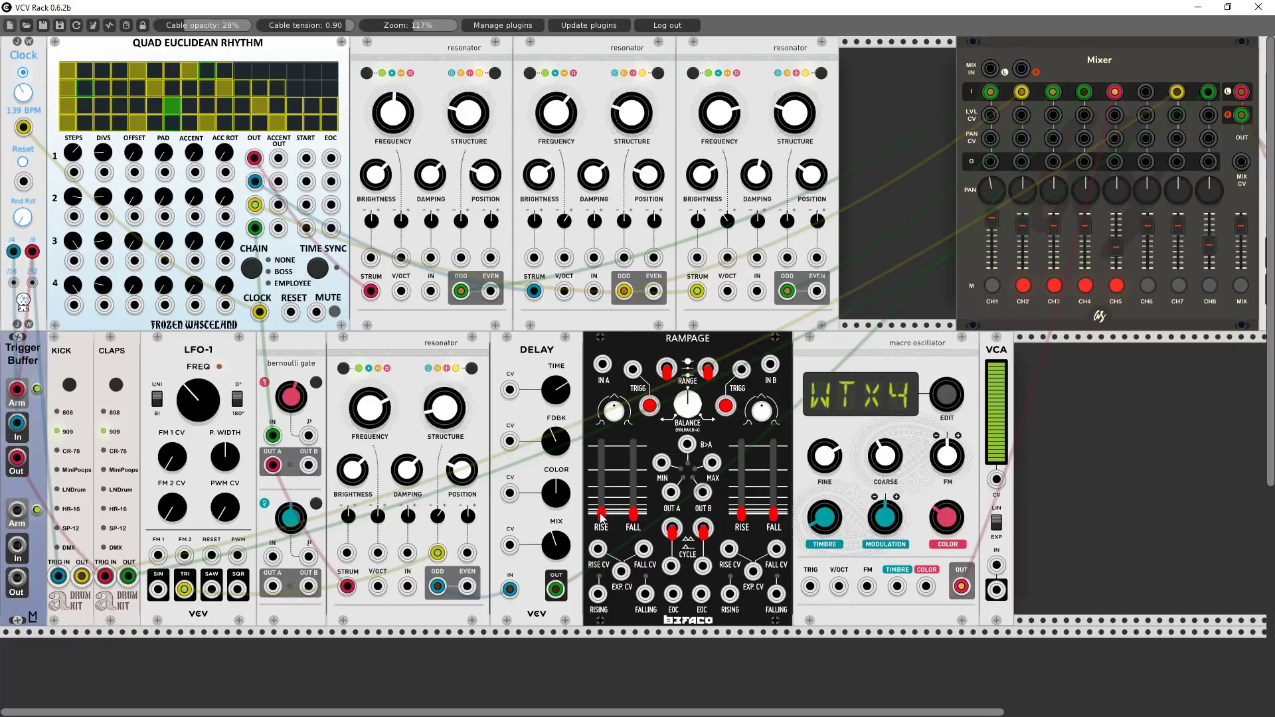
left_click_drag(633, 513, 633, 455)
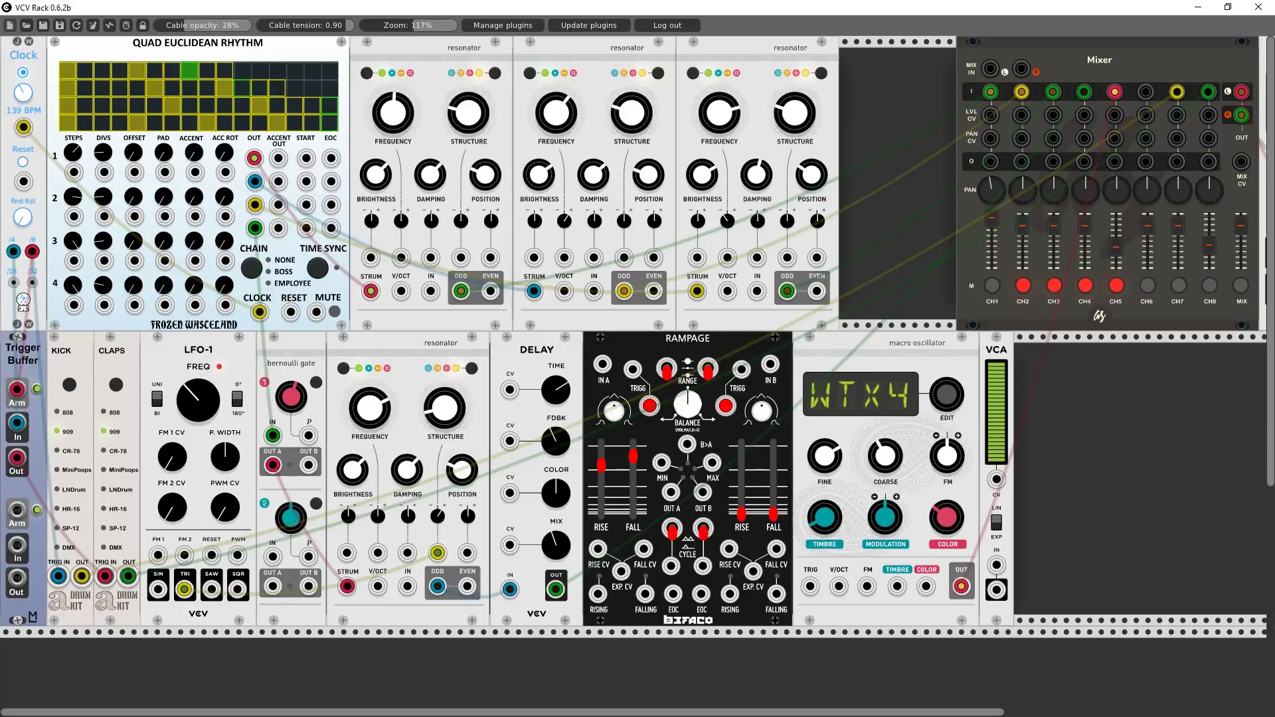
left_click_drag(670, 492, 996, 480)
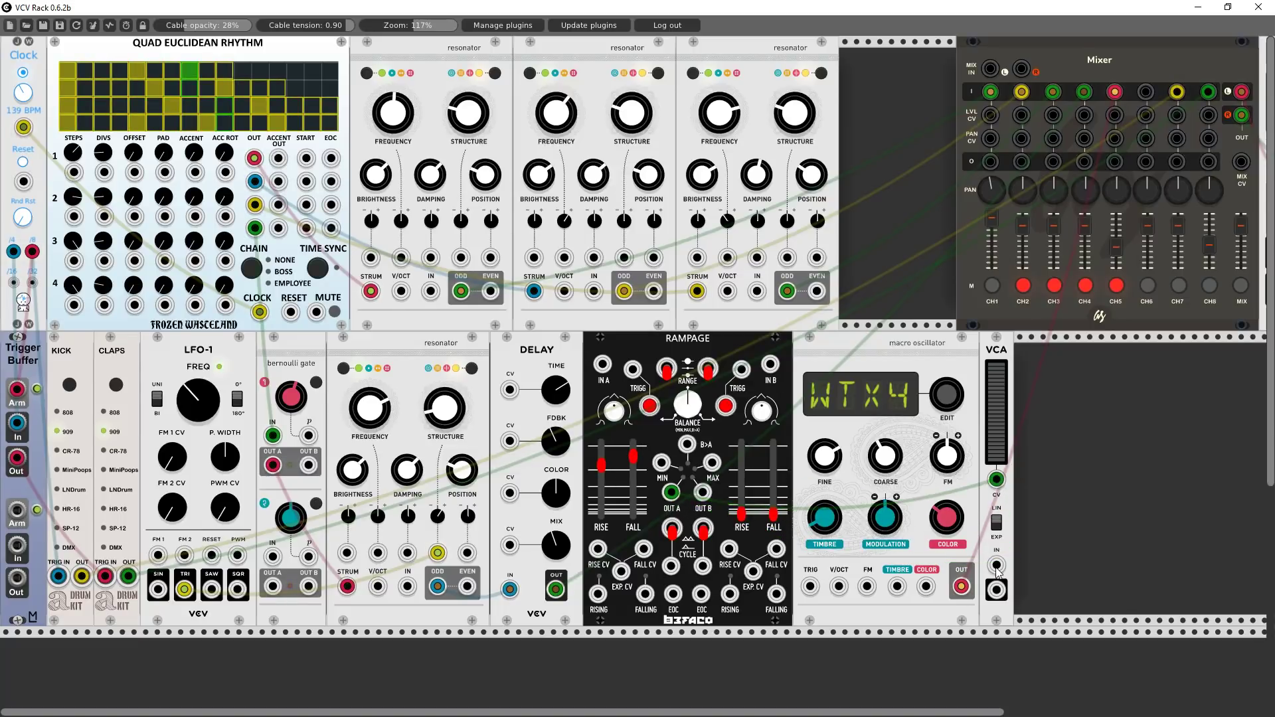
mouse_move(961, 586)
left_mouse_down()
mouse_move(996, 589)
mouse_move(960, 586)
left_mouse_up()
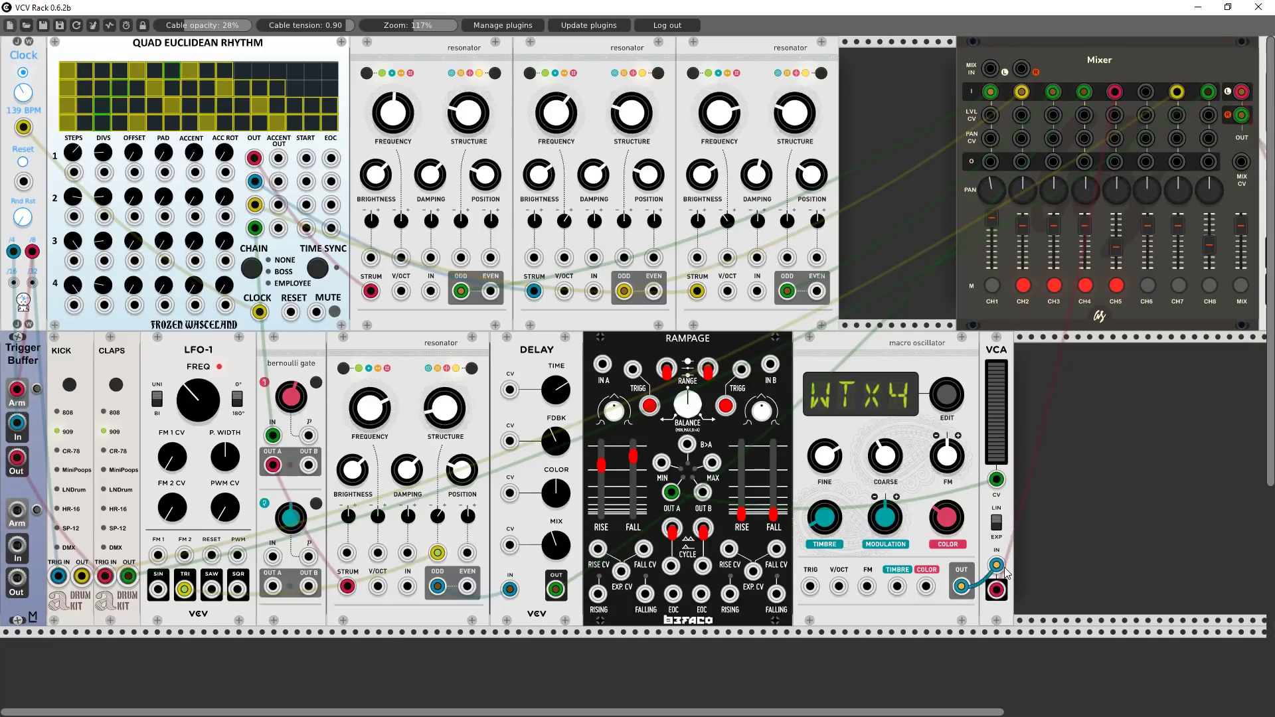
left_click(1116, 286)
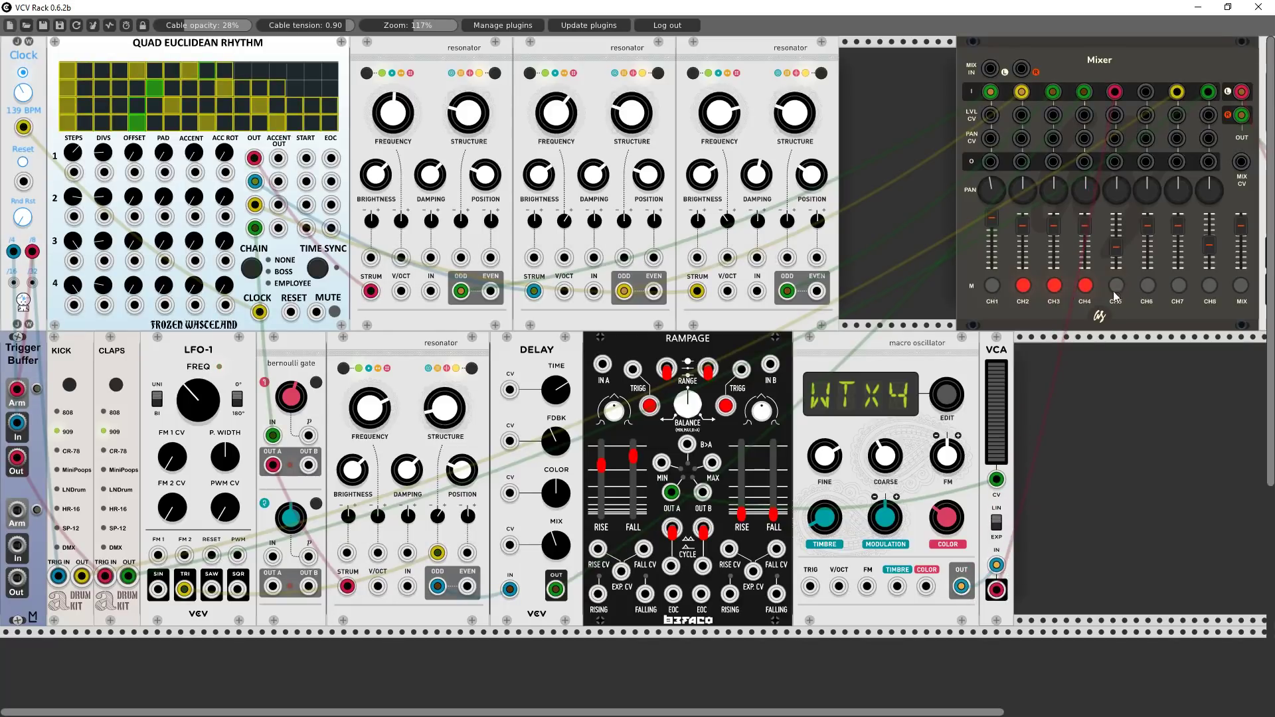
left_click(650, 408)
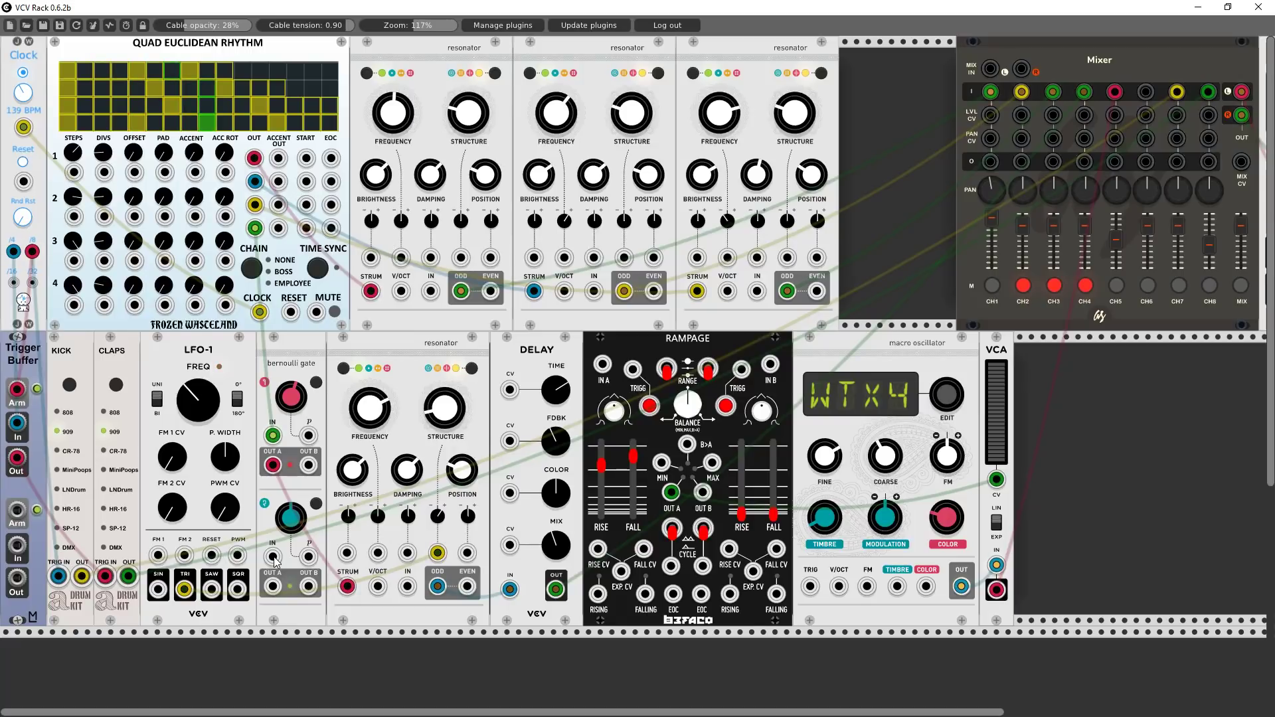
left_click_drag(273, 557, 13, 253)
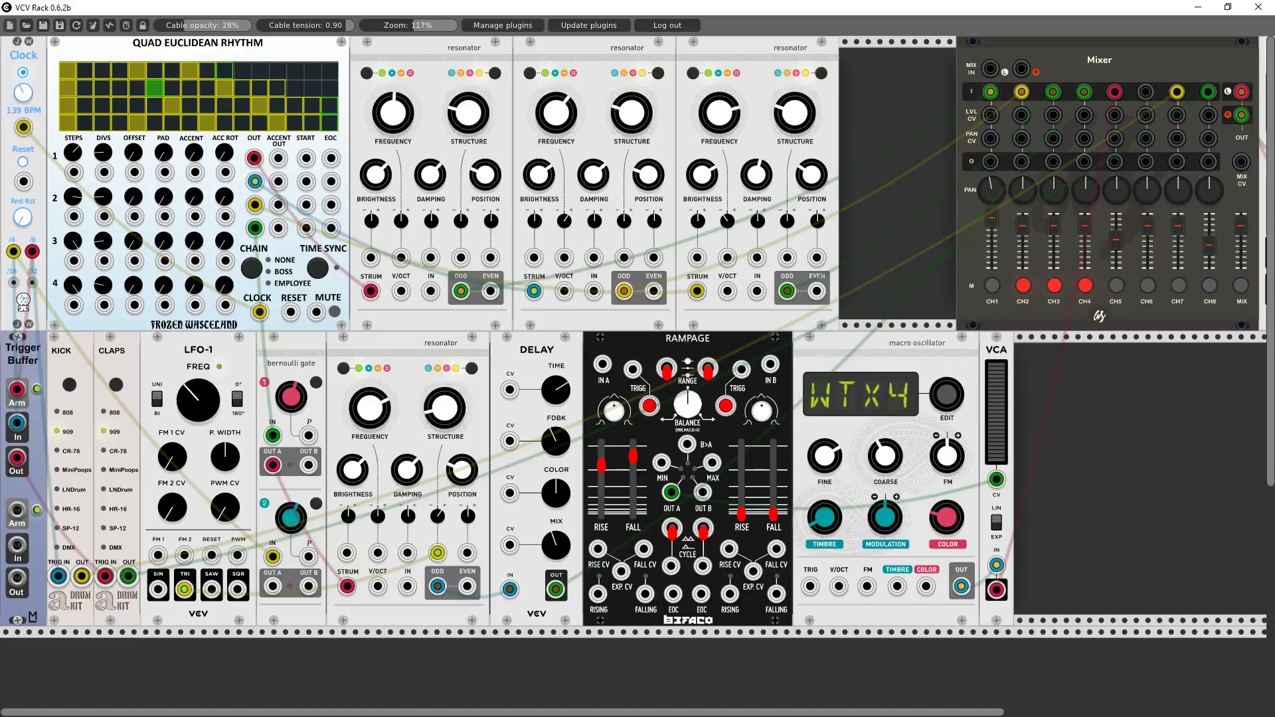
mouse_move(273, 586)
left_mouse_down()
mouse_move(624, 412)
mouse_move(633, 369)
left_mouse_up()
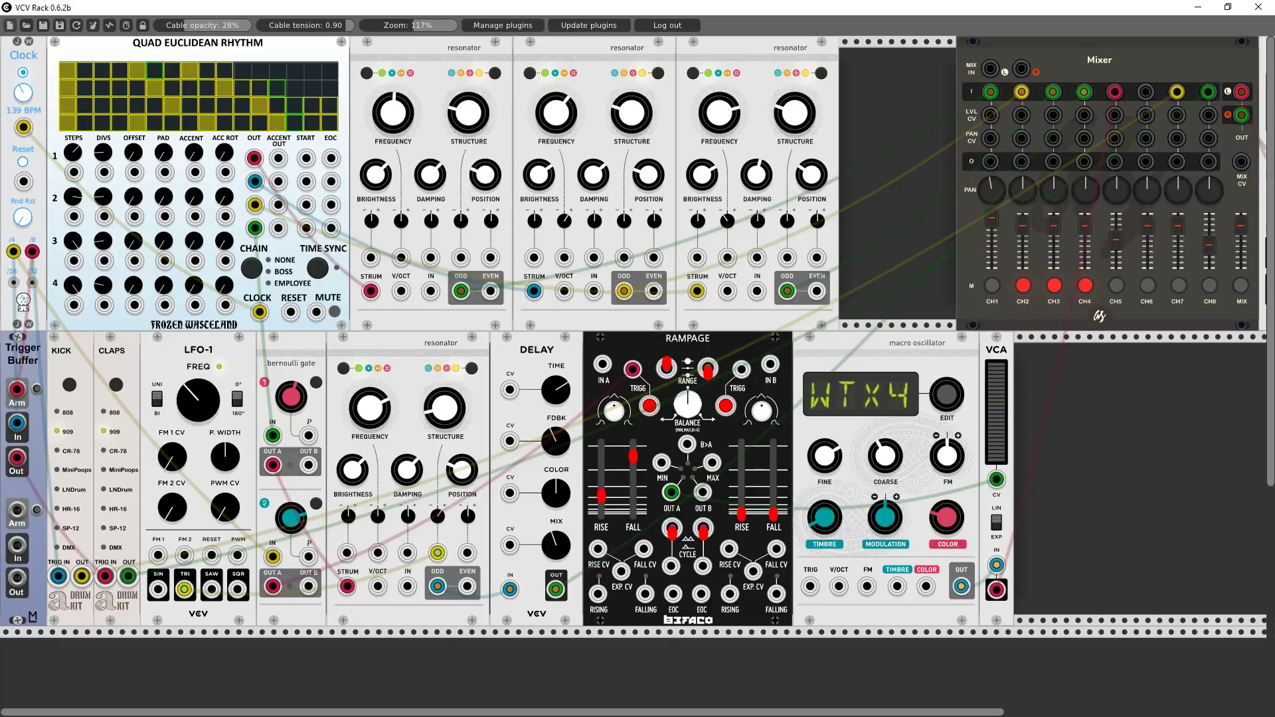
left_click_drag(601, 494, 633, 484)
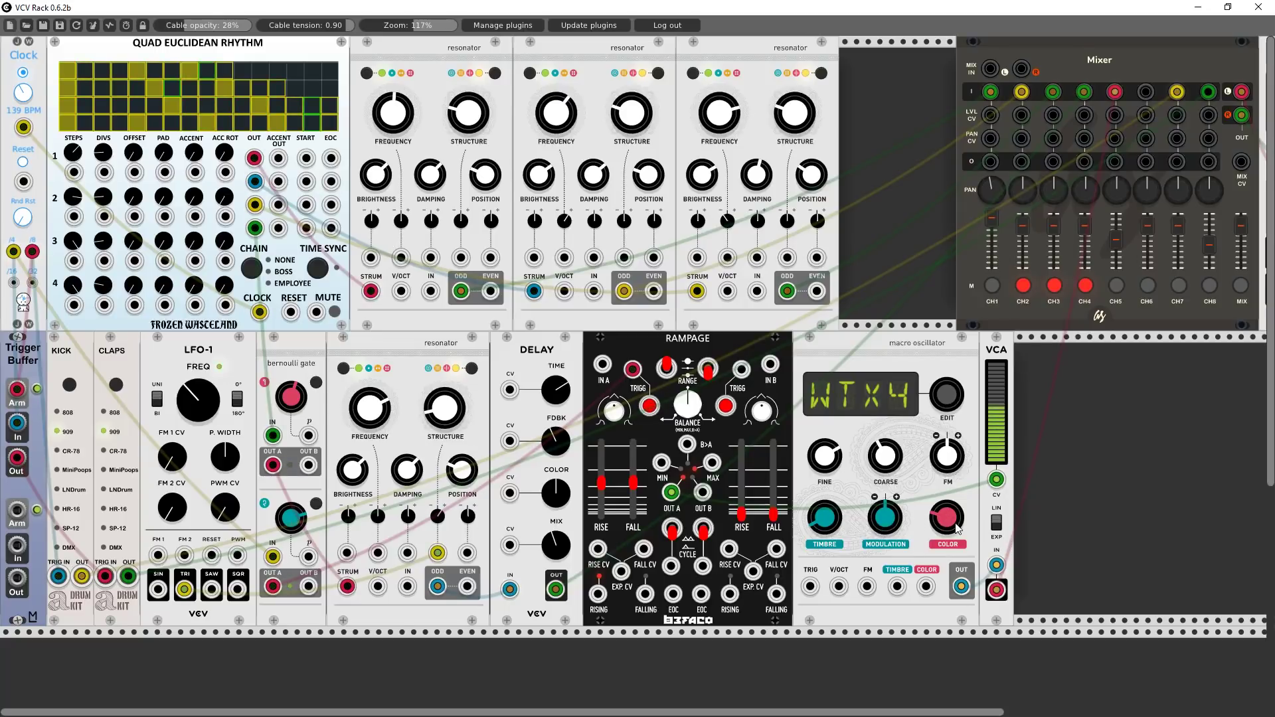
- Unmute mixer channels 2 and 3 and lower channel 3's fader slightly
left_click(1024, 286)
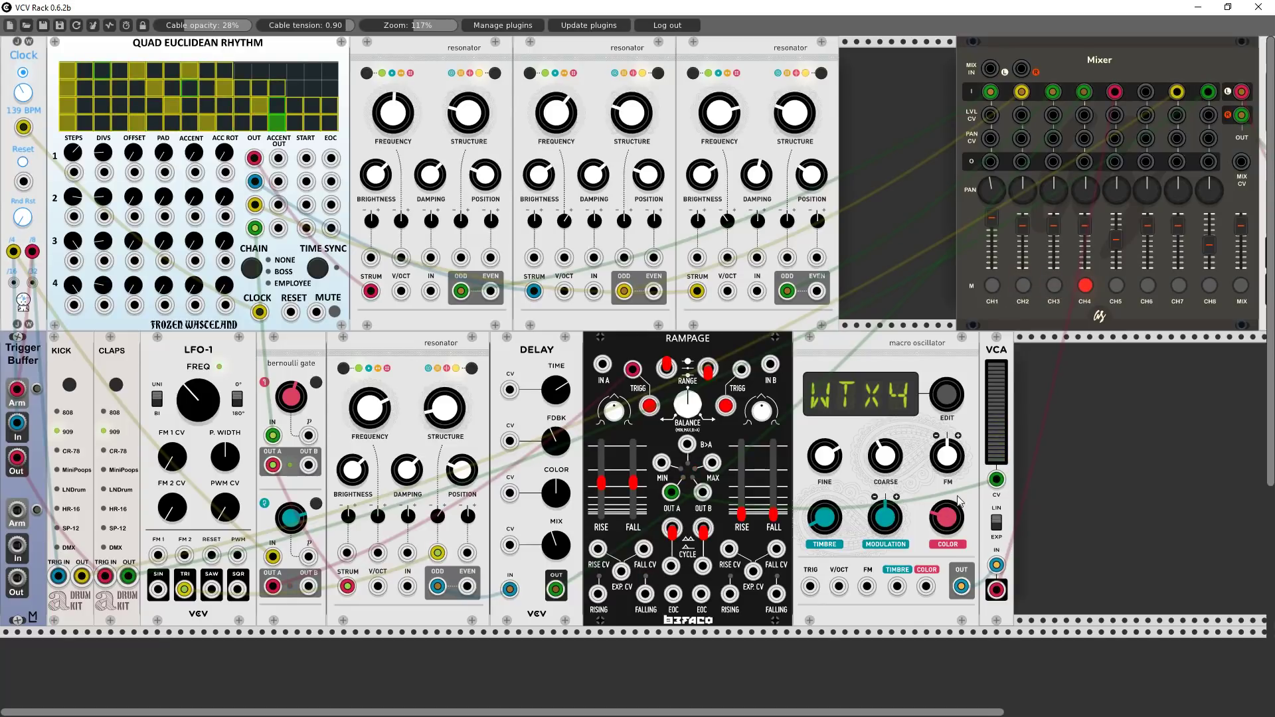
left_click_drag(1048, 241, 1048, 259)
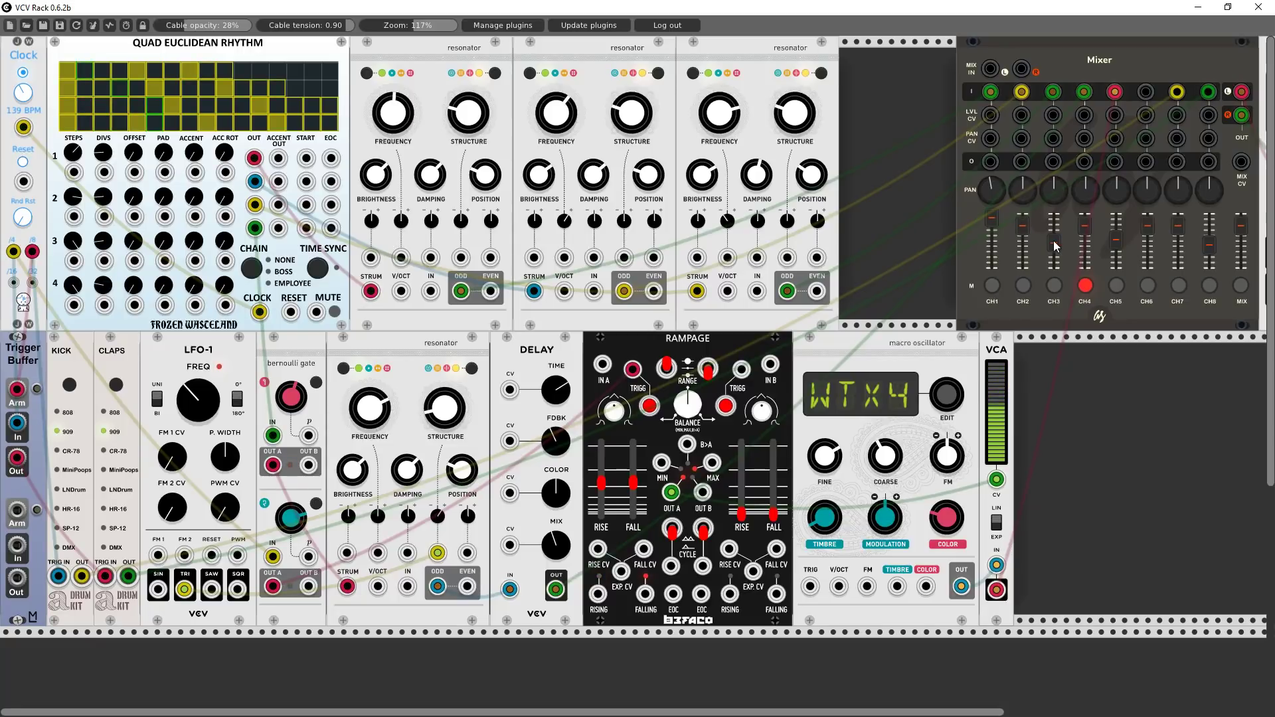
left_click_drag(1053, 242, 1053, 236)
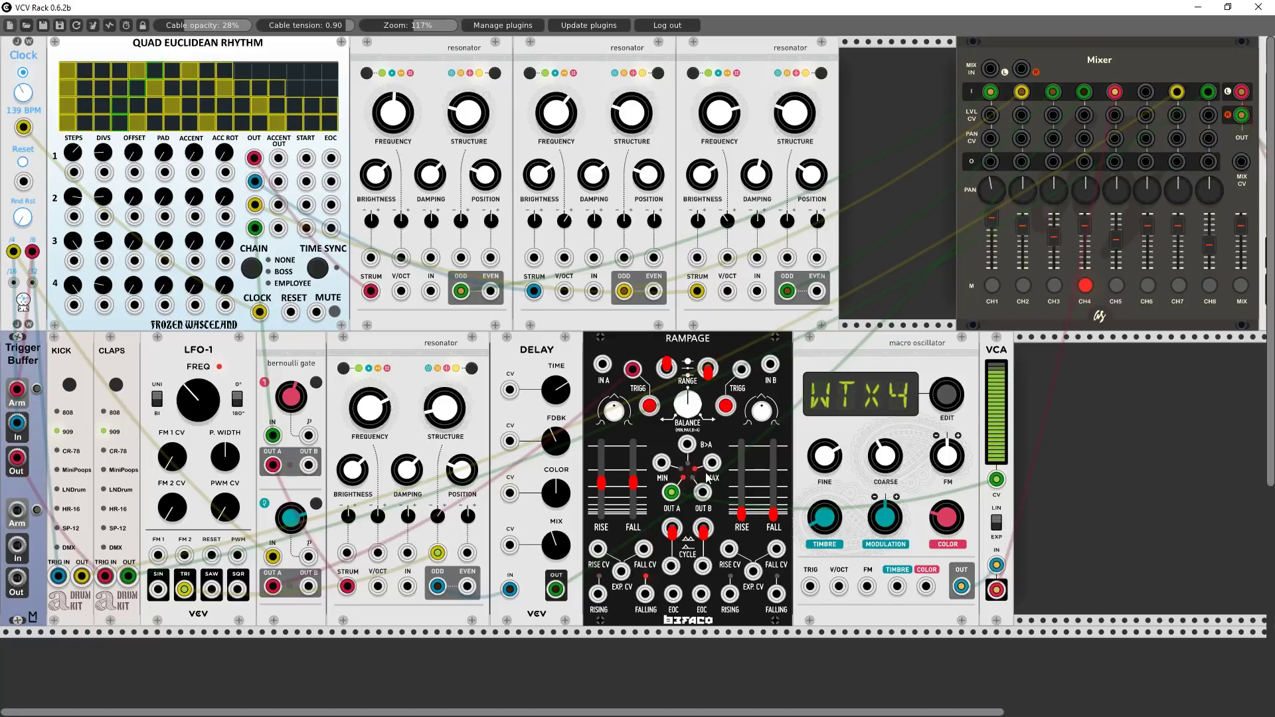
left_click(709, 373)
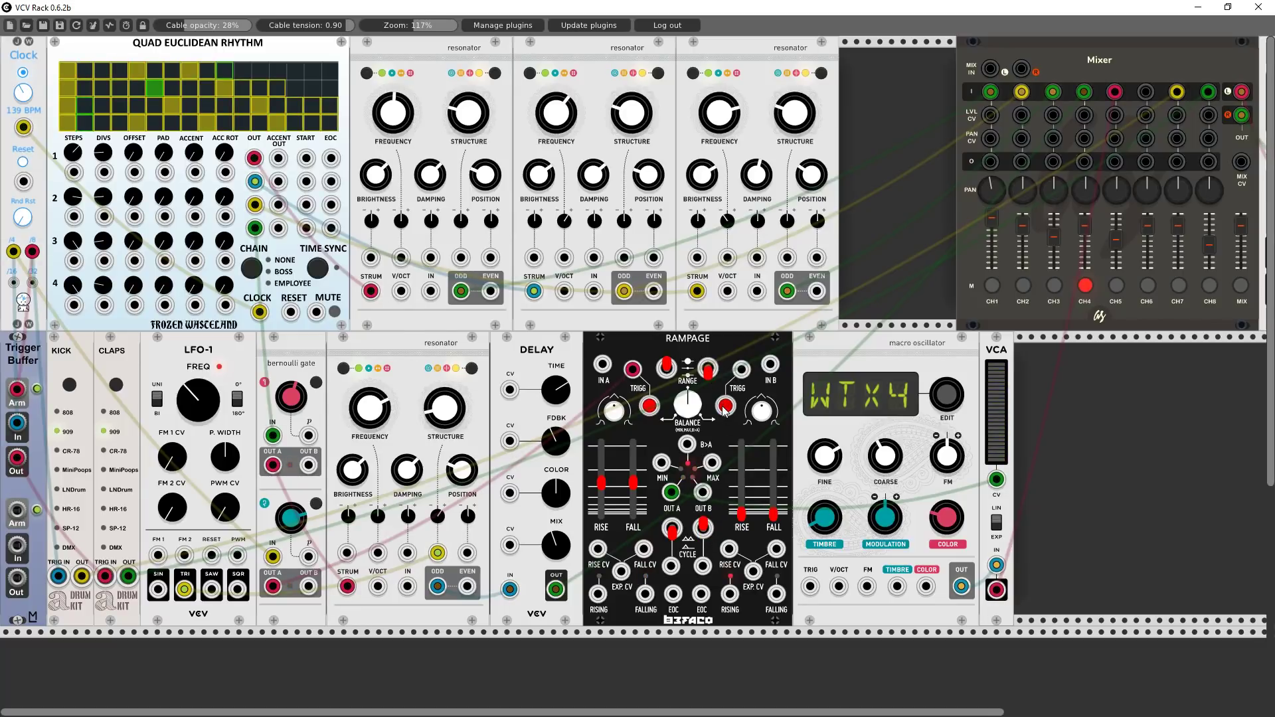
left_click_drag(740, 511, 740, 487)
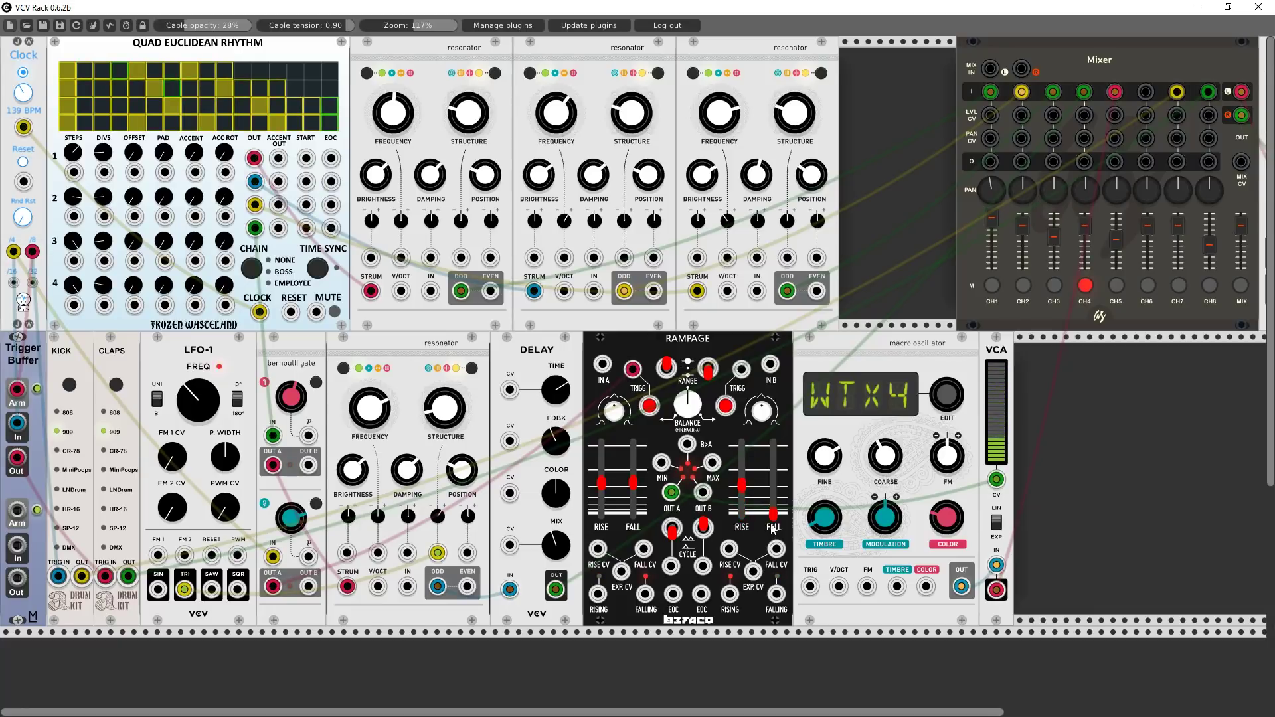
left_click_drag(774, 514, 895, 586)
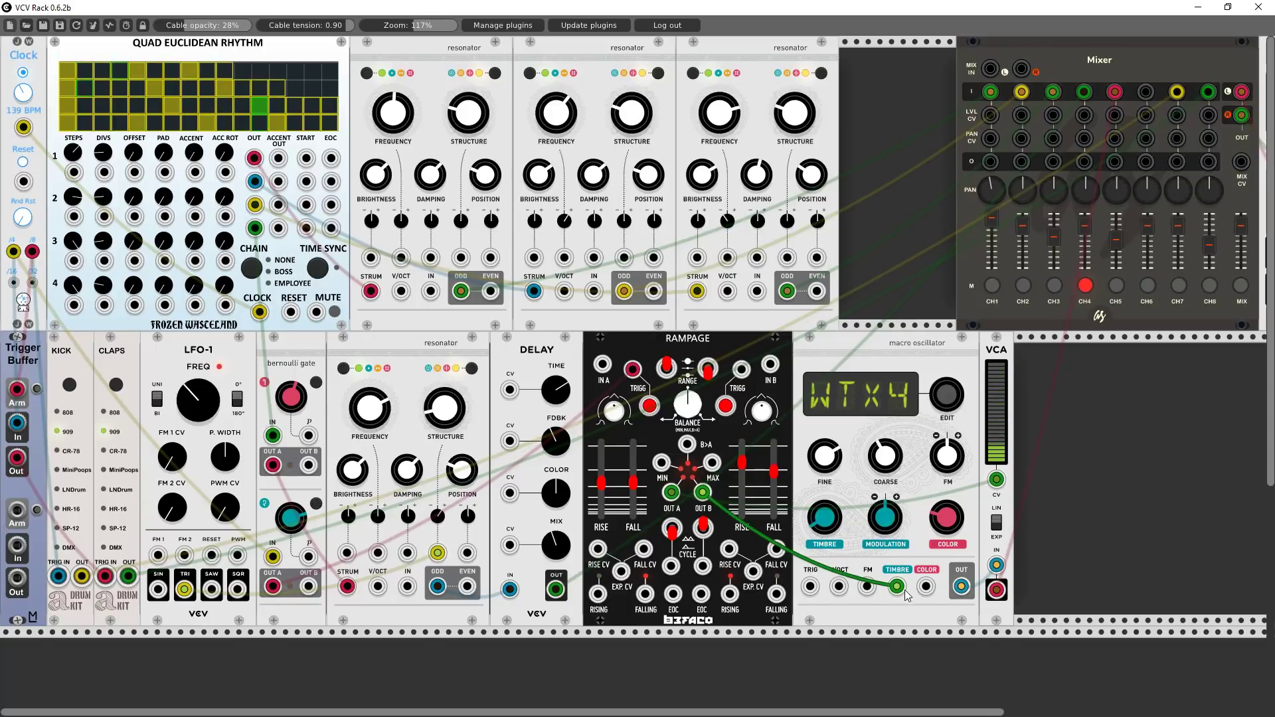
left_click_drag(890, 504, 890, 500)
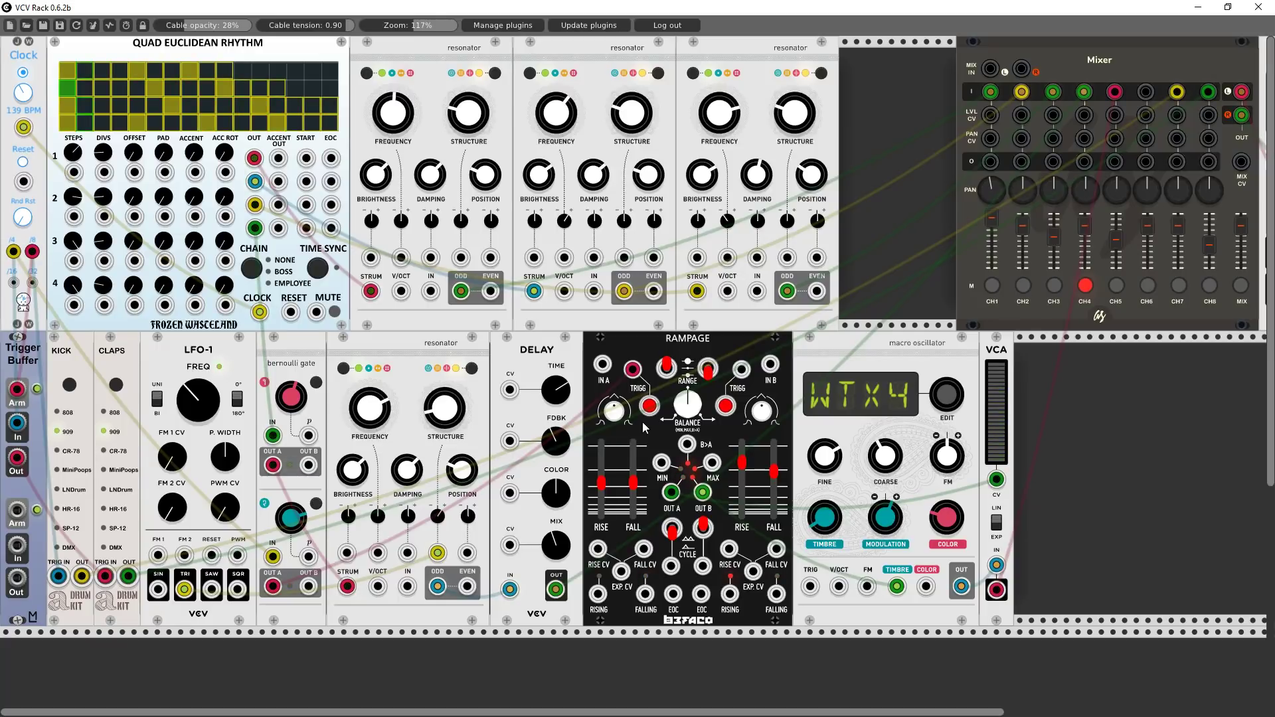
- Duplicate the Delay module and place the copy directly after the VCA
right_click(531, 364)
left_click(555, 426)
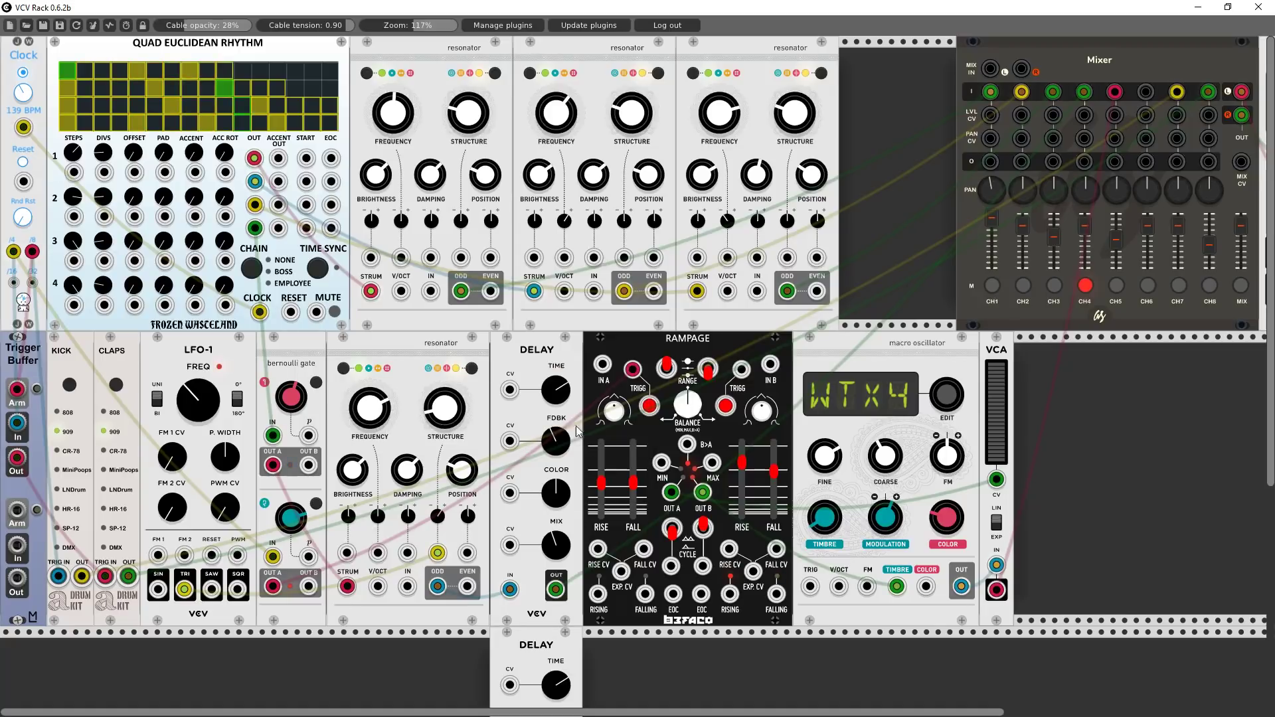
left_click_drag(520, 656, 1014, 424)
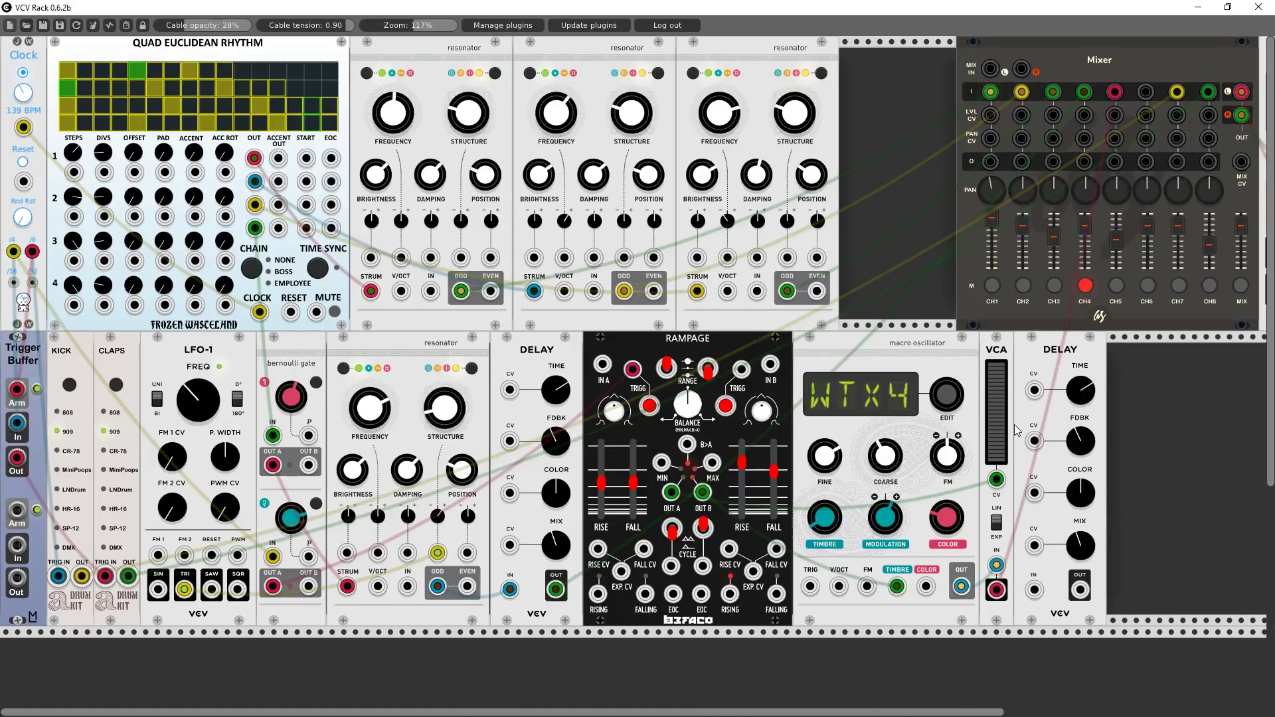
- Route the VCA's output through the new Delay into mixer channel 5 and lower the Delay's TIME
left_click_drag(996, 589, 1084, 591)
left_click_drag(996, 589, 1034, 589)
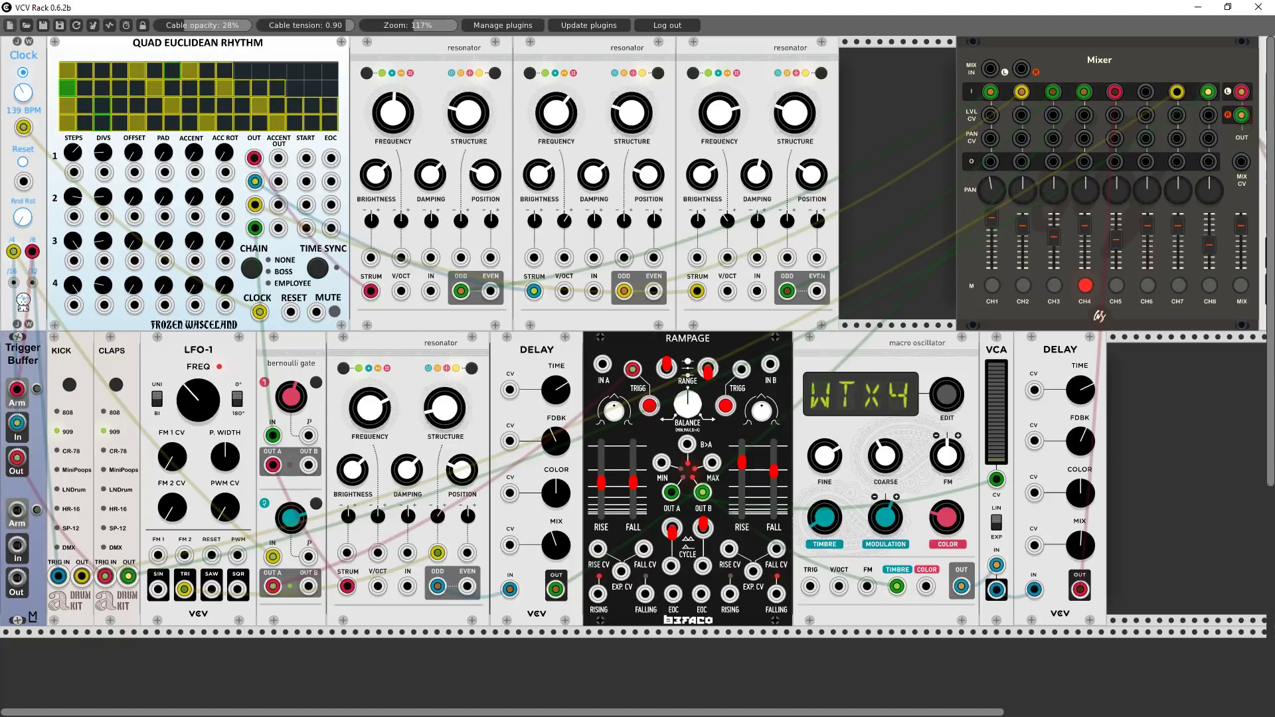
left_click_drag(1080, 394, 1080, 412)
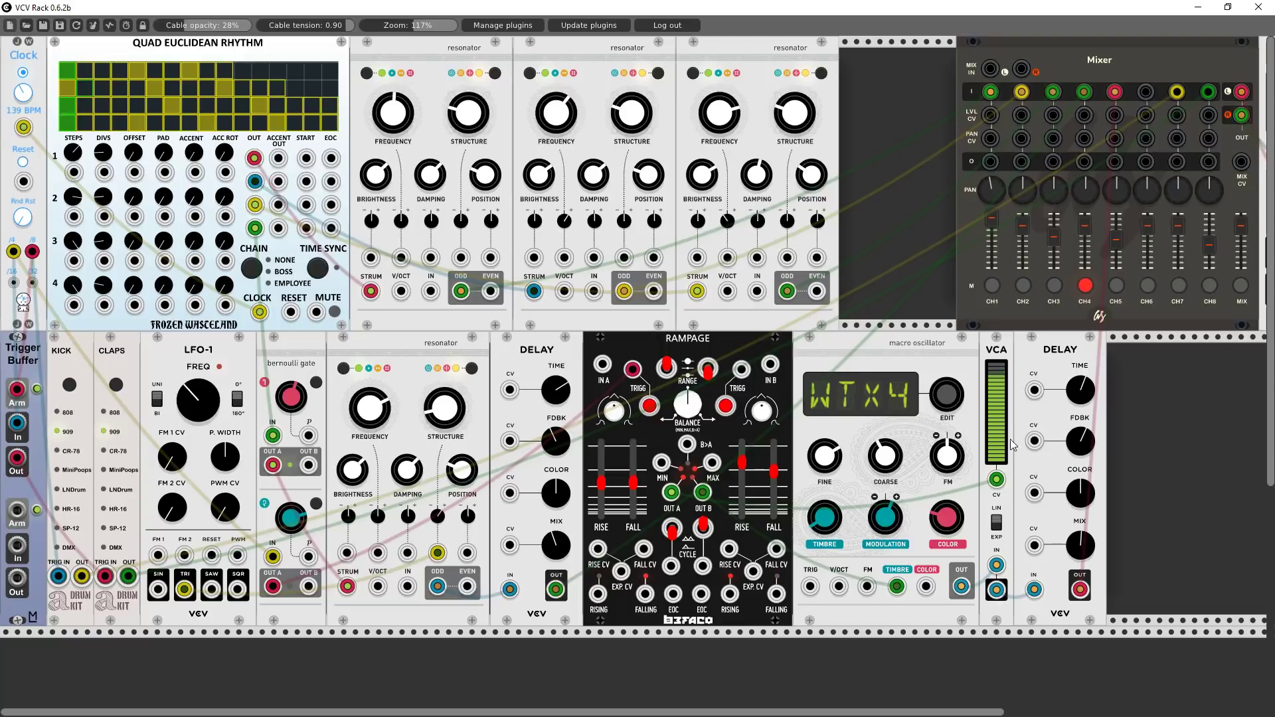
- Unmute mixer channel 4 and shift the Audio and Mixer modules to the right to widen the gap after the third Resonator
left_click(1085, 285)
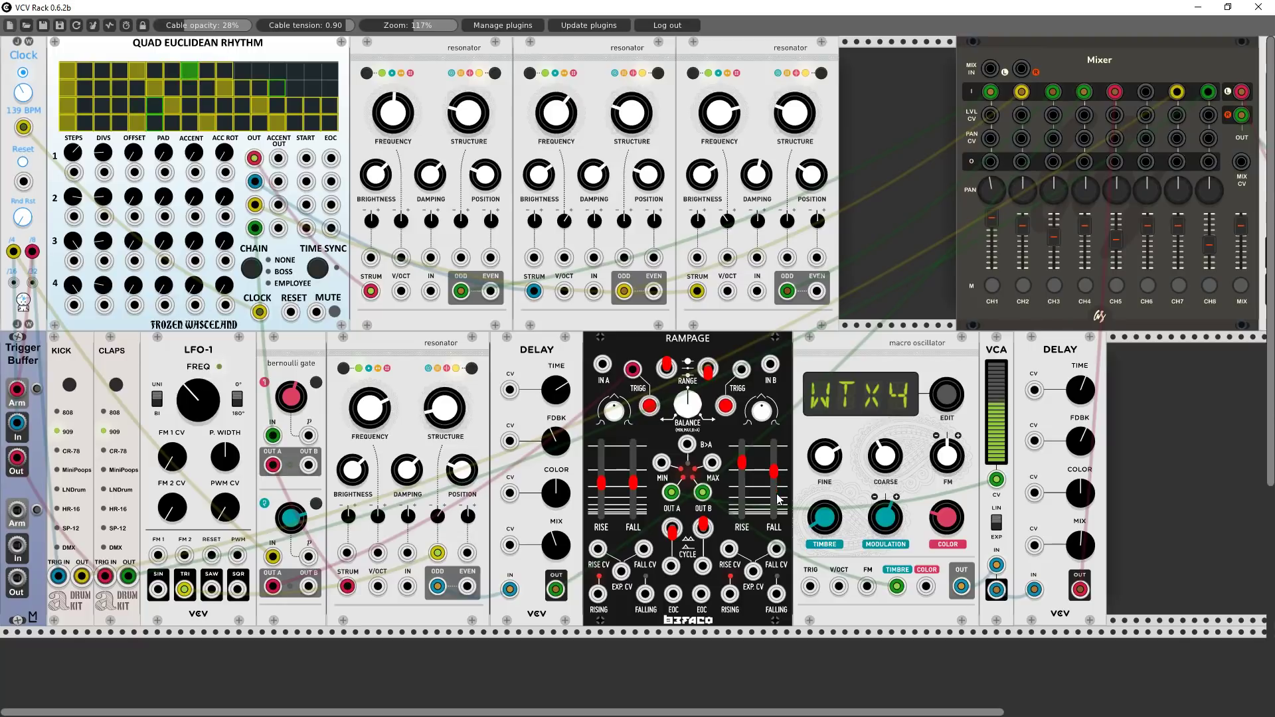
scroll(592, 639, "down", 1)
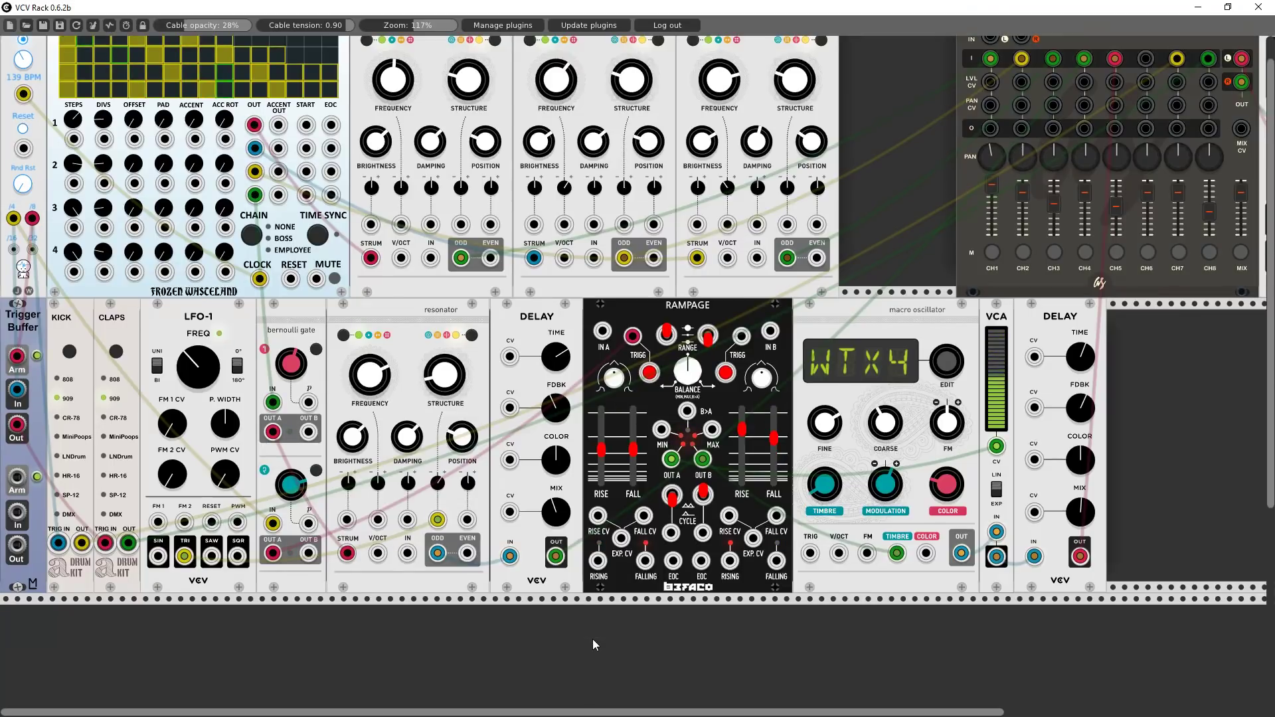
scroll(977, 649, "up", 1)
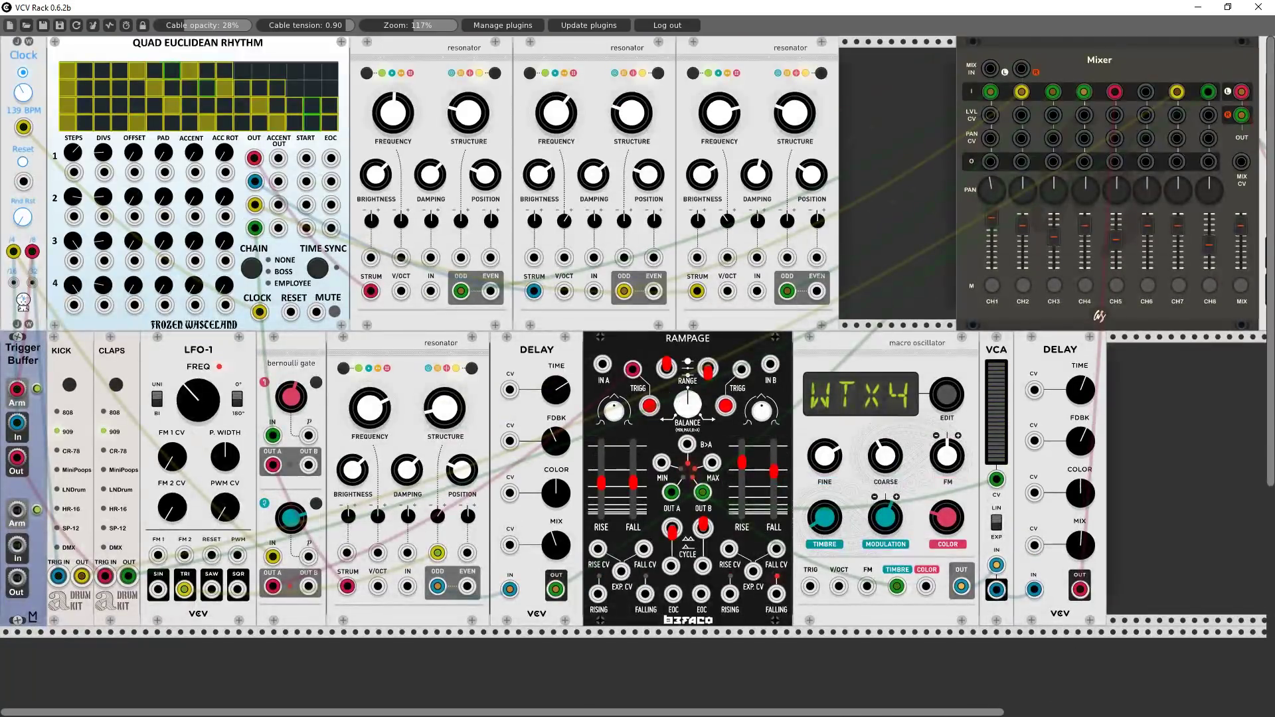
left_click_drag(852, 715, 909, 715)
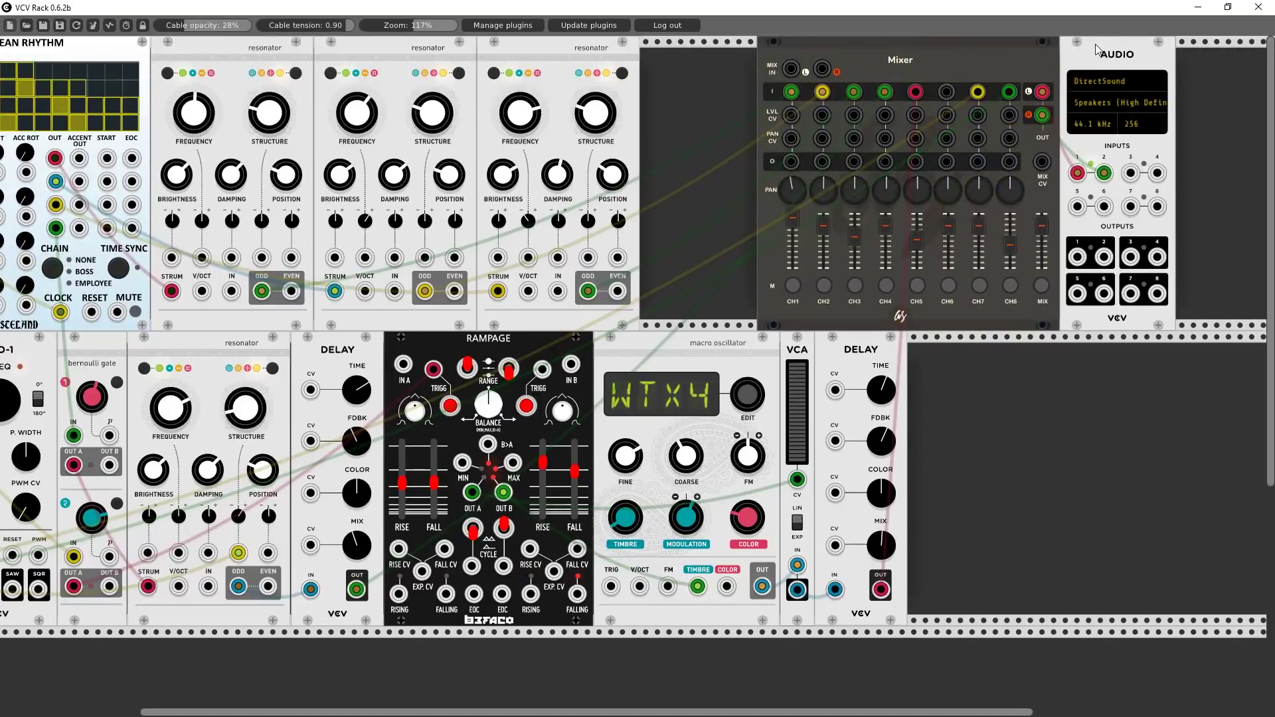
left_click_drag(1096, 50, 1189, 52)
left_click_drag(1030, 50, 1122, 71)
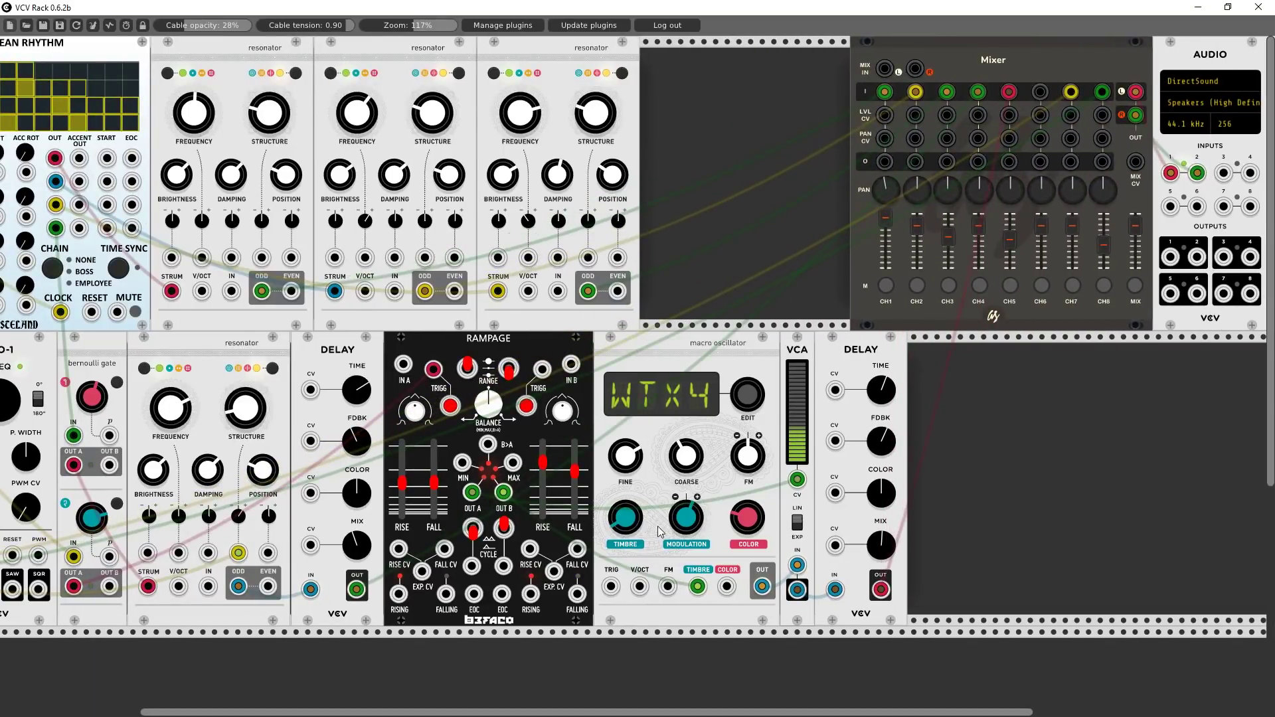
- Add a Fundamental LFO-1 module in the gap beside the third upper-row Resonator
right_click(704, 102)
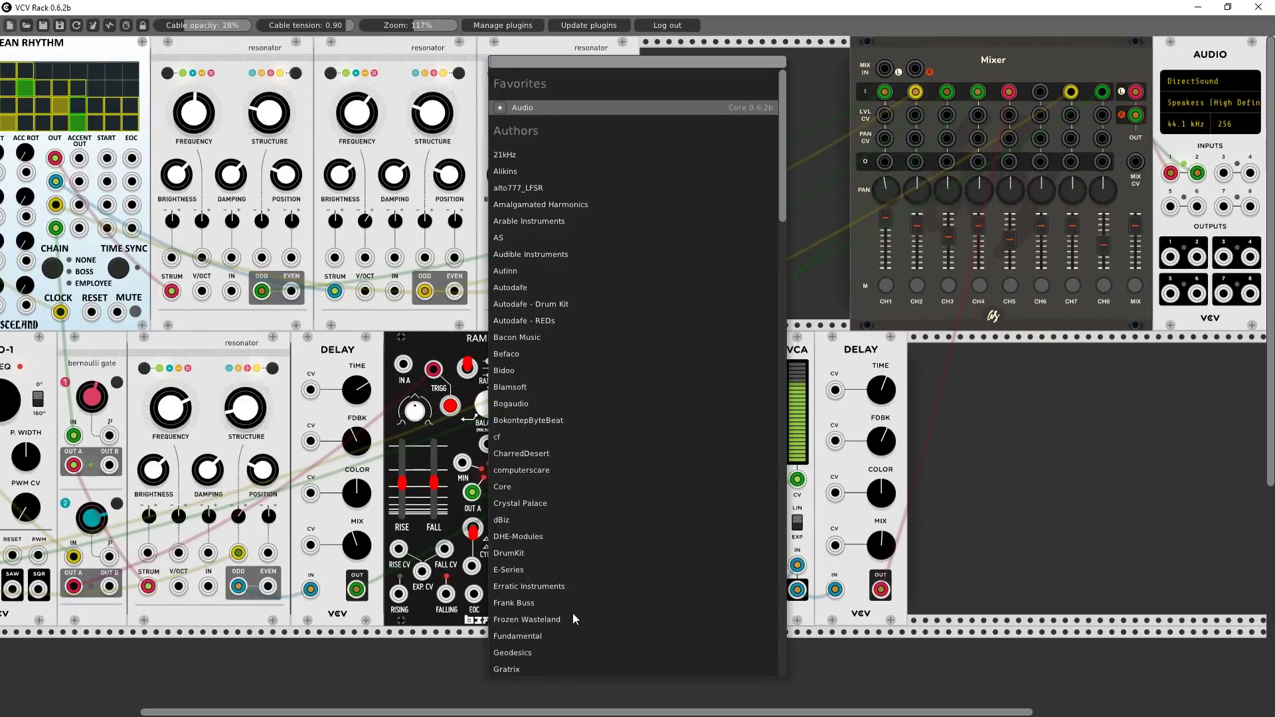
left_click(521, 636)
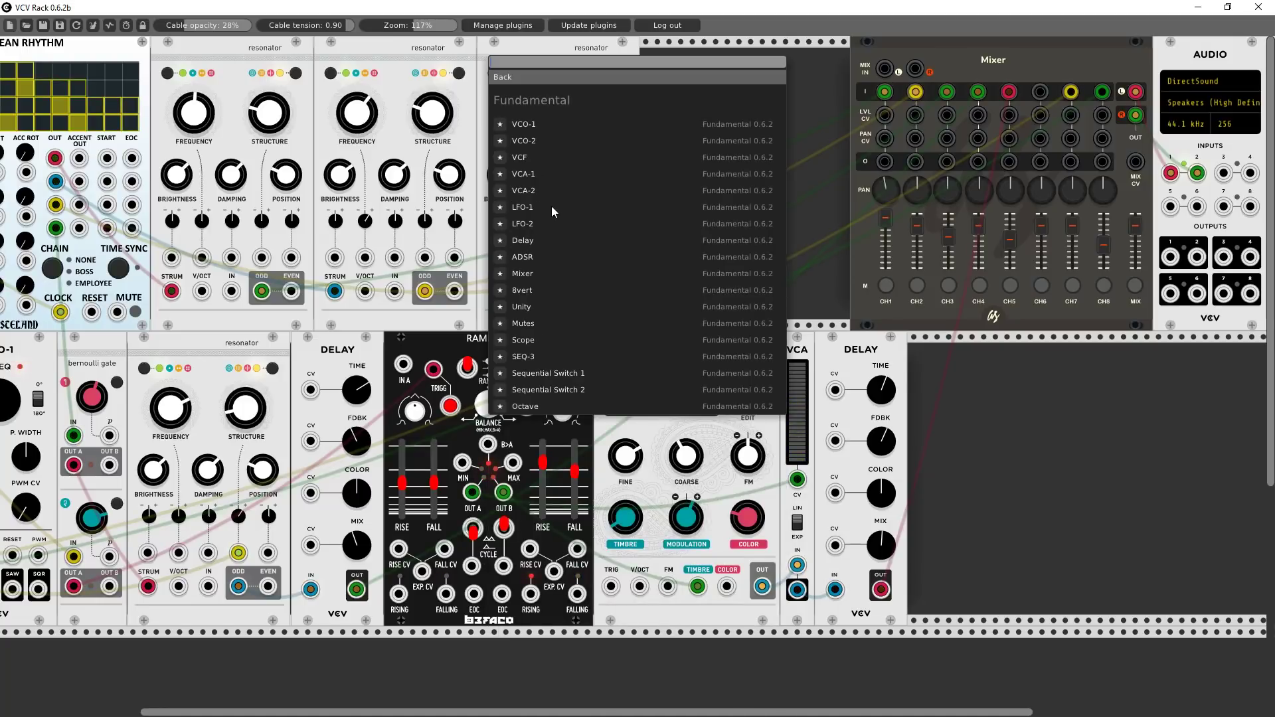
left_click(528, 208)
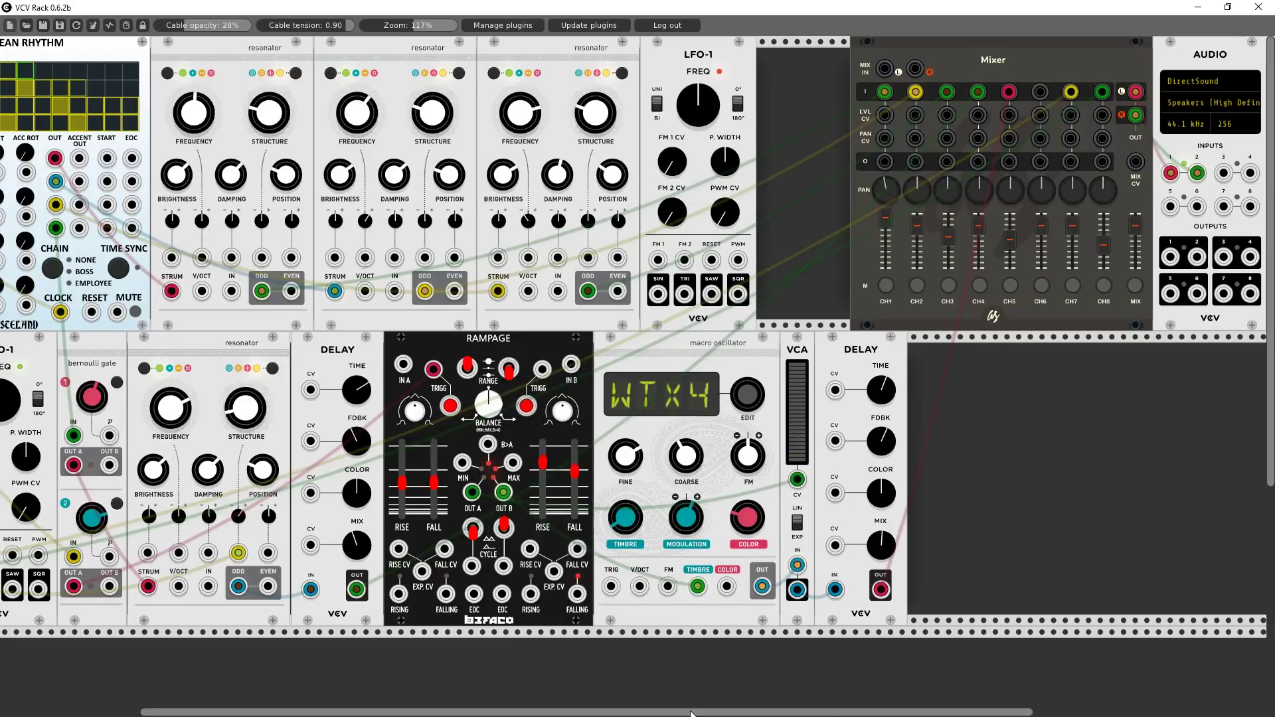
- Patch the new LFO-1's TRI output into the STRUCTURE CV inputs of the second and third upper-row Resonators and lower its FREQ
left_click_drag(691, 713, 549, 712)
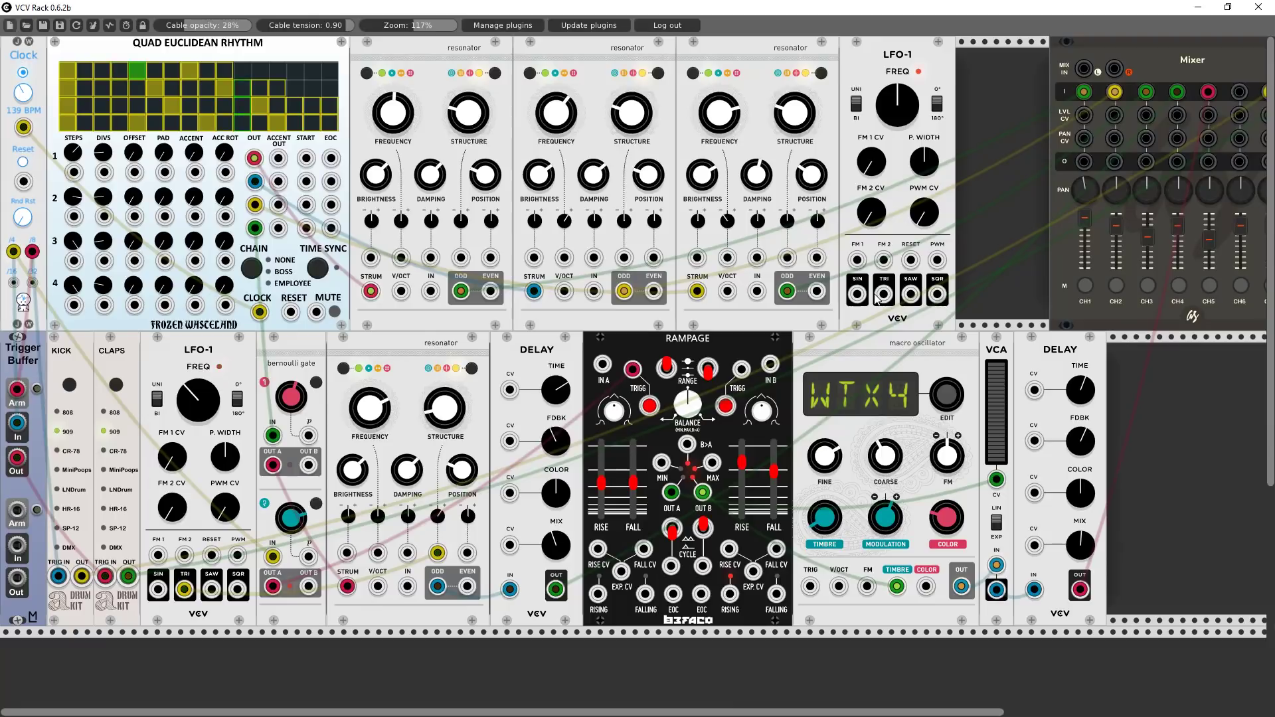
left_click_drag(877, 300, 788, 259)
left_click_drag(625, 258, 883, 294)
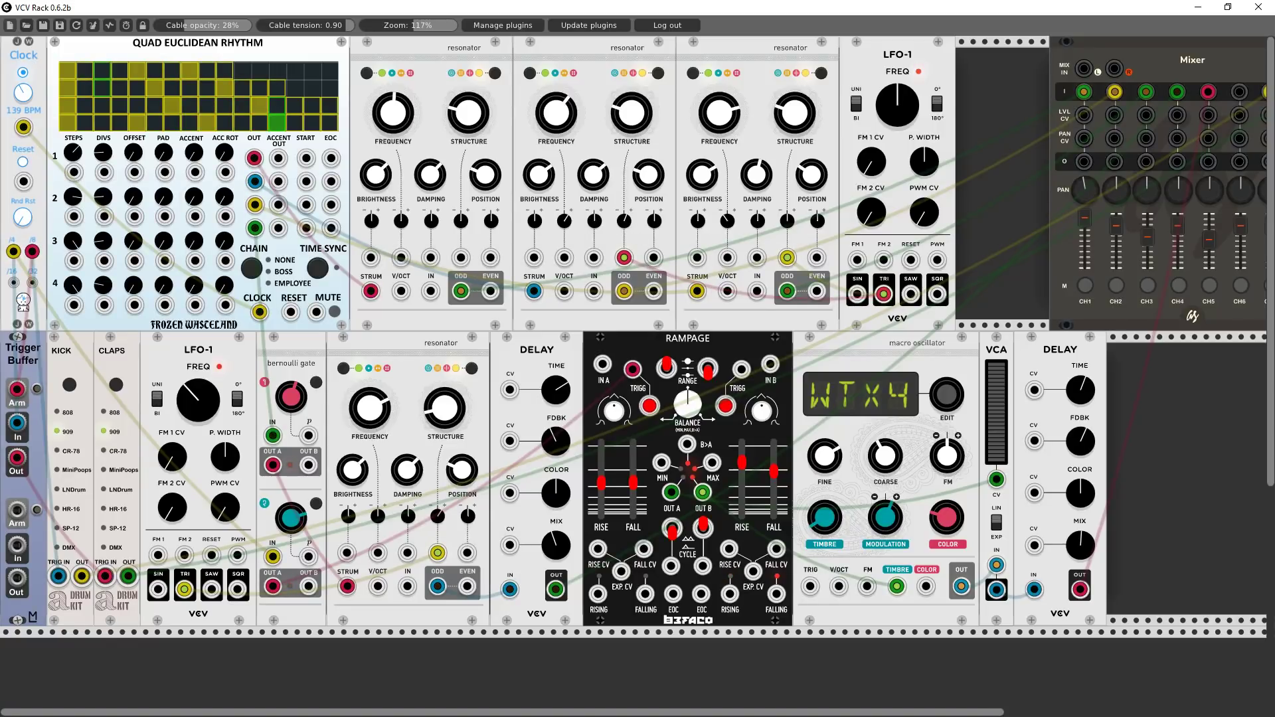
left_click_drag(905, 113, 904, 129)
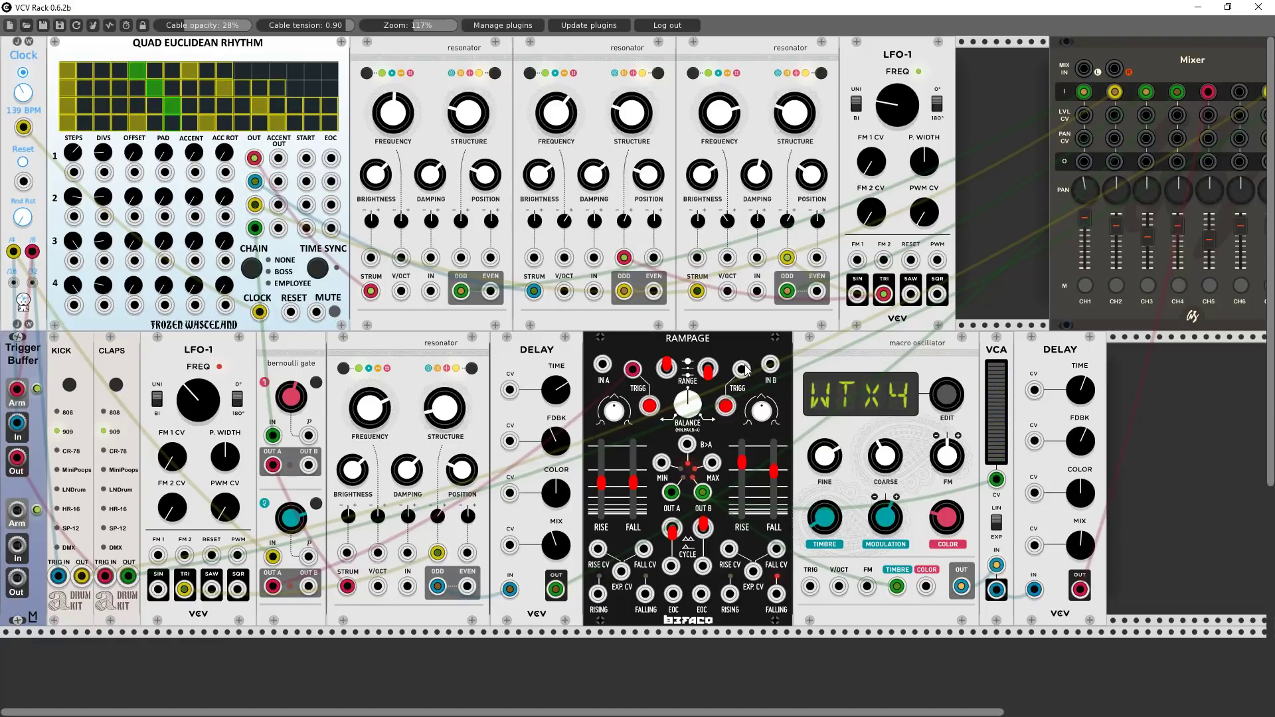
mouse_move(741, 369)
left_mouse_down()
mouse_move(678, 432)
mouse_move(53, 307)
mouse_move(32, 283)
left_mouse_up()
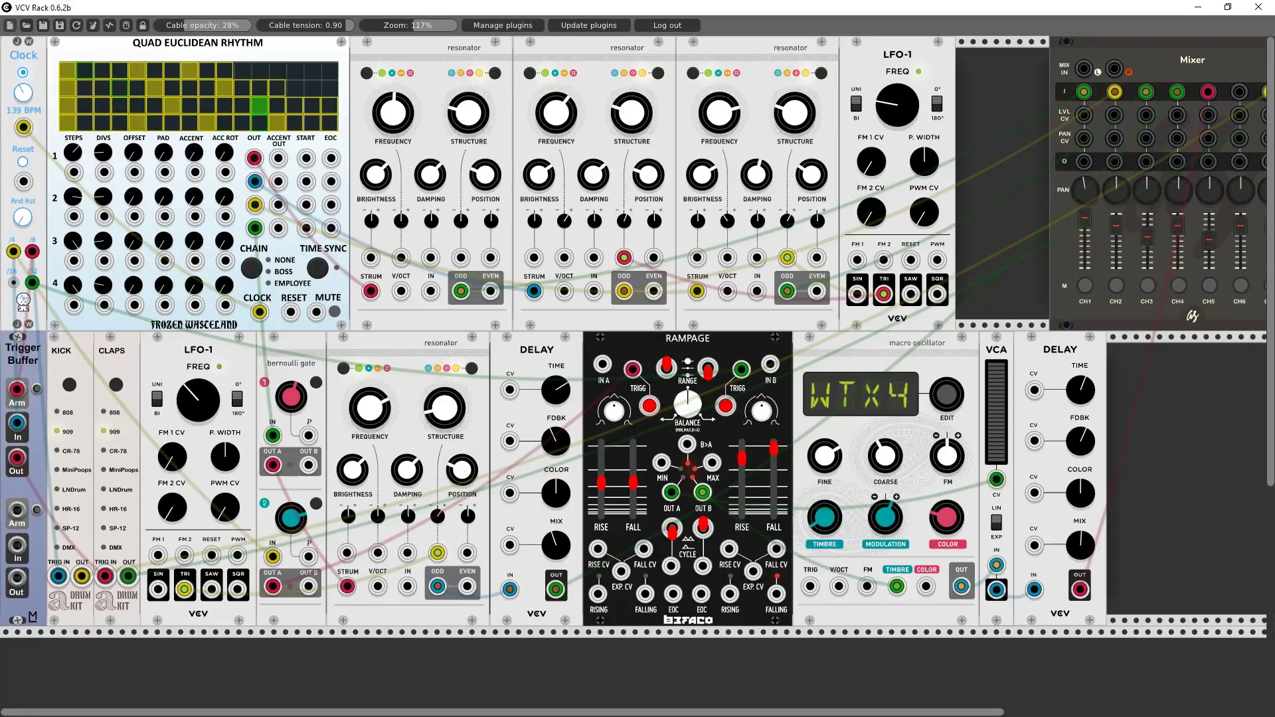
left_click_drag(734, 461, 734, 456)
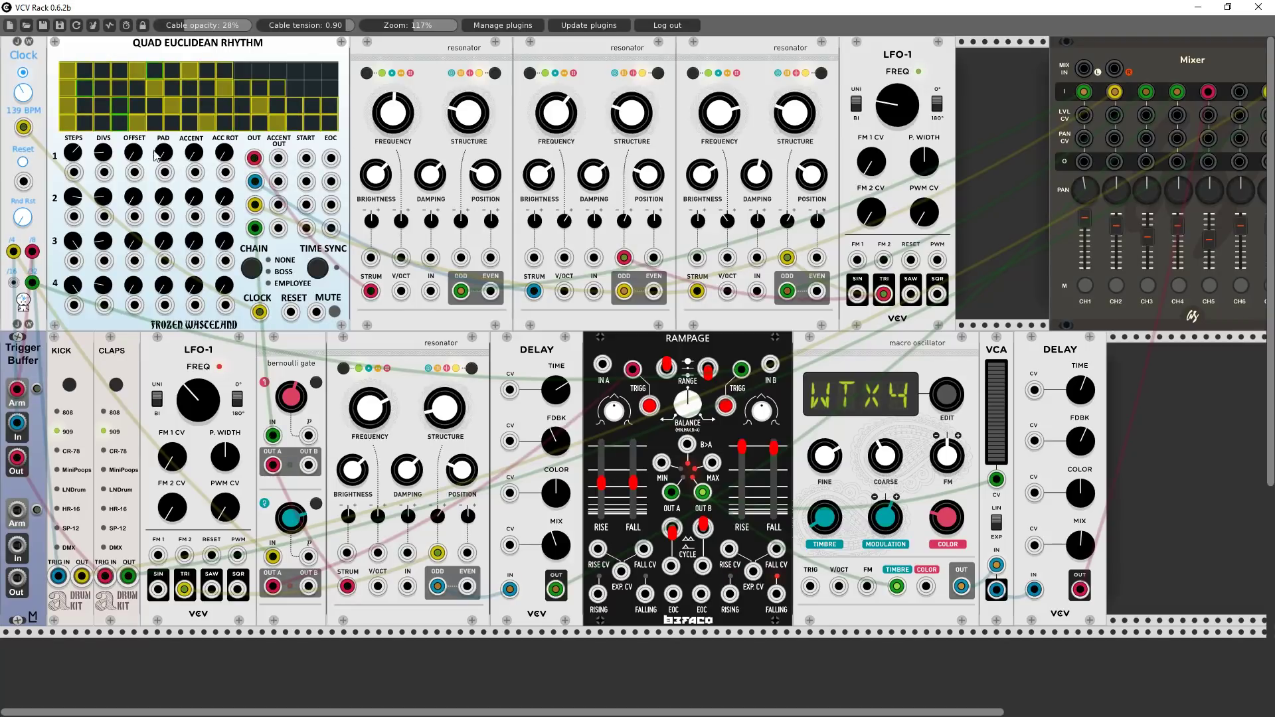
- Set accents on rows 1 to 3 of the Euclidean sequencer and patch their ACCENT OUTs into the three upper-row Resonators' DAMPING CV inputs
left_click_drag(202, 155, 202, 80)
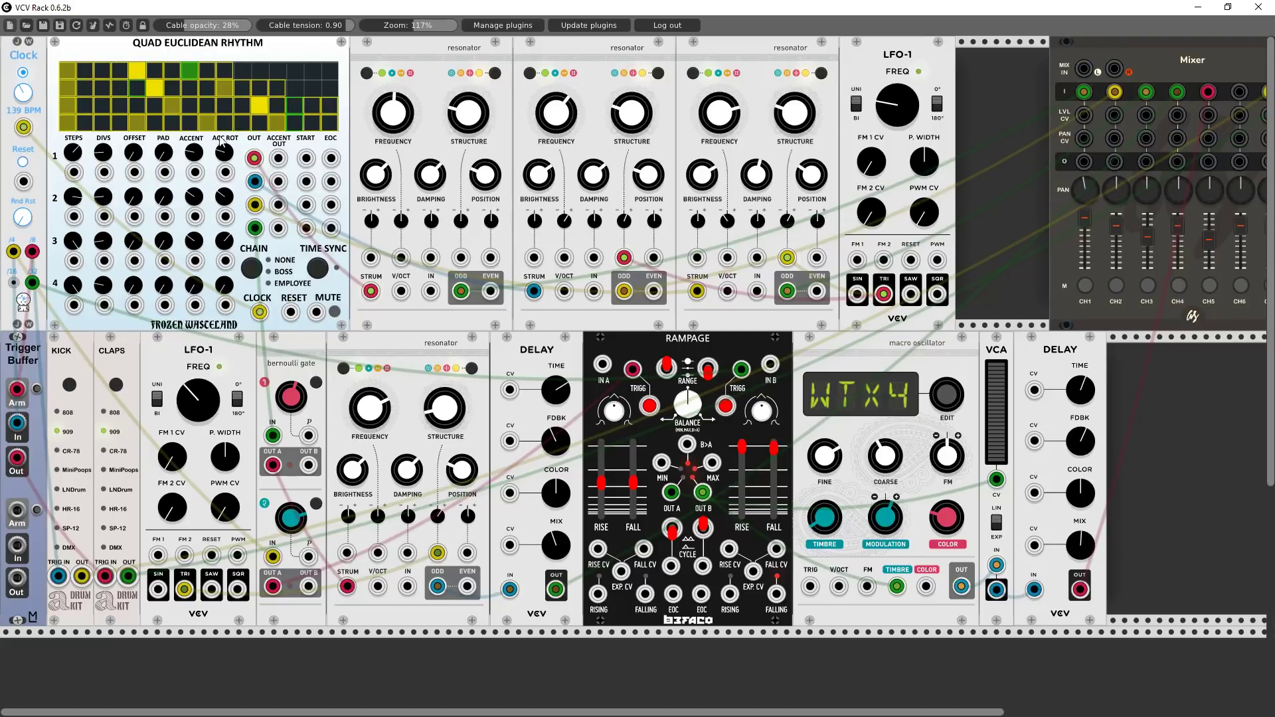
left_click_drag(278, 158, 436, 262)
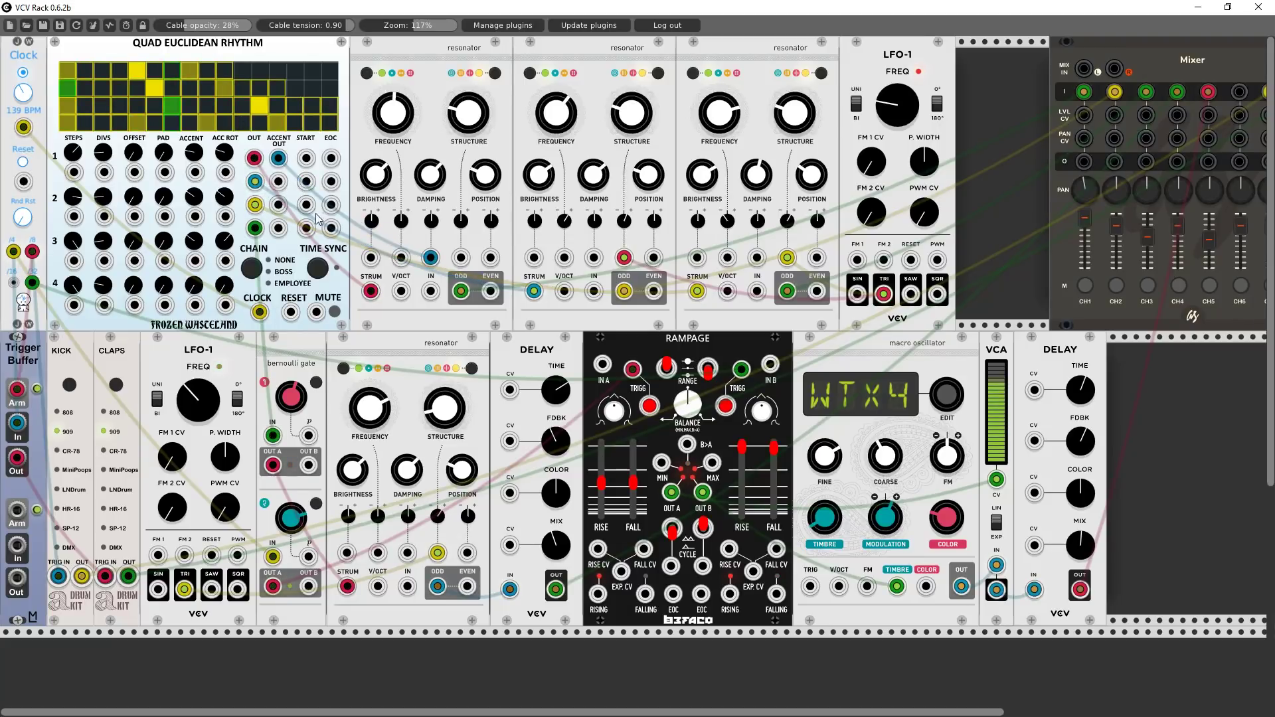
left_click_drag(278, 181, 593, 257)
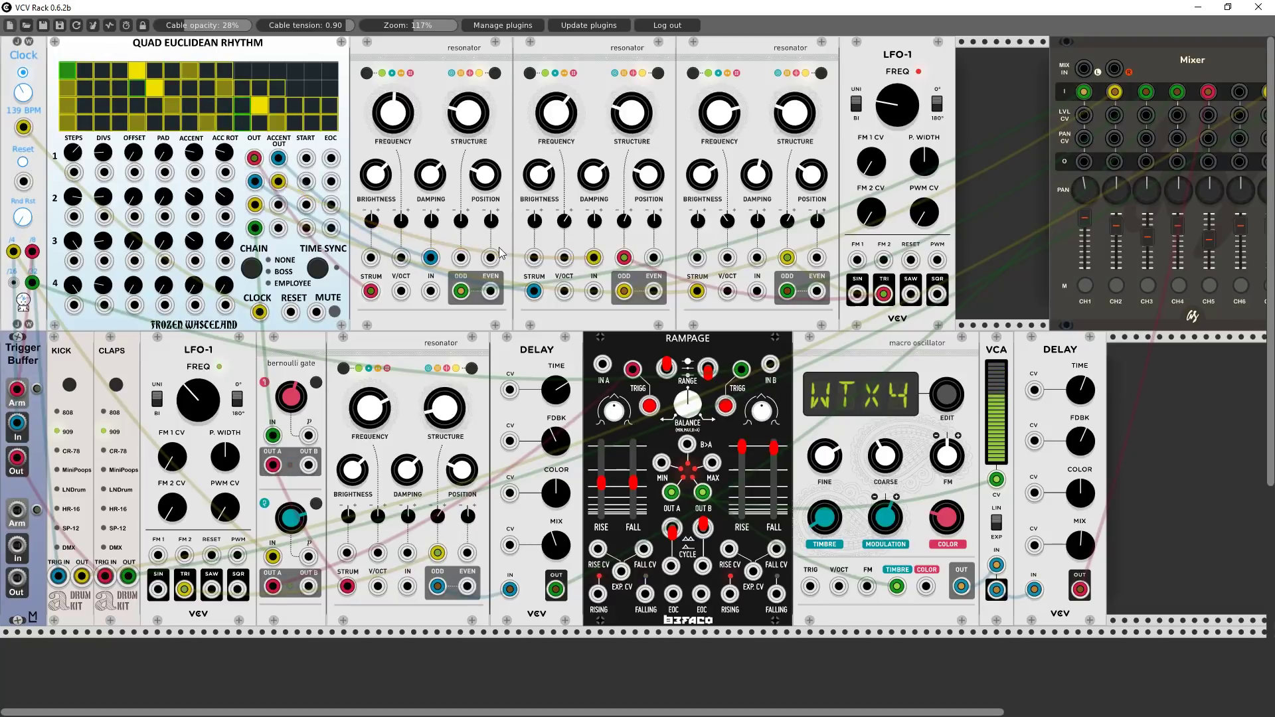
left_click_drag(279, 204, 757, 258)
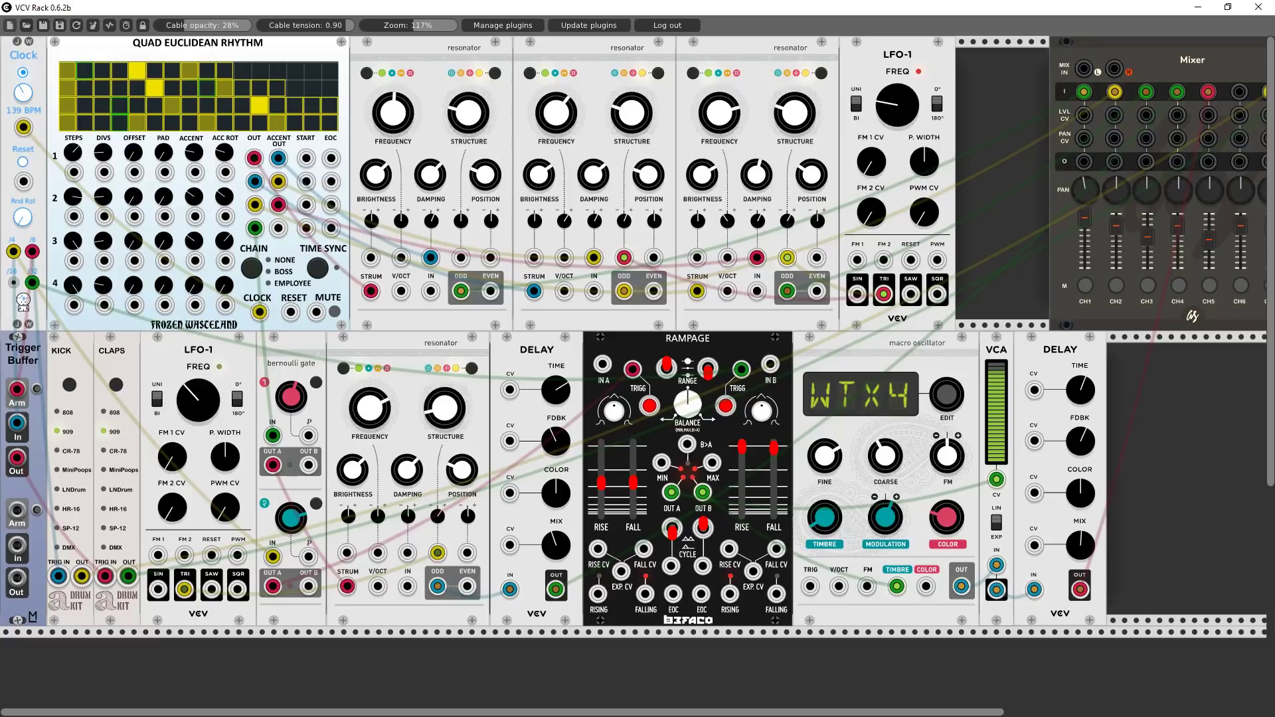
- Adjust the system volume repeatedly, mainly lowering it, while the patch plays
key("XF86AudioLowerVolume")
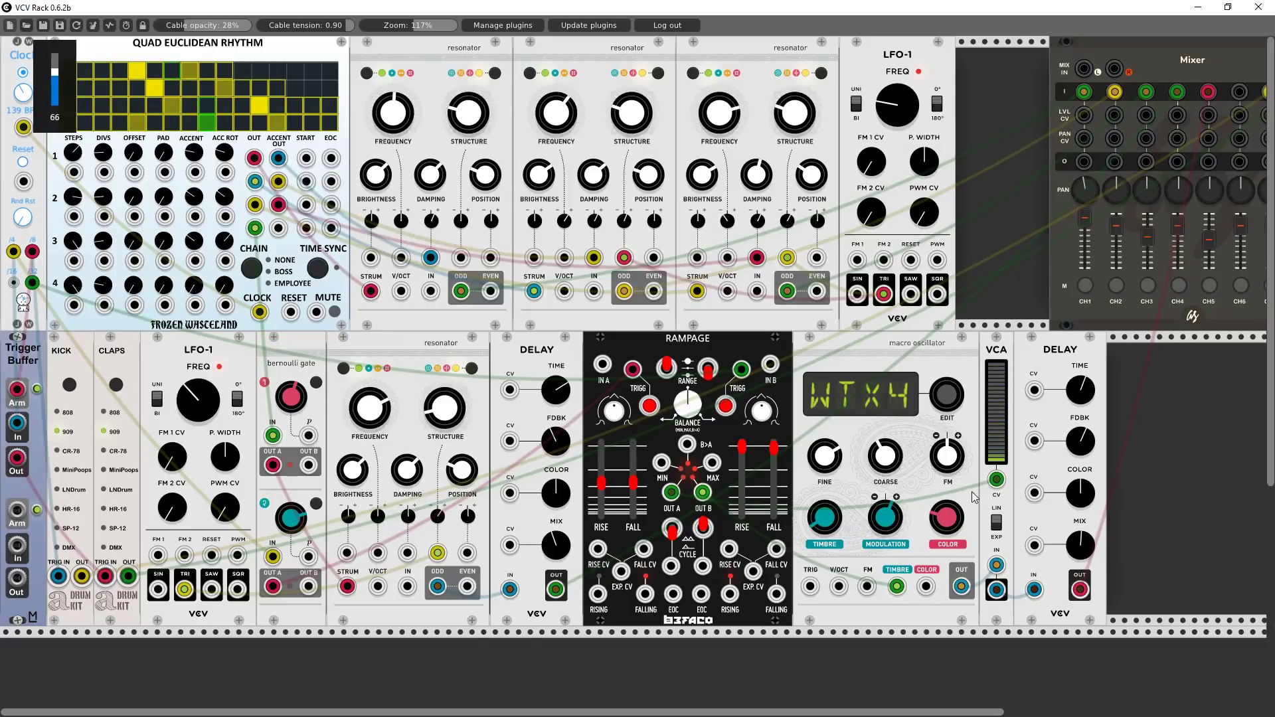
key("XF86AudioLowerVolume")
key("XF86AudioLowerVolume")
key("XF86AudioLowerVolume")
key("XF86AudioLowerVolume")
key("XF86AudioLowerVolume")
key("XF86AudioLowerVolume")
key("XF86AudioLowerVolume")
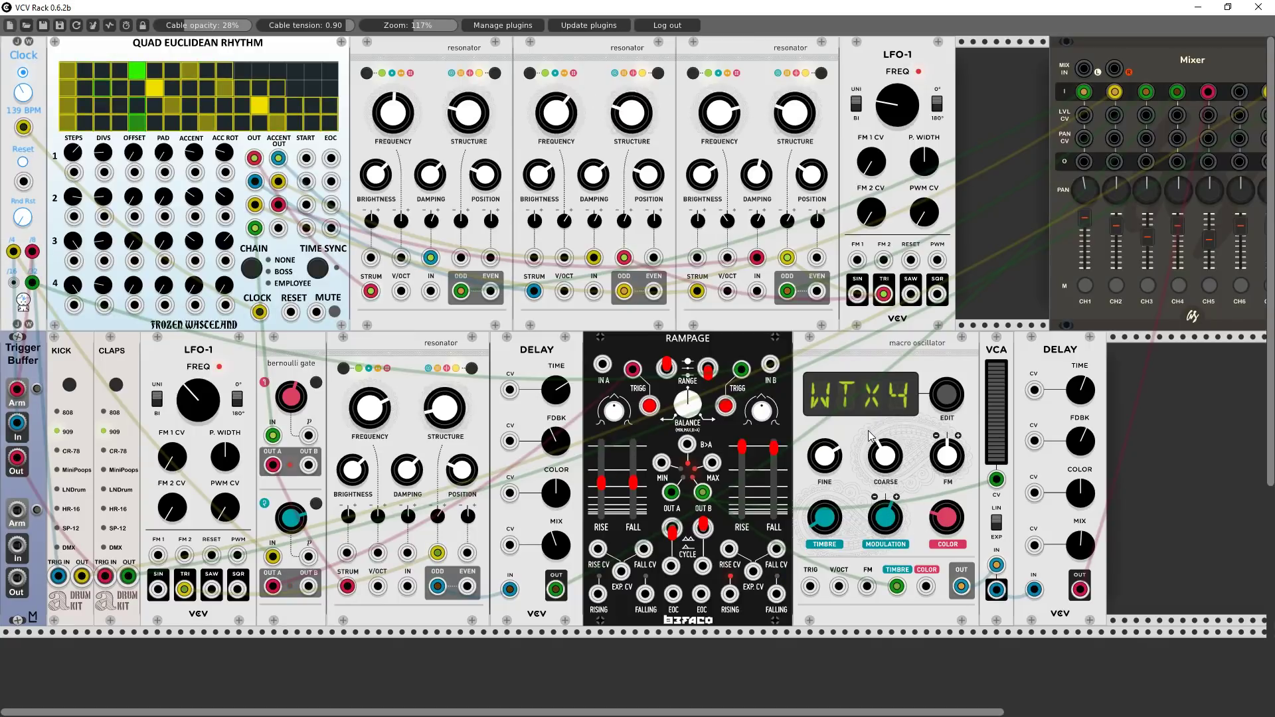
key("XF86AudioRaiseVolume")
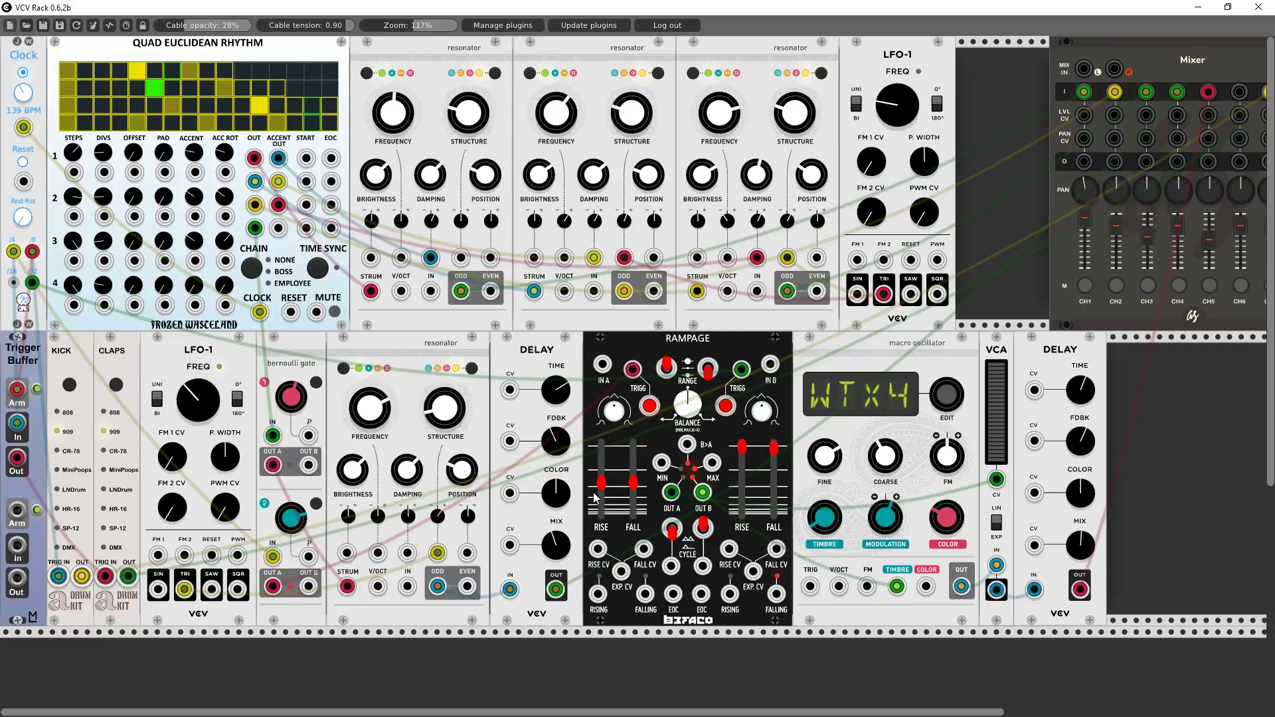
key("XF86AudioRaiseVolume")
key("XF86AudioLowerVolume")
key("XF86AudioLowerVolume")
key("XF86AudioLowerVolume")
key("XF86AudioLowerVolume")
key("XF86AudioLowerVolume")
key("XF86AudioLowerVolume")
key("XF86AudioLowerVolume")
key("XF86AudioLowerVolume")
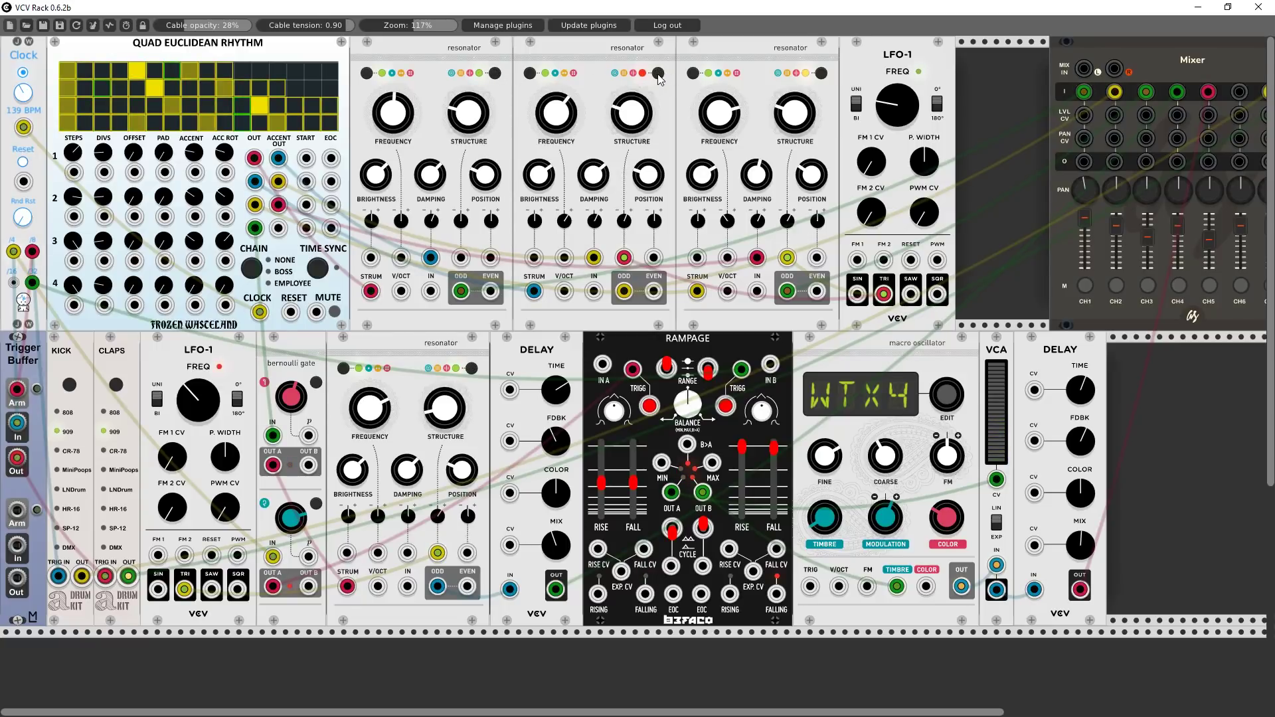
- Switch the resonator mode of the second and third upper-row Resonators
left_click(822, 74)
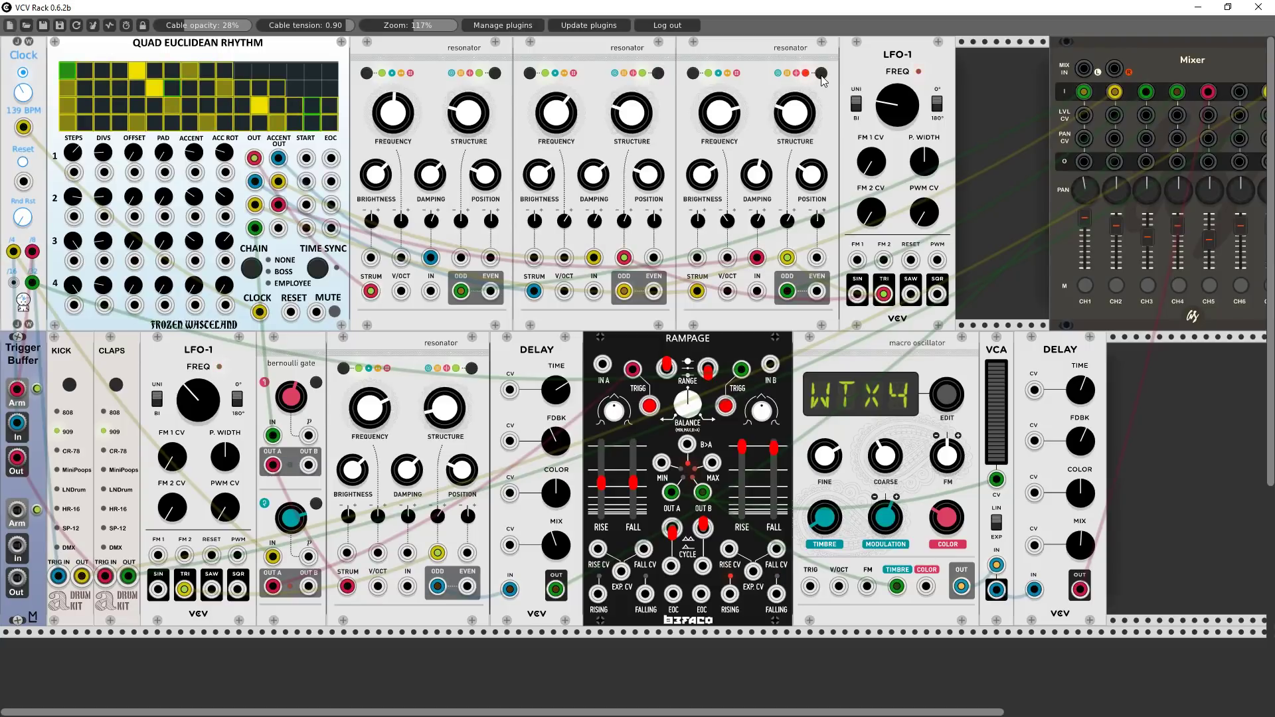